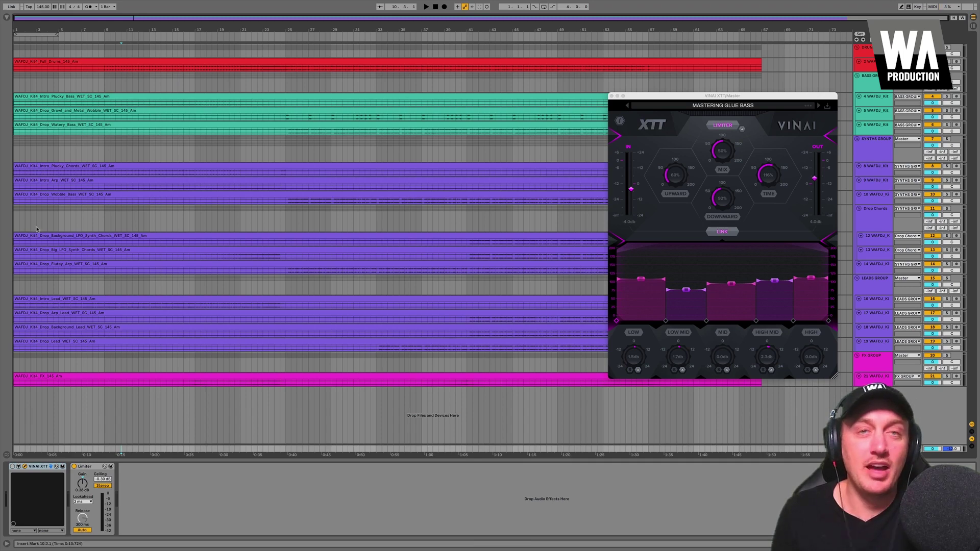
Play the arrangement from bar 1 without processing, and activate the VINAI XTT device on the master track.
click(19, 220)
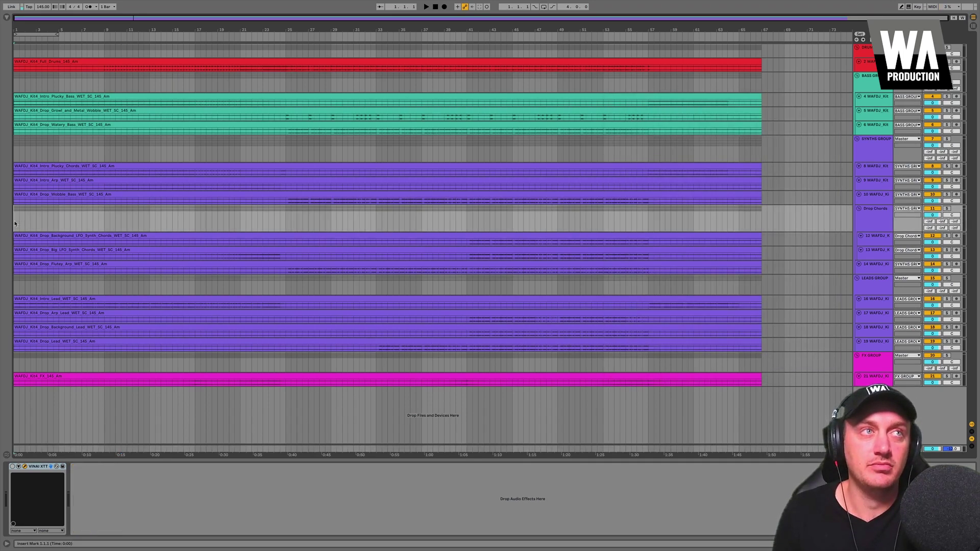
key(space)
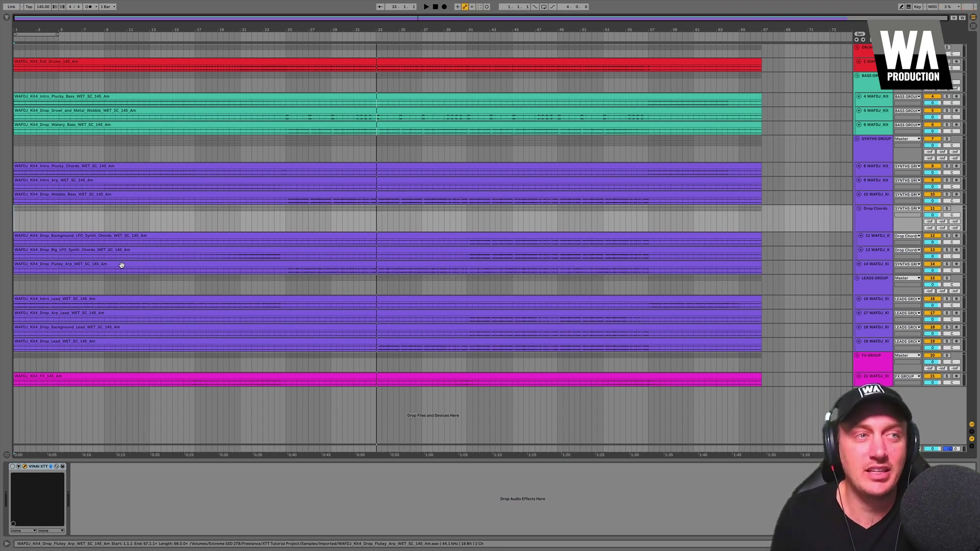
click(100, 450)
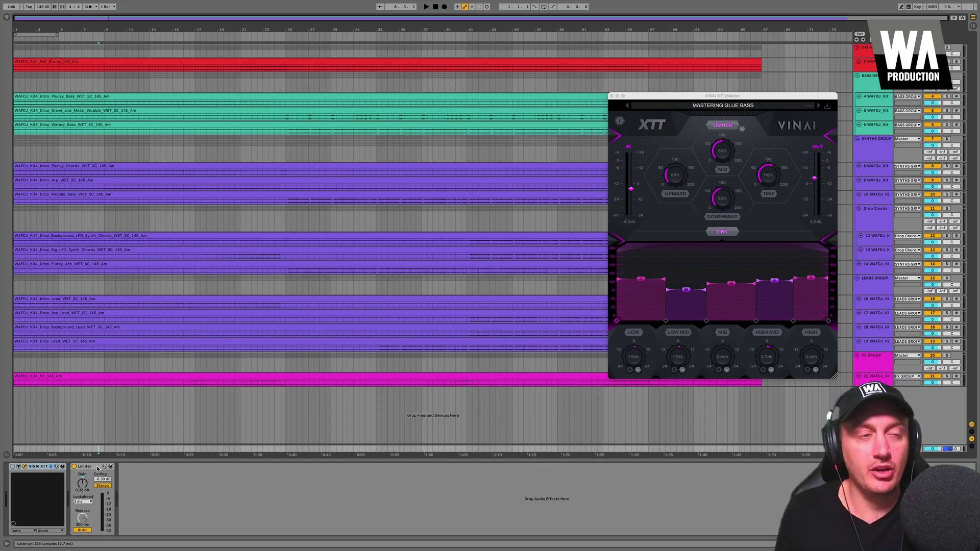
click(12, 466)
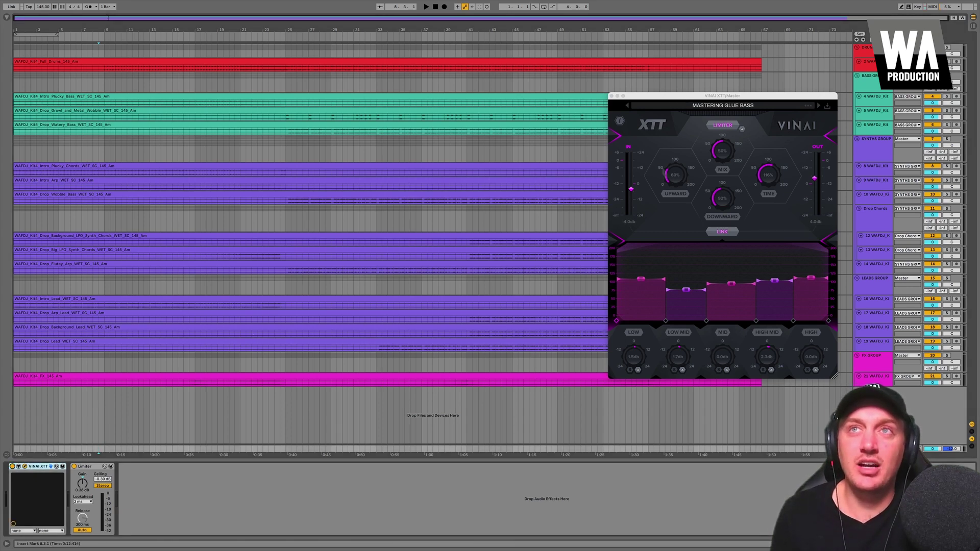
Browse the XTT preset list on the master from the bass presets to the mastering ones, keeping Mastering Glue Bass loaded.
click(707, 106)
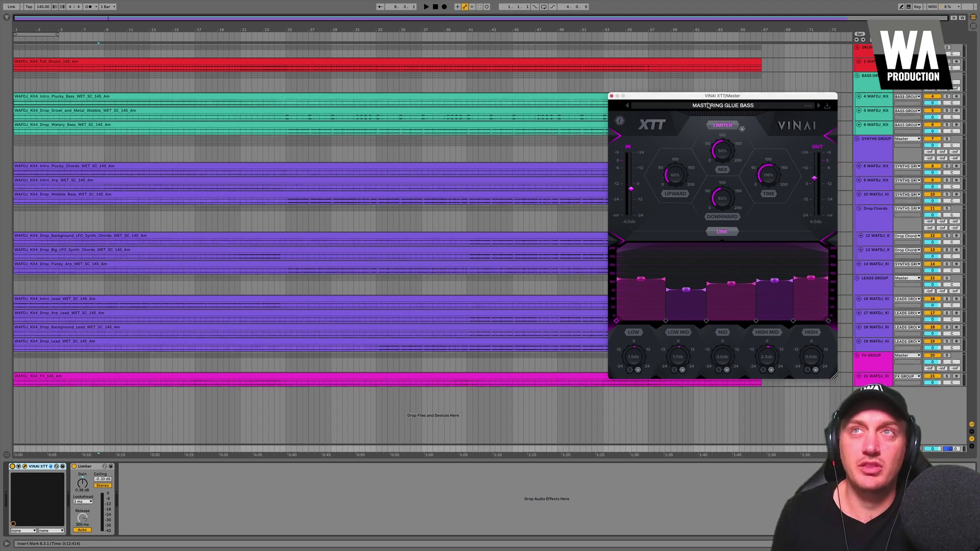
scroll(670, 204, down, 2)
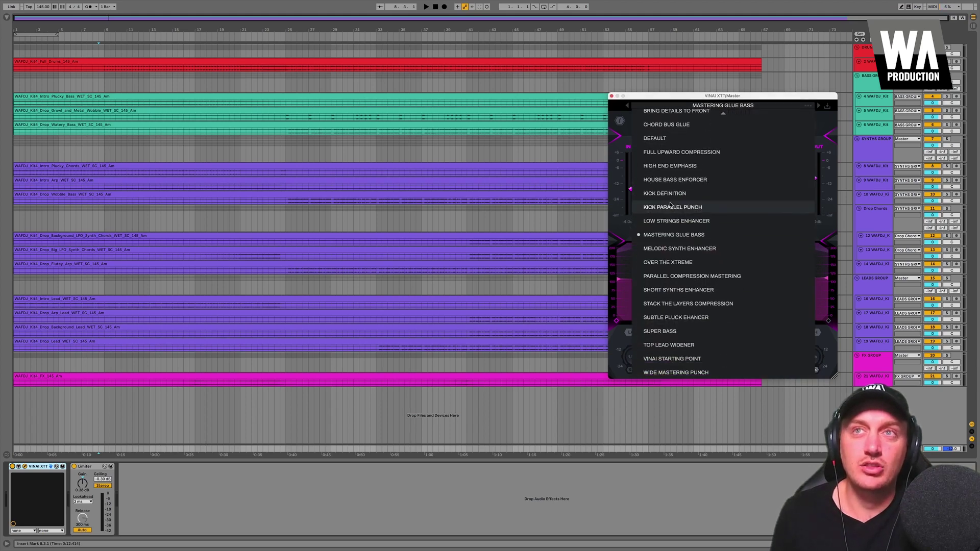
scroll(670, 204, up, 2)
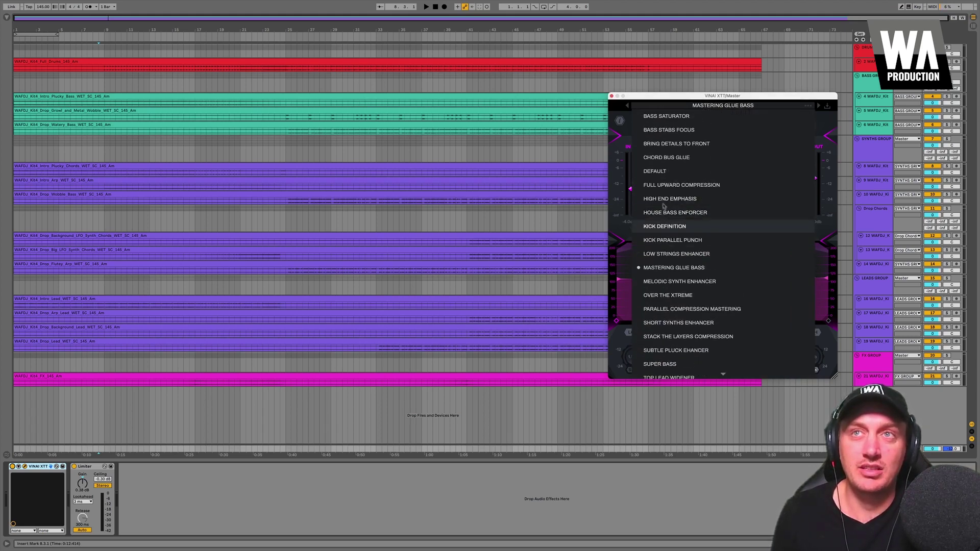
scroll(665, 206, down, 2)
scroll(668, 165, up, 2)
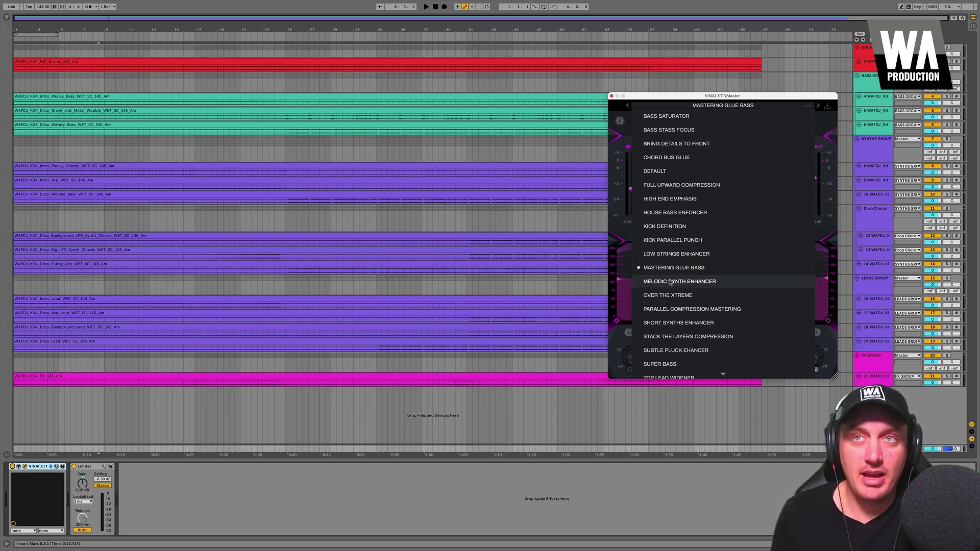
scroll(675, 335, down, 2)
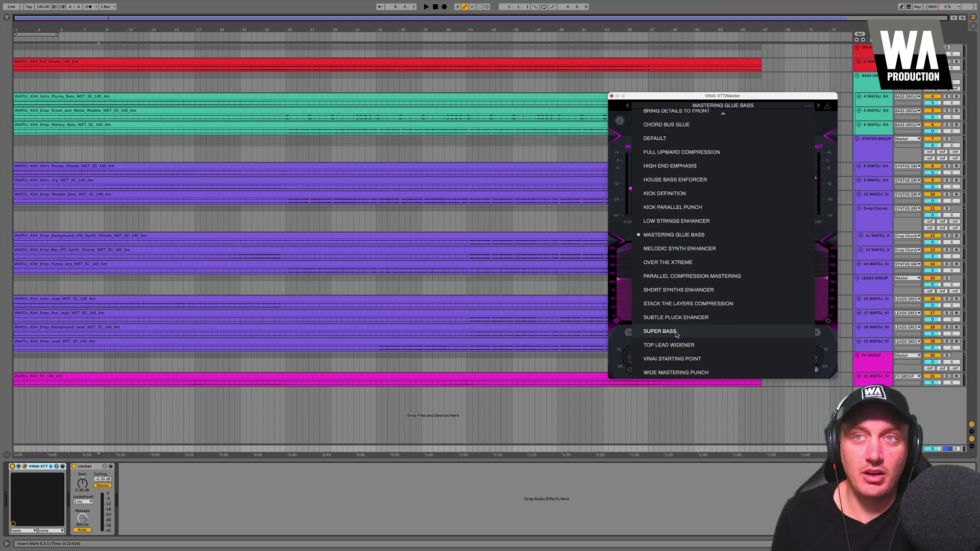
click(722, 105)
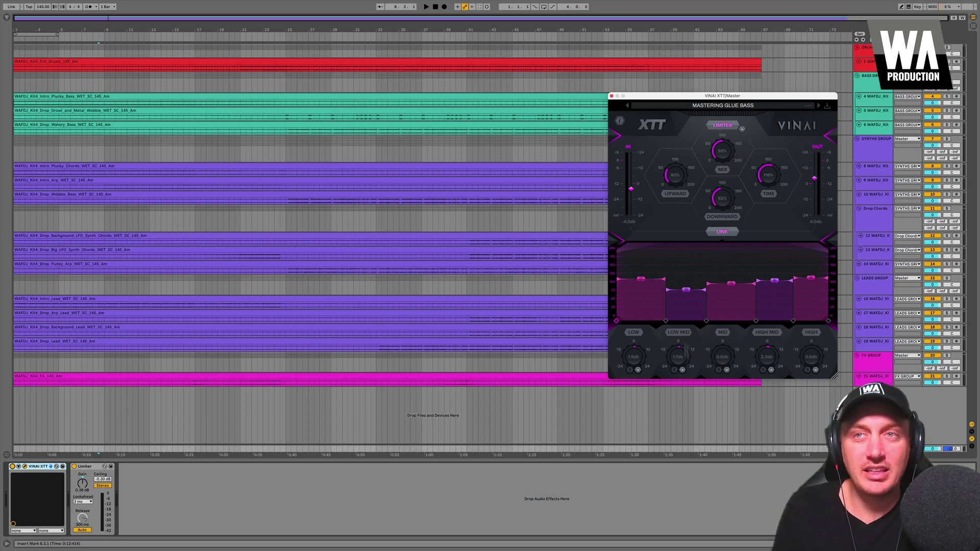
Inspect the low mid band's RMS, attack, release and M/S tilt settings and its crossover handle in XTT.
click(682, 371)
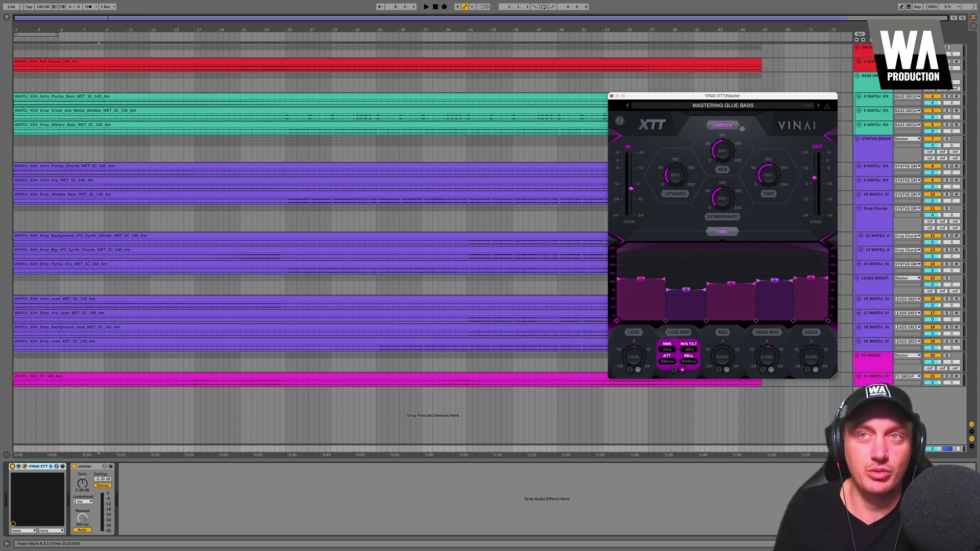
click(682, 370)
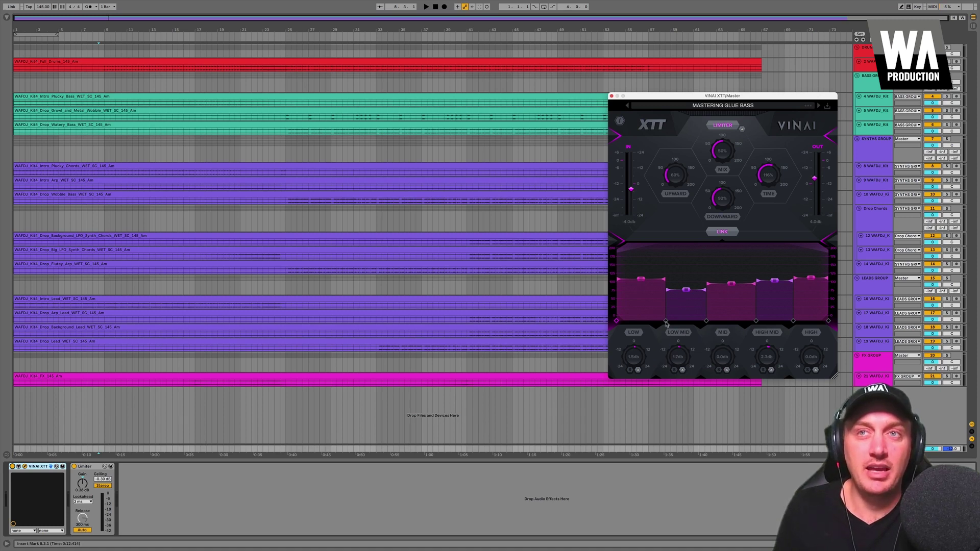
drag(665, 322, 665, 322)
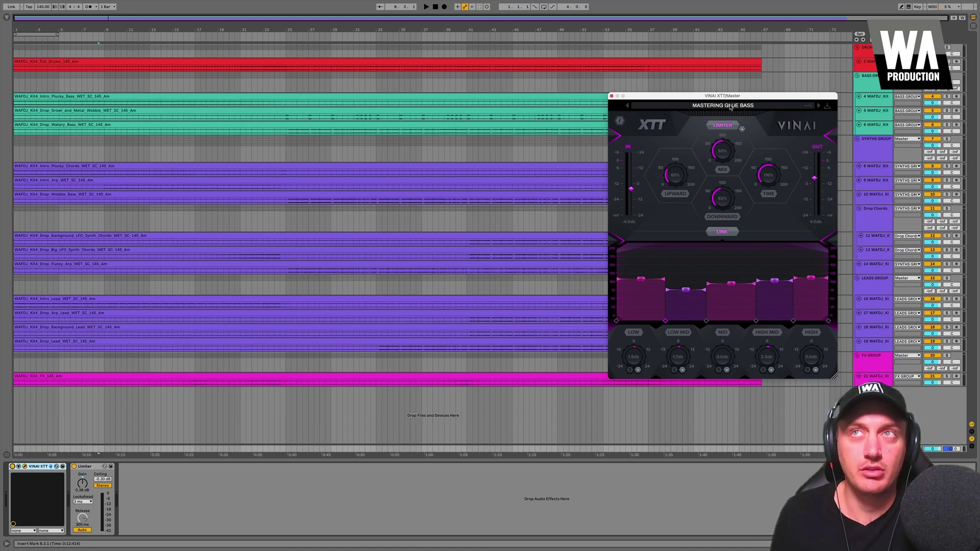
Play the song from bar 9 and compare the master with XTT bypassed and active.
click(105, 450)
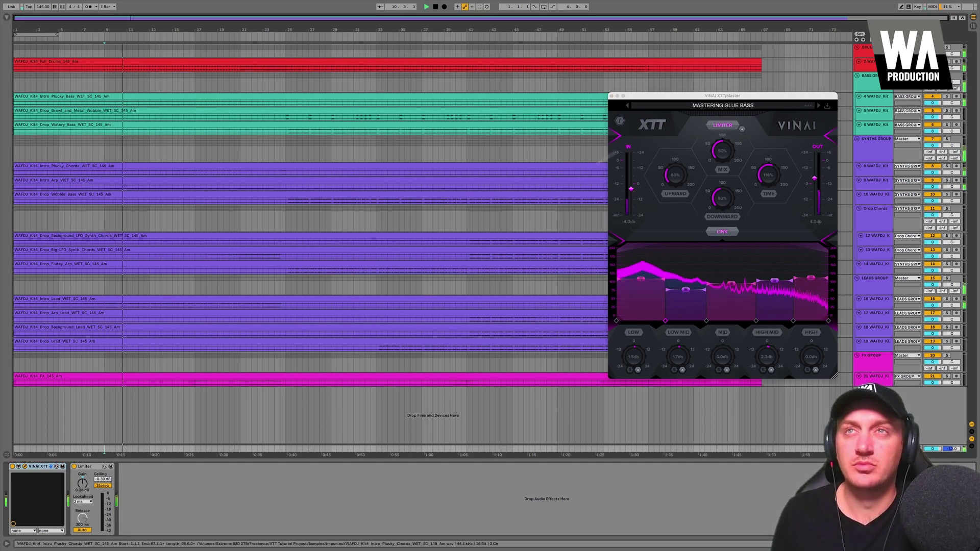
click(653, 128)
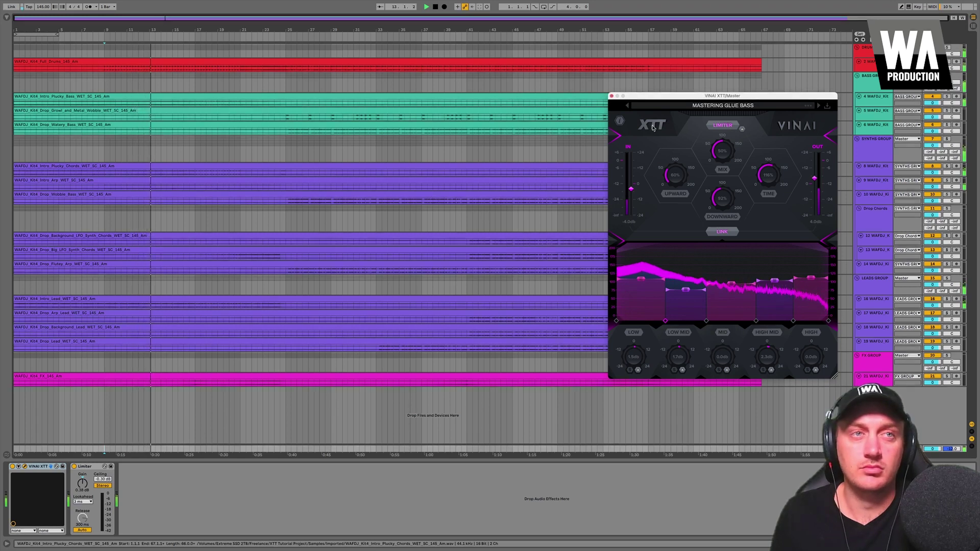
click(654, 127)
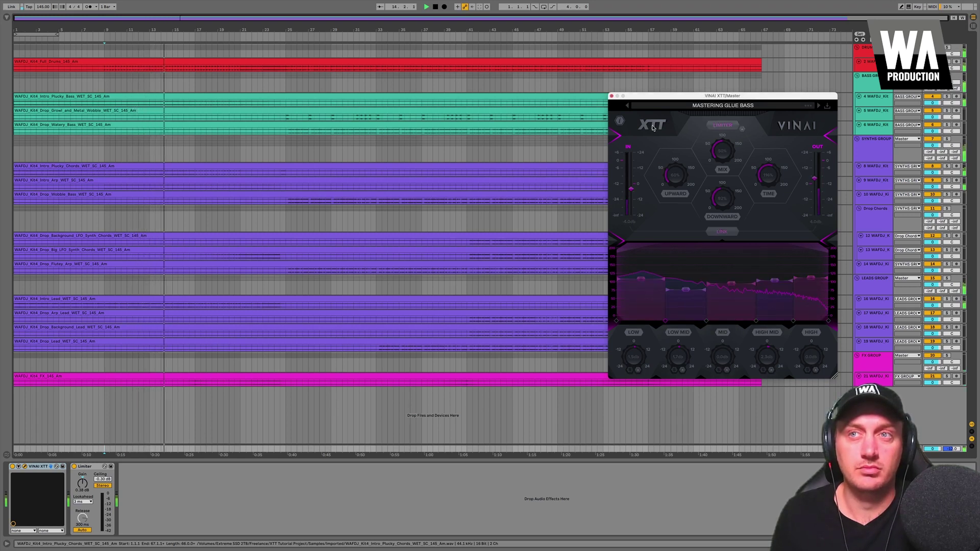
click(653, 127)
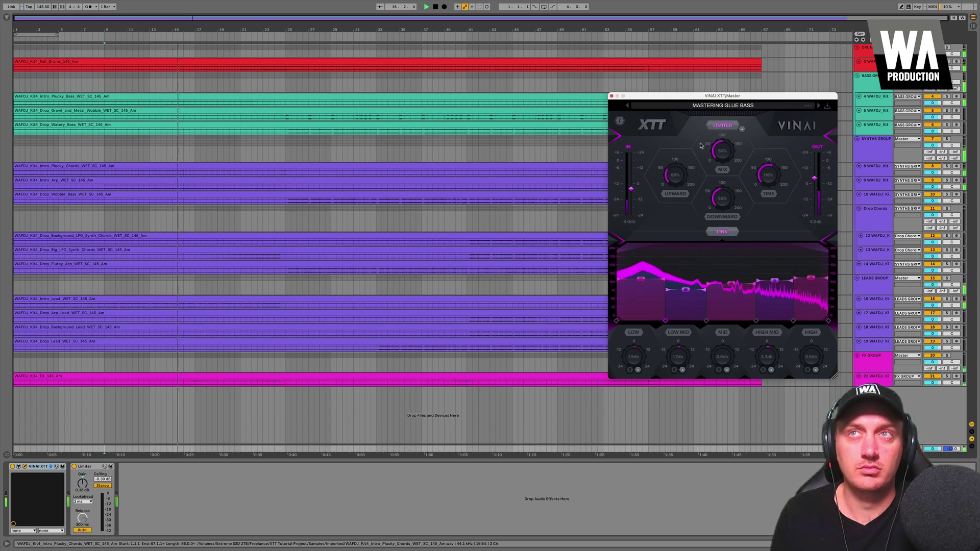
Compare XTT bypassed and active with its mix at 100%, and return the mix to 50%.
drag(720, 149, 717, 114)
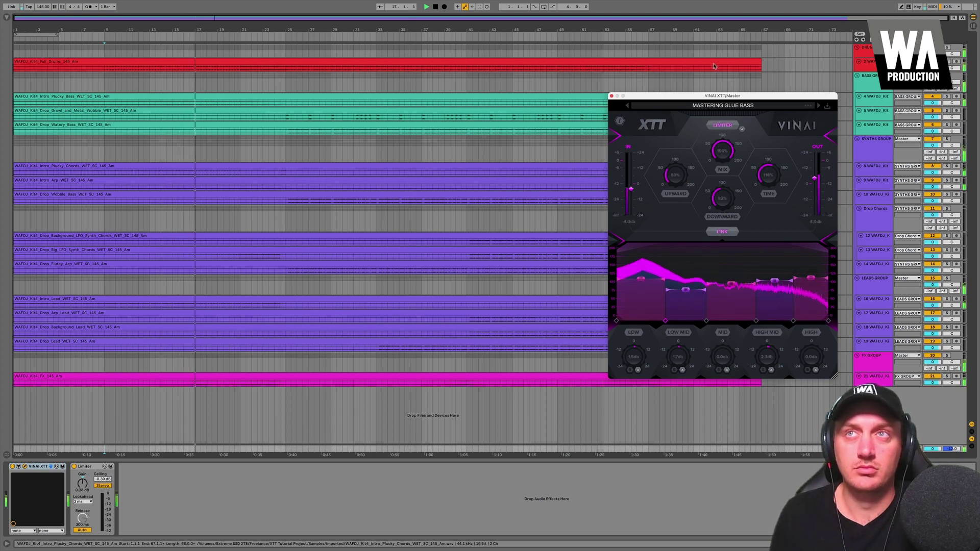
click(657, 125)
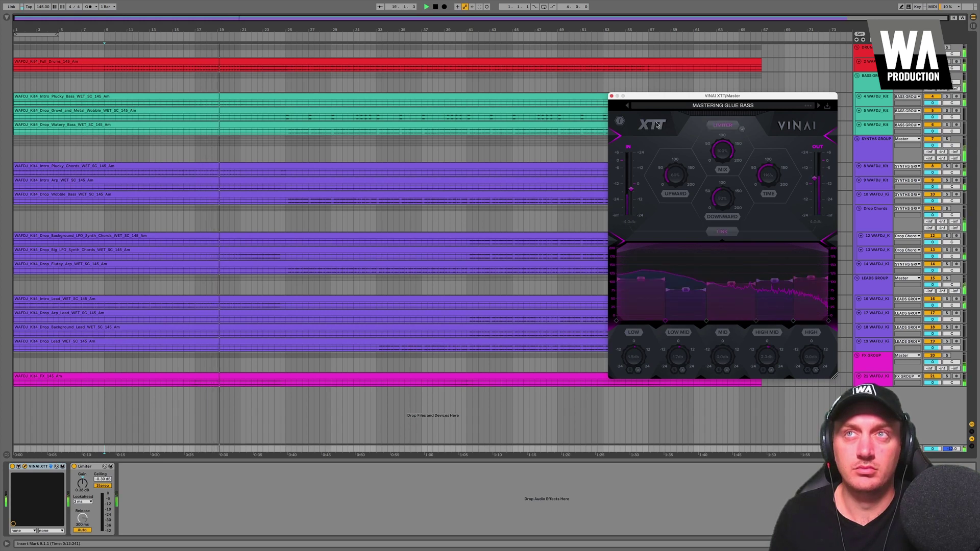
click(657, 125)
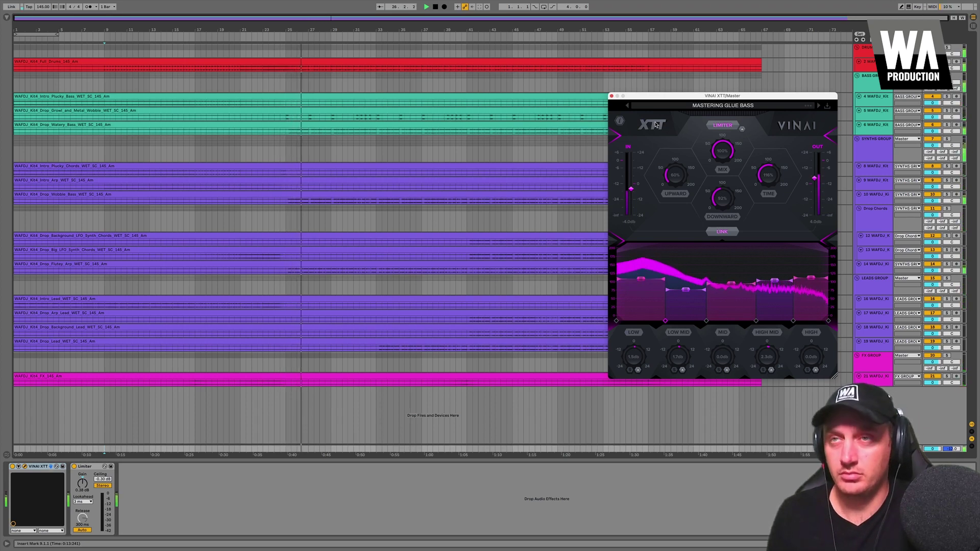
click(656, 124)
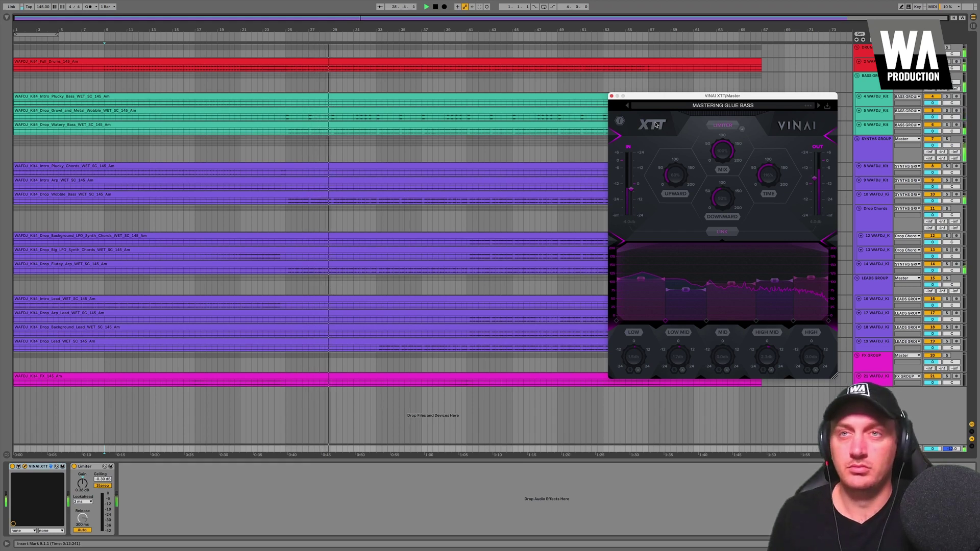
click(656, 124)
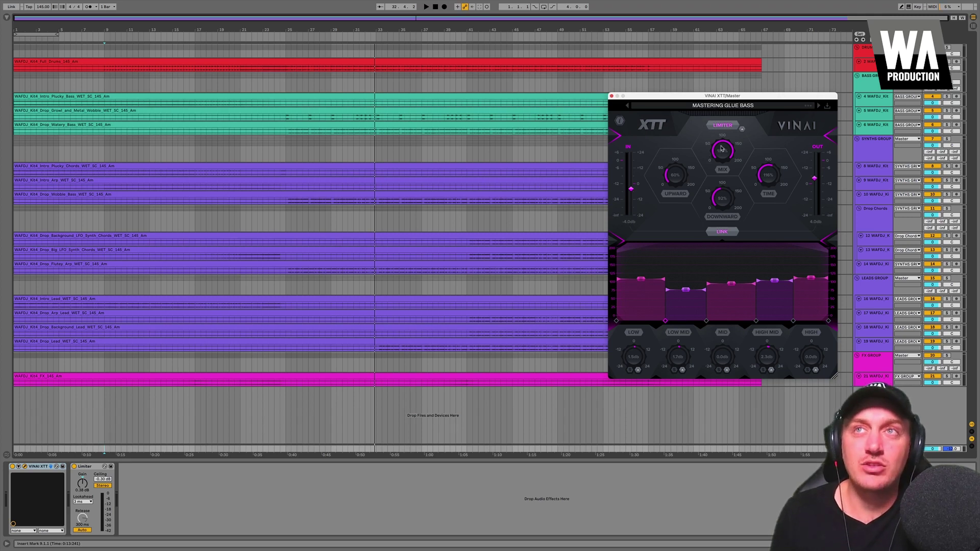
drag(722, 158, 722, 173)
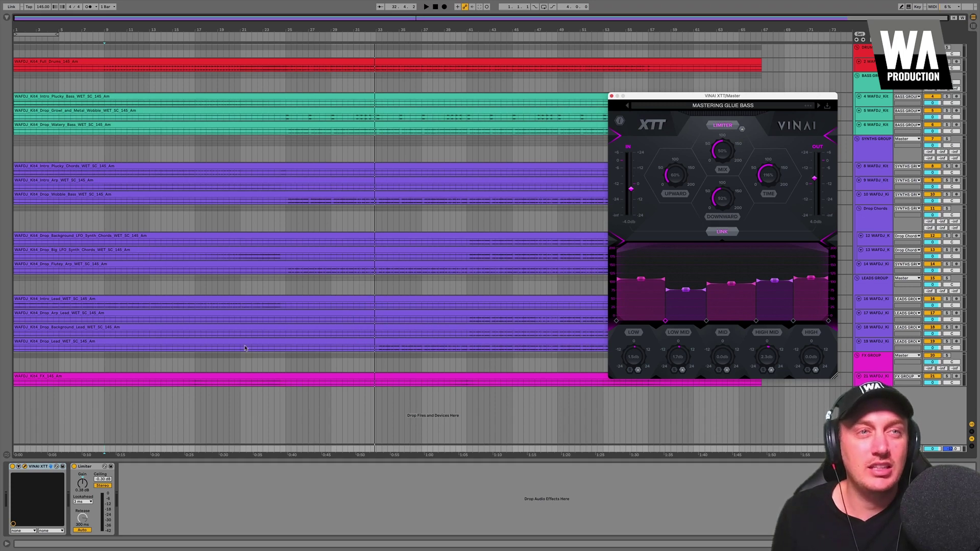
Play the song from bar 21 with the master's XTT in view, comparing the bypassed and processed sound.
click(239, 363)
key(space)
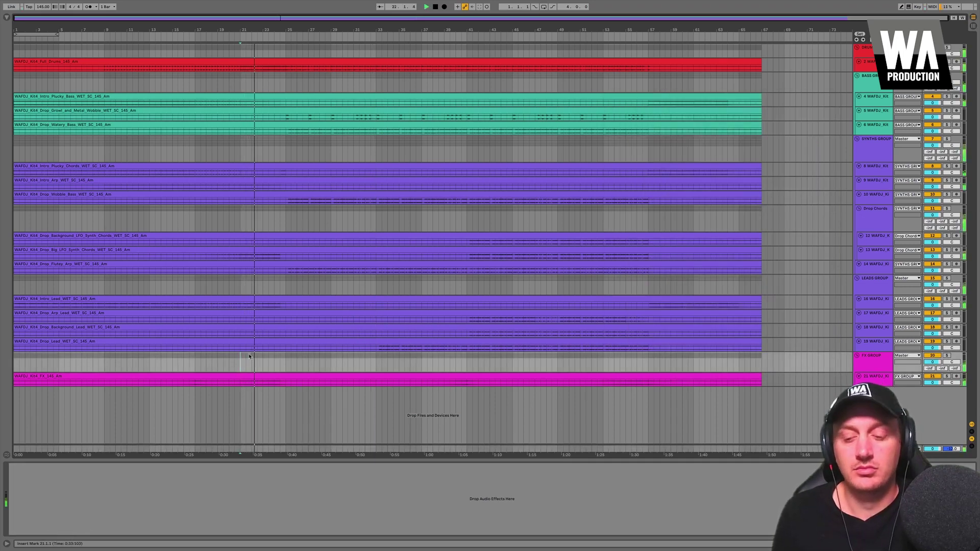
click(250, 448)
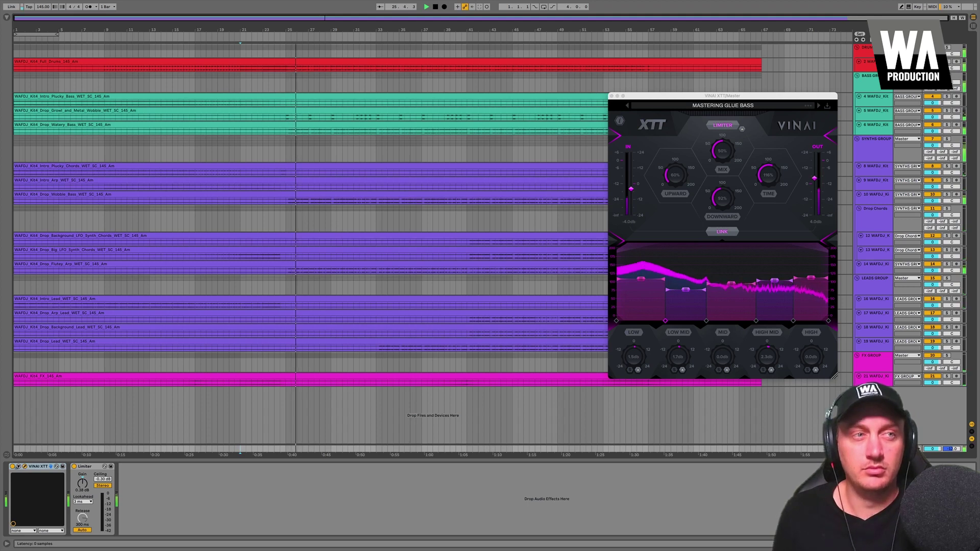
click(651, 125)
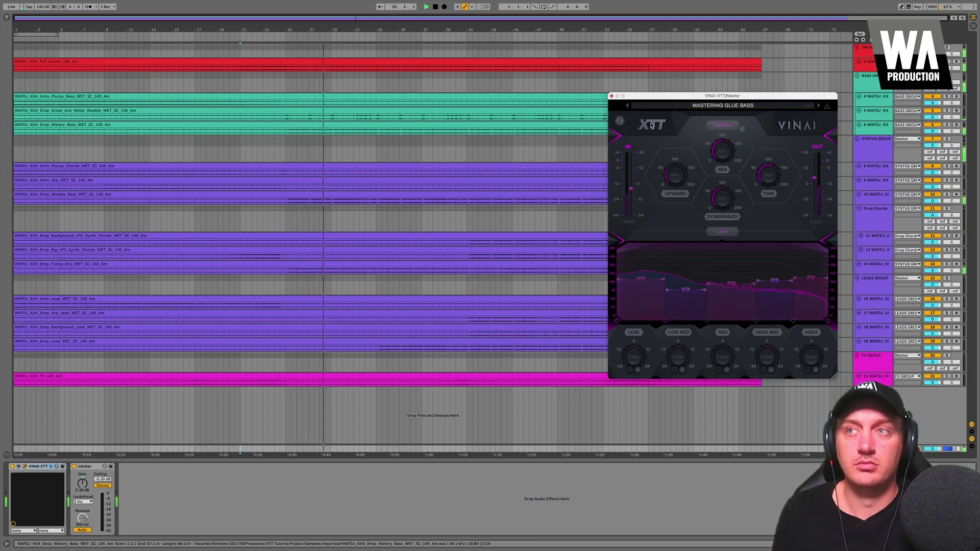
click(651, 125)
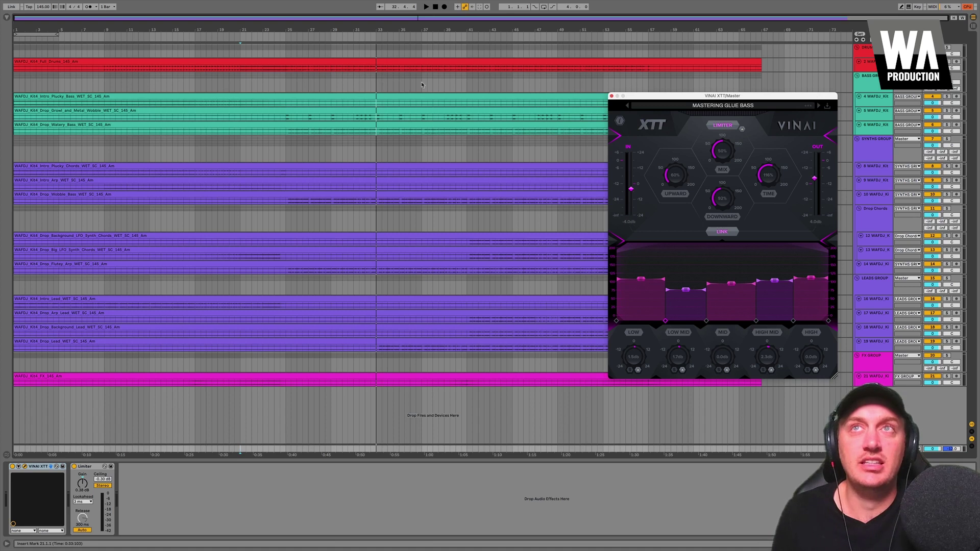
Audition the Full Drums track in solo at bars 17, 21 and 25, and loop bars 25 to 33.
click(300, 68)
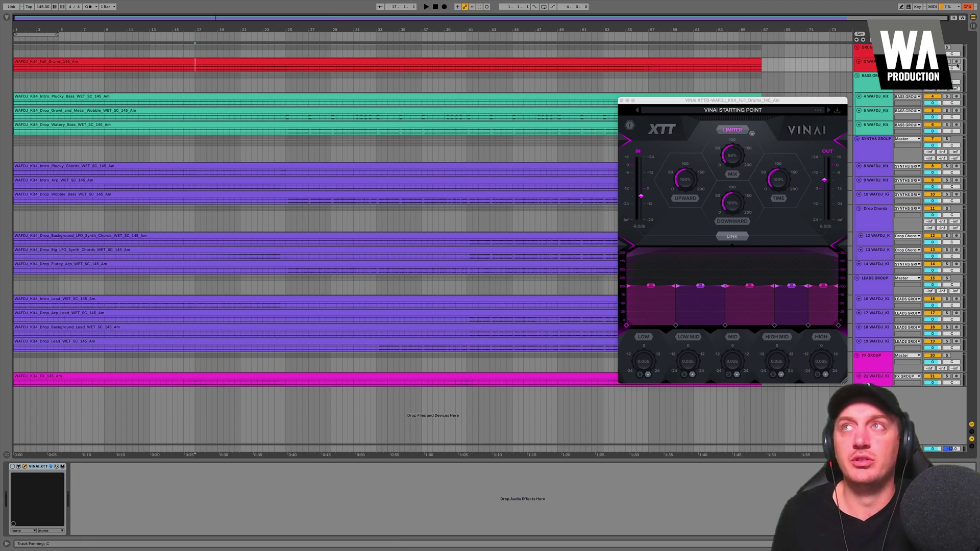
key(space)
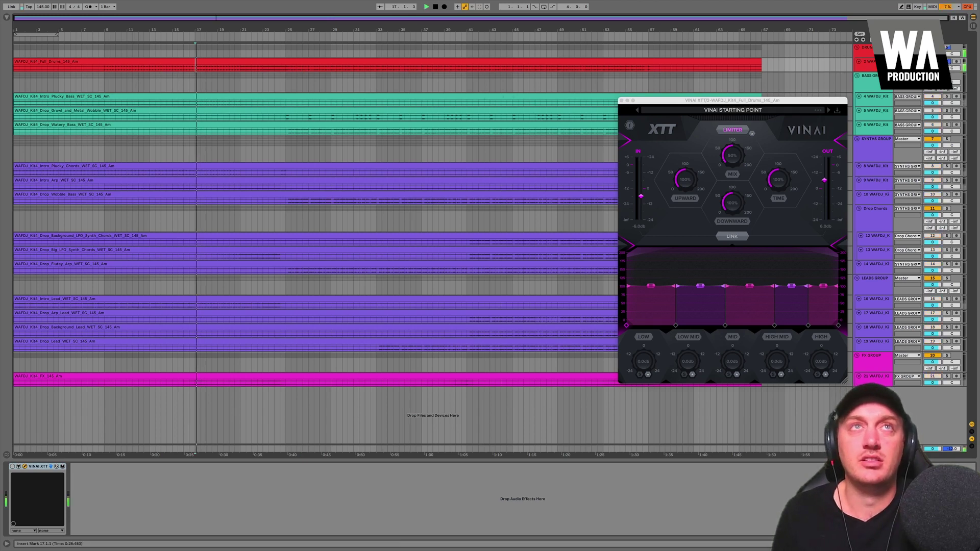
click(241, 68)
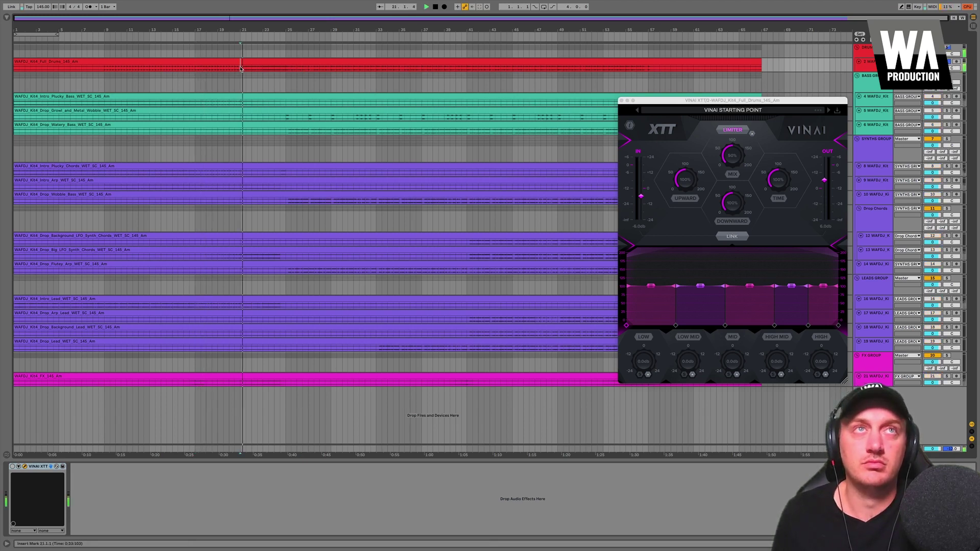
click(285, 67)
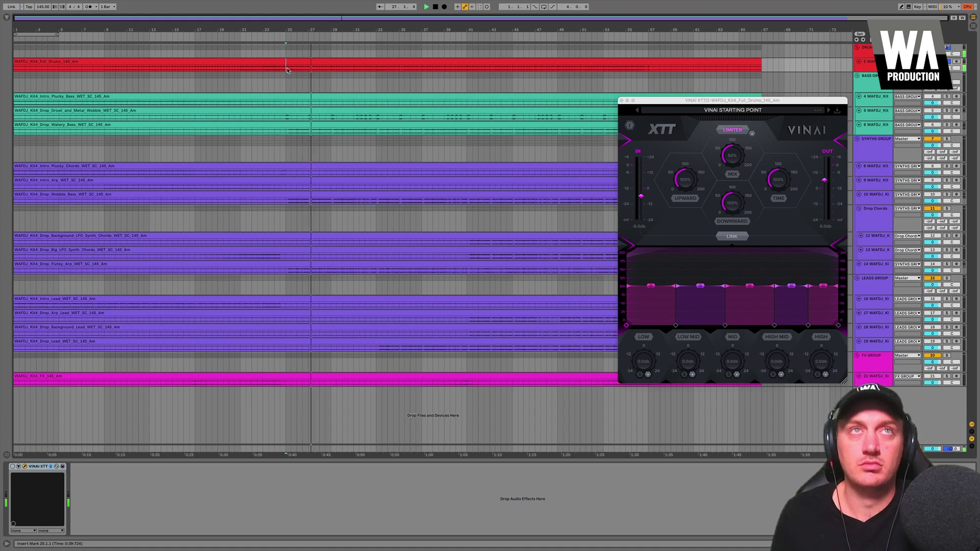
drag(287, 69, 376, 69)
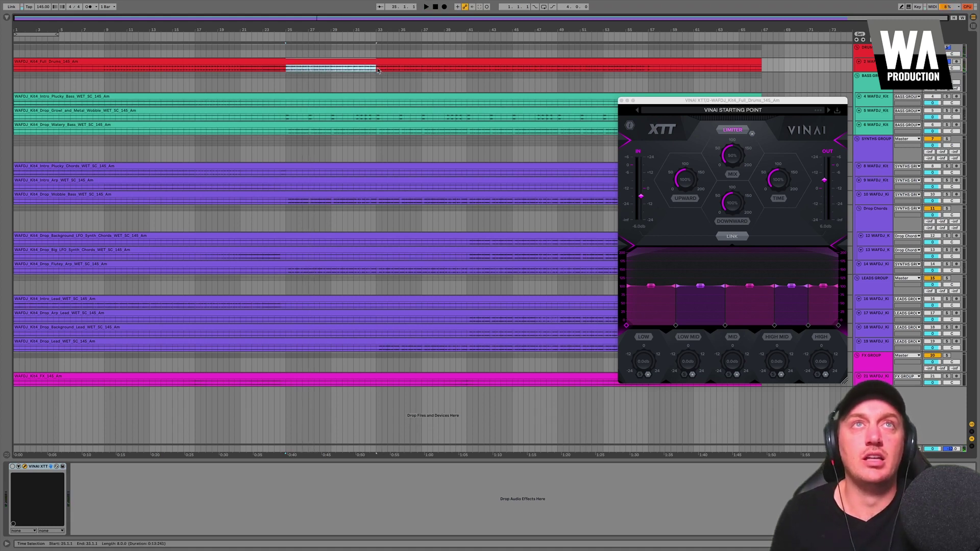
key(super+l)
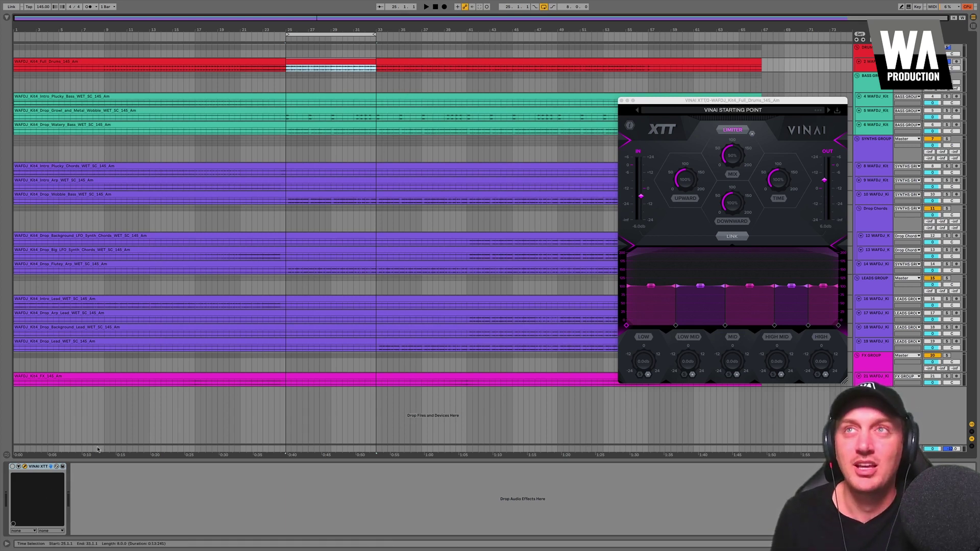
Activate VINAI XTT on the Full Drums track and check its preset list, keeping VINAI Starting Point loaded.
click(12, 466)
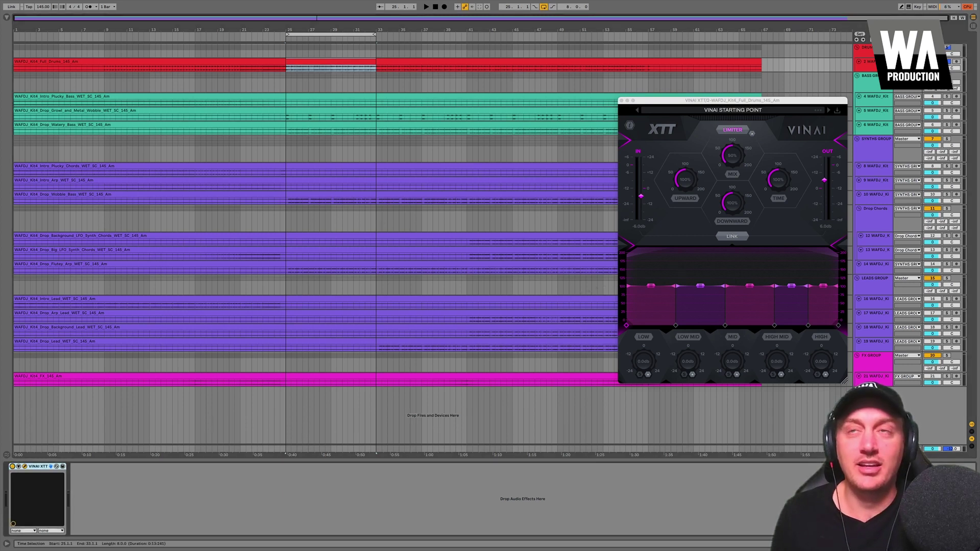
click(730, 110)
click(732, 110)
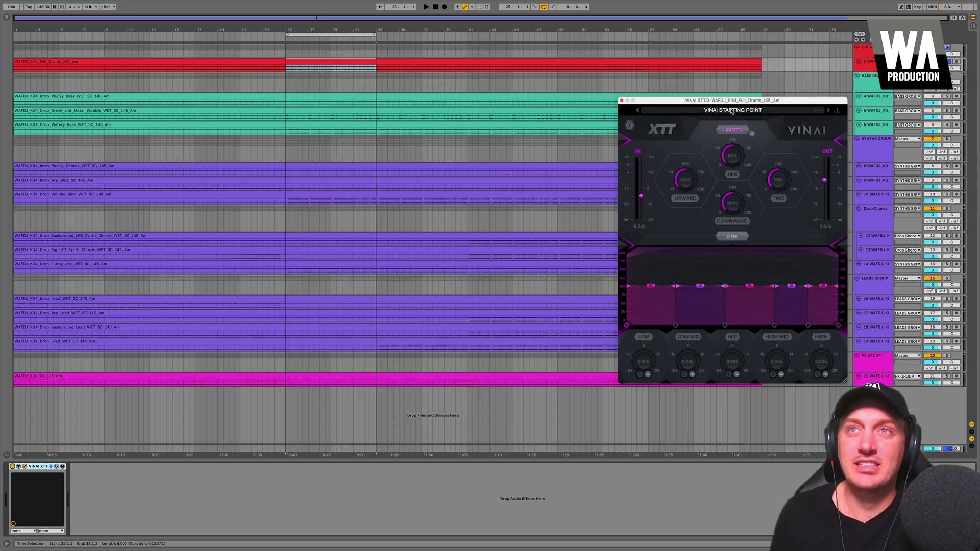
Look through the XTT preset list for the drums, leaving VINAI Starting Point loaded.
click(732, 111)
click(733, 110)
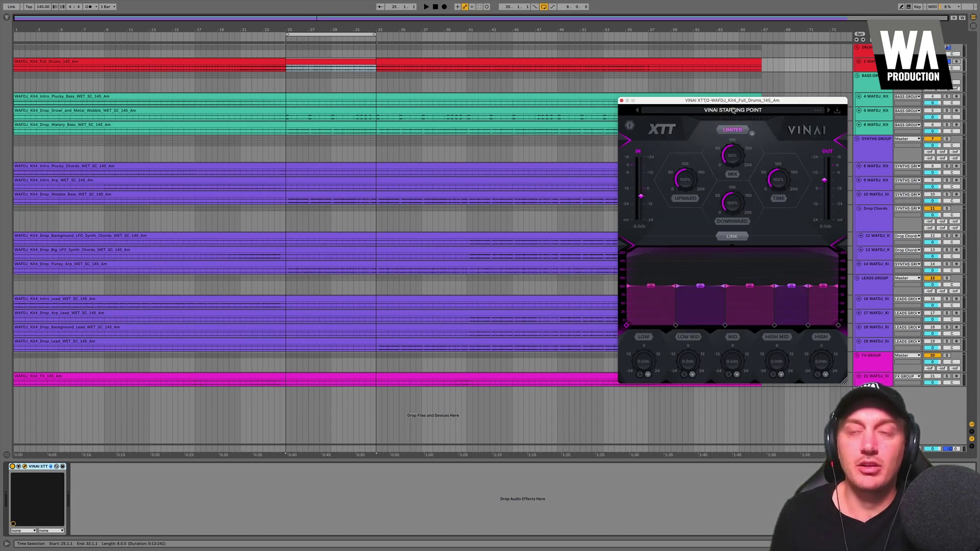
click(733, 110)
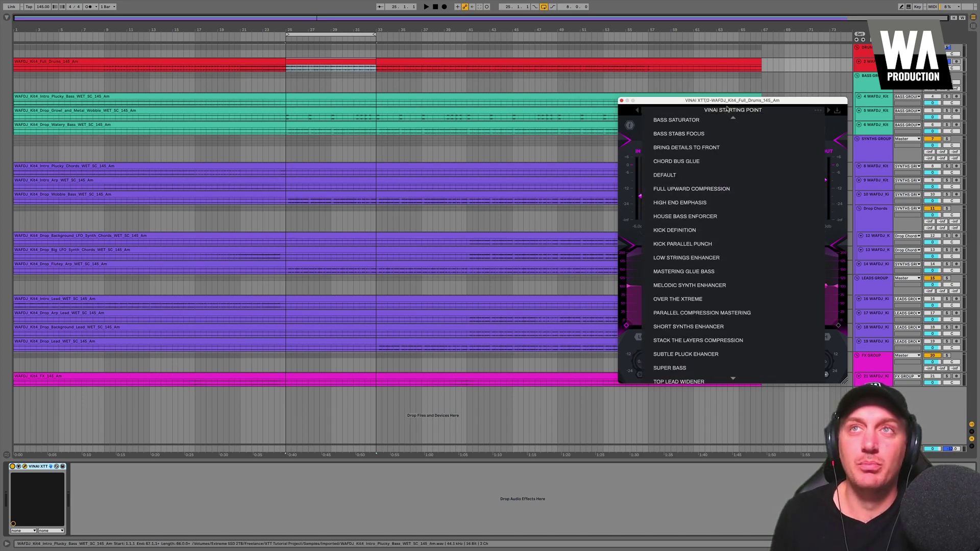
click(727, 110)
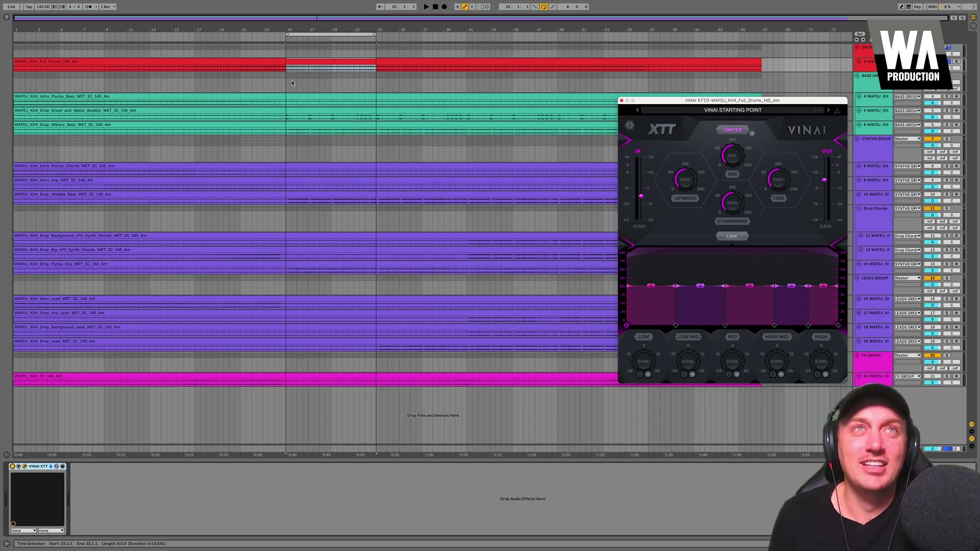
Play the looped drums and compare them with the XTT device switched off and on.
key(space)
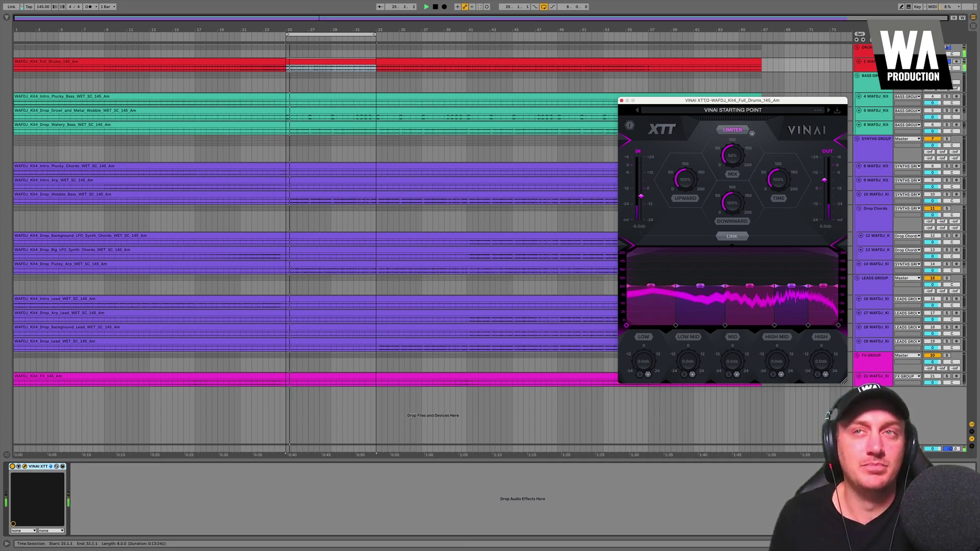
click(12, 466)
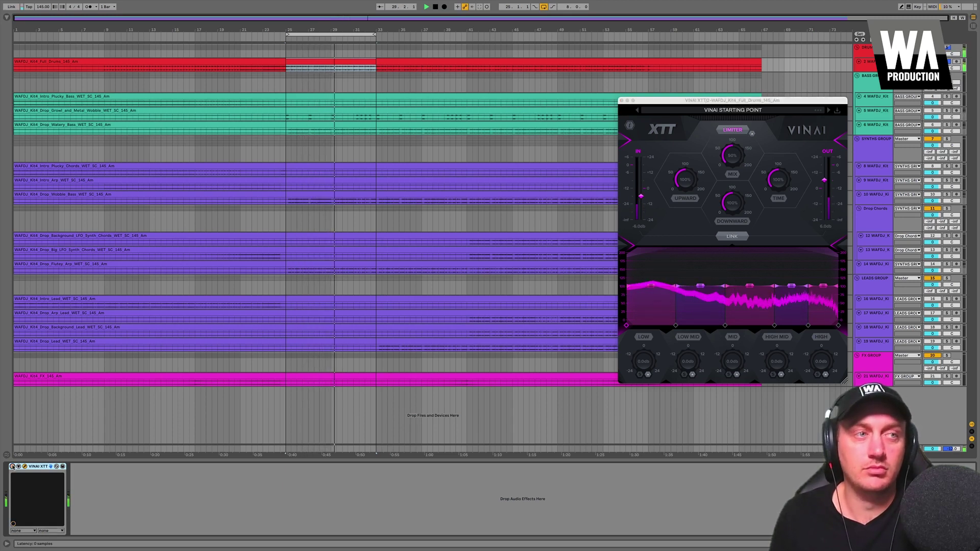
click(13, 467)
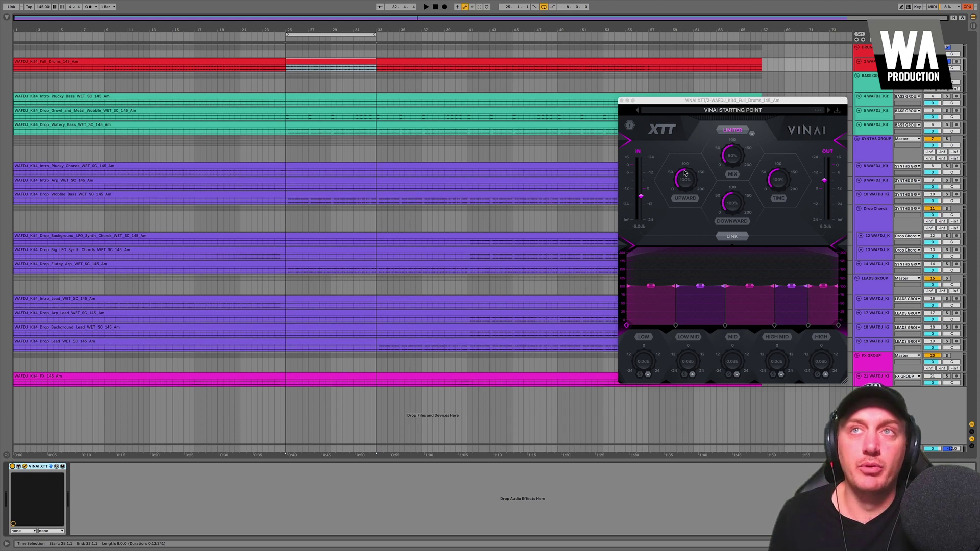
Lower XTT's Upward amount on the drums and compare the bypassed and processed sound during loop playback.
drag(684, 172, 684, 177)
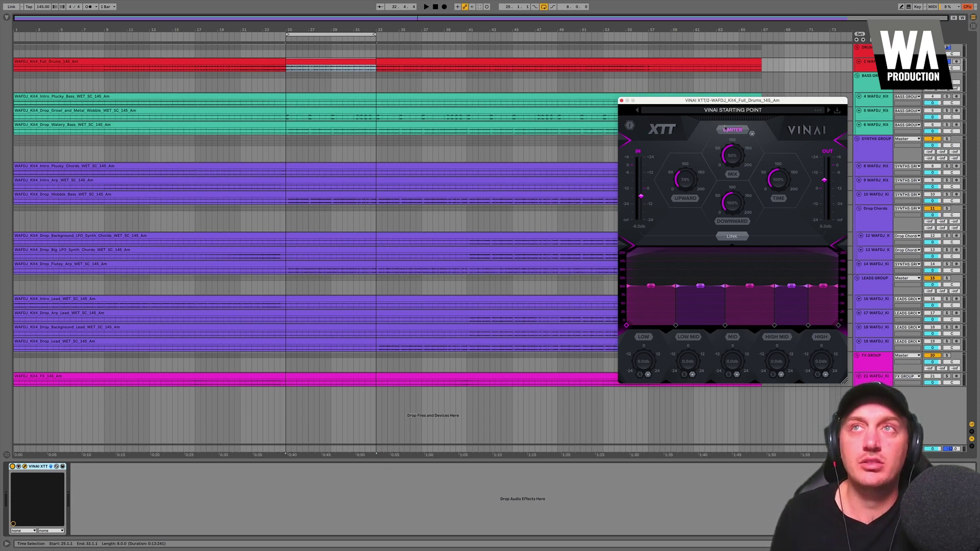
key(space)
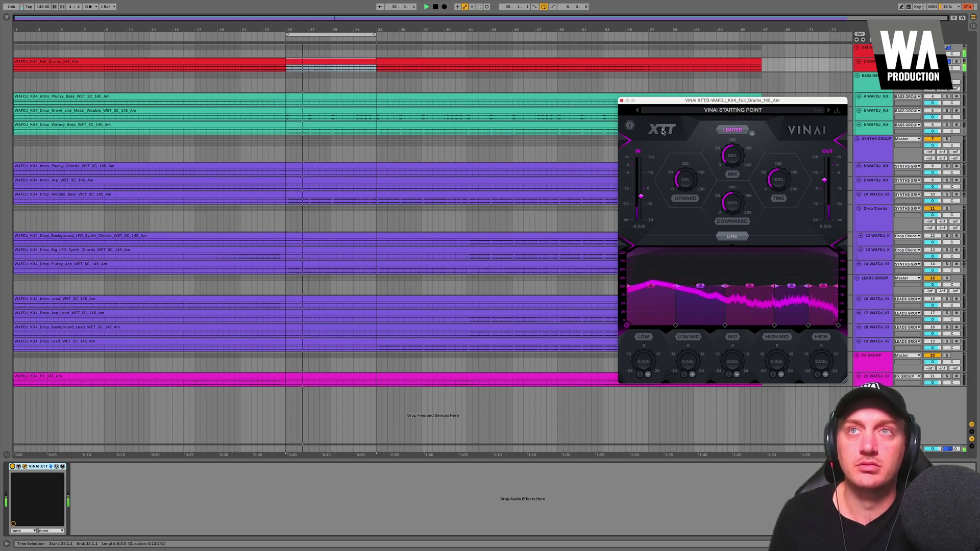
click(662, 132)
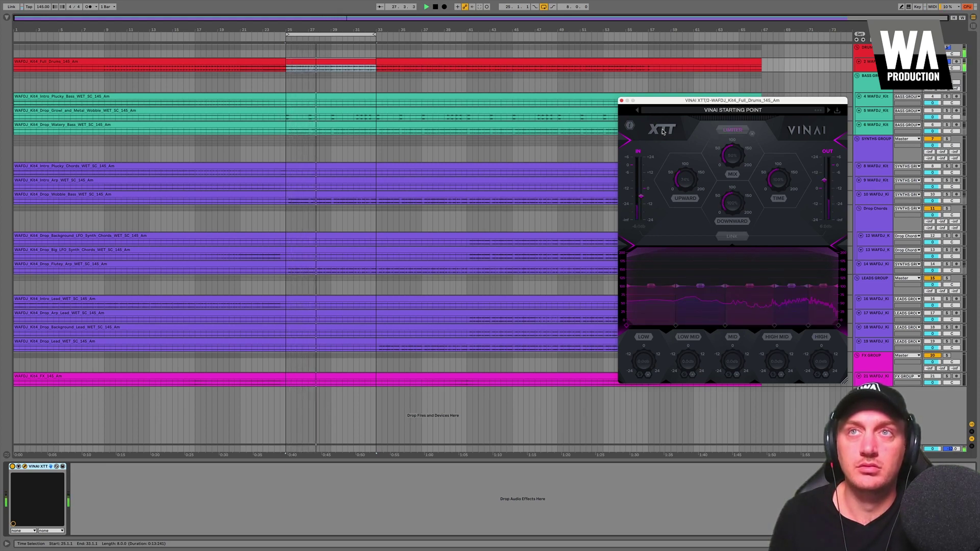
click(662, 131)
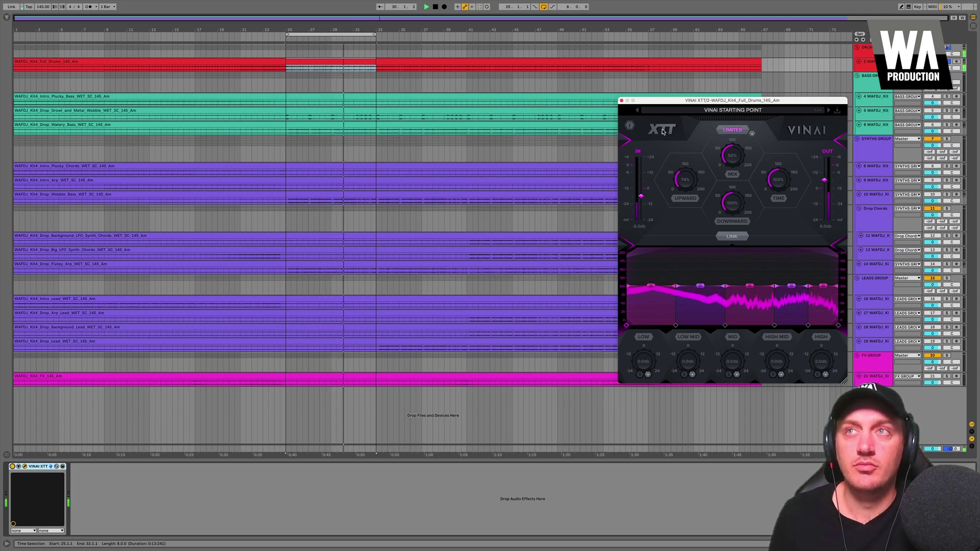
click(662, 131)
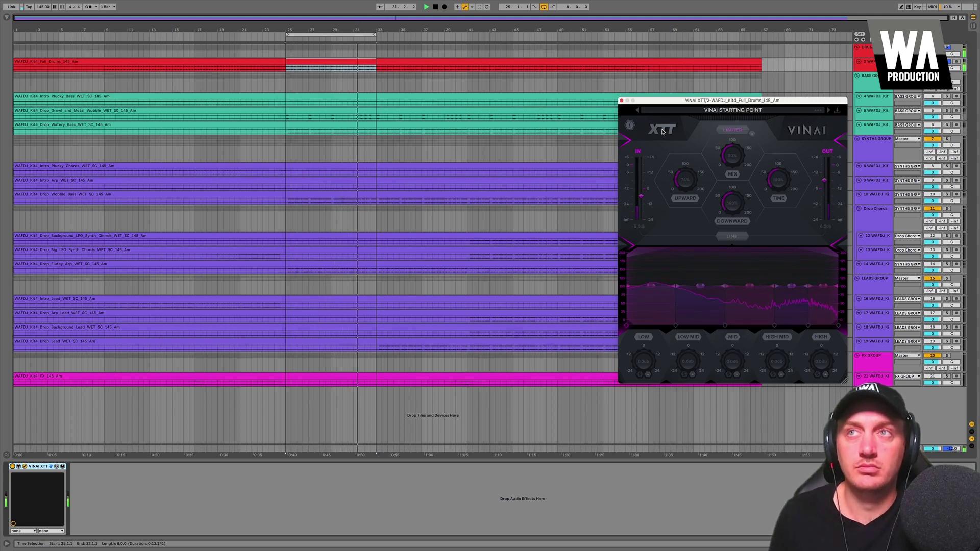
click(662, 132)
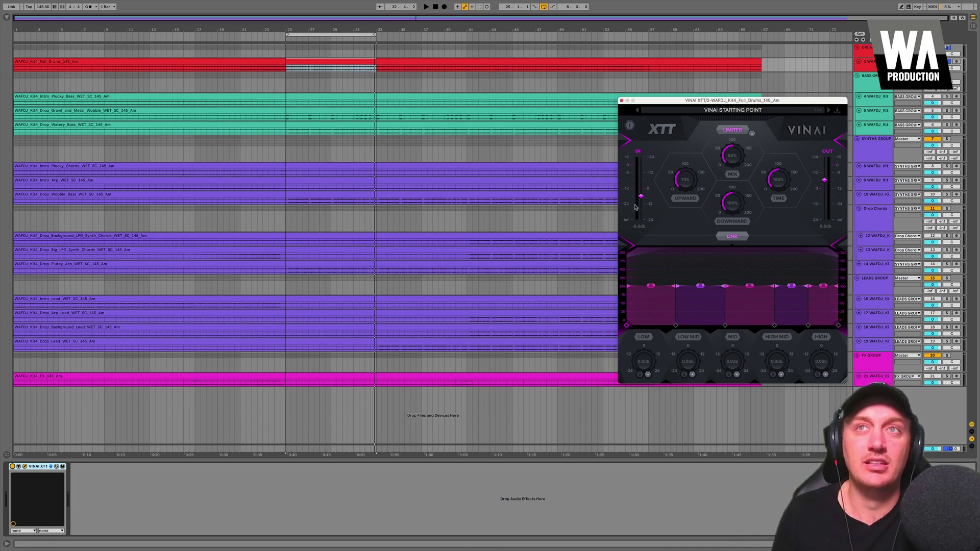
Raise XTT's input level slightly on the drums with input and output linked, auditioning the loop.
key(space)
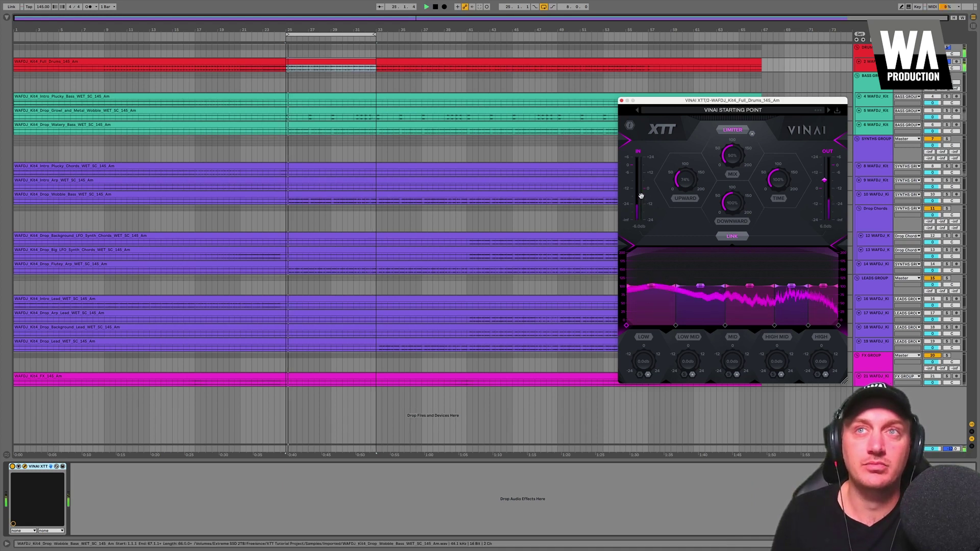
mouse_move(642, 198)
mouse_down()
mouse_move(640, 209)
mouse_move(640, 173)
mouse_move(637, 195)
mouse_up()
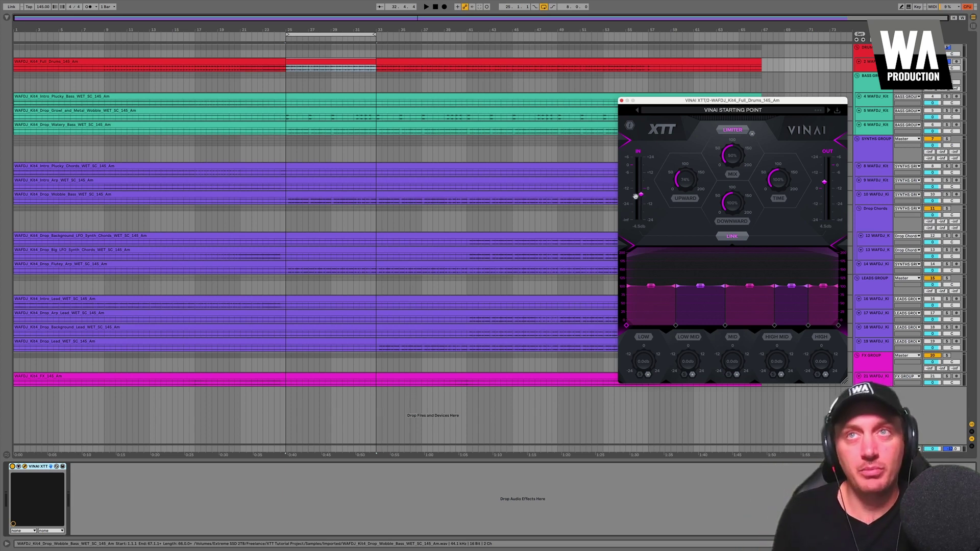
key(space)
mouse_move(640, 194)
mouse_down()
mouse_move(640, 207)
mouse_move(642, 174)
mouse_move(638, 190)
mouse_up()
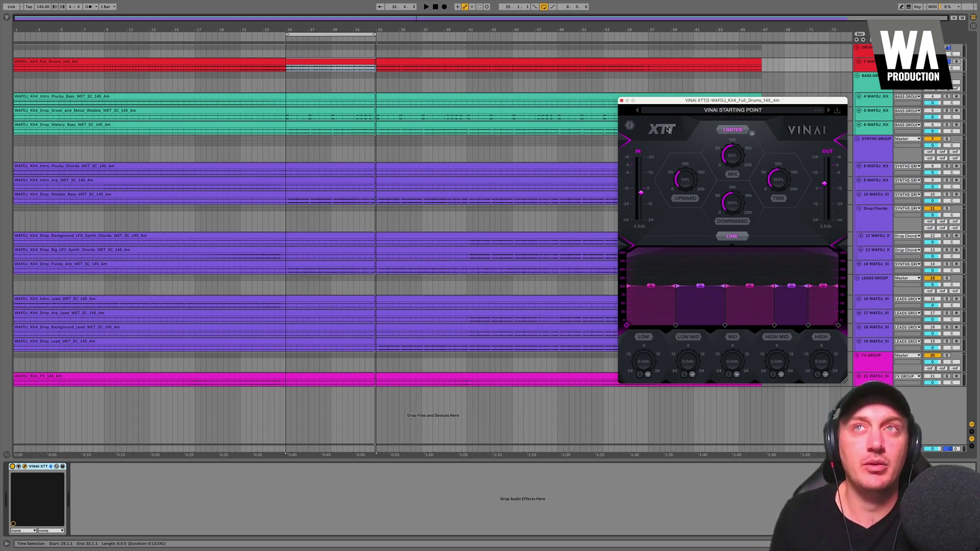
Compare the drum loop with XTT bypassed and active at the raised input level, and stop playback.
key(space)
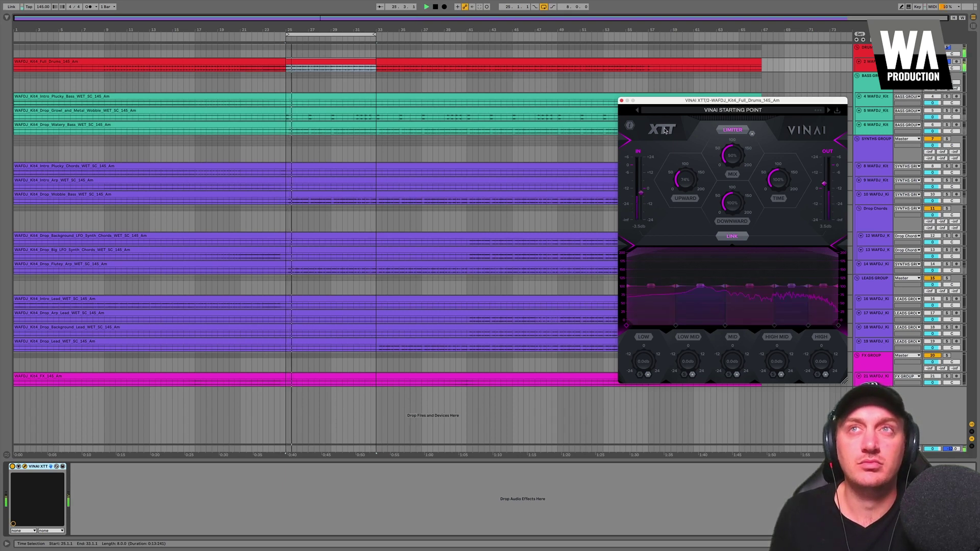
click(664, 131)
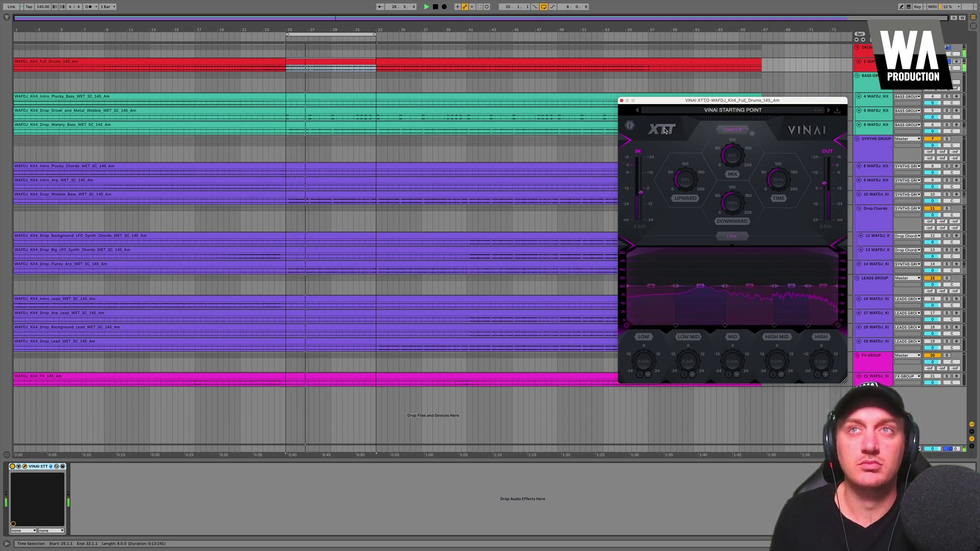
click(665, 130)
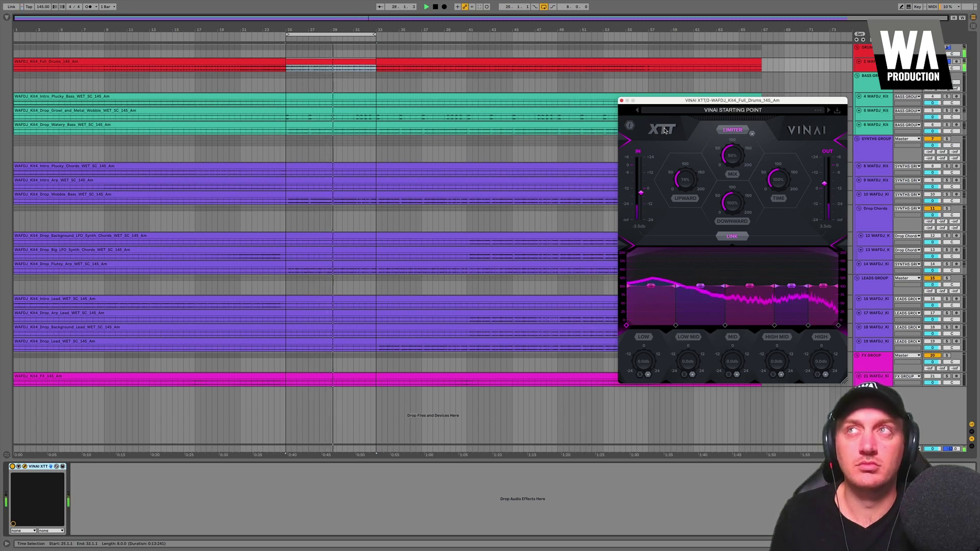
click(664, 131)
click(664, 130)
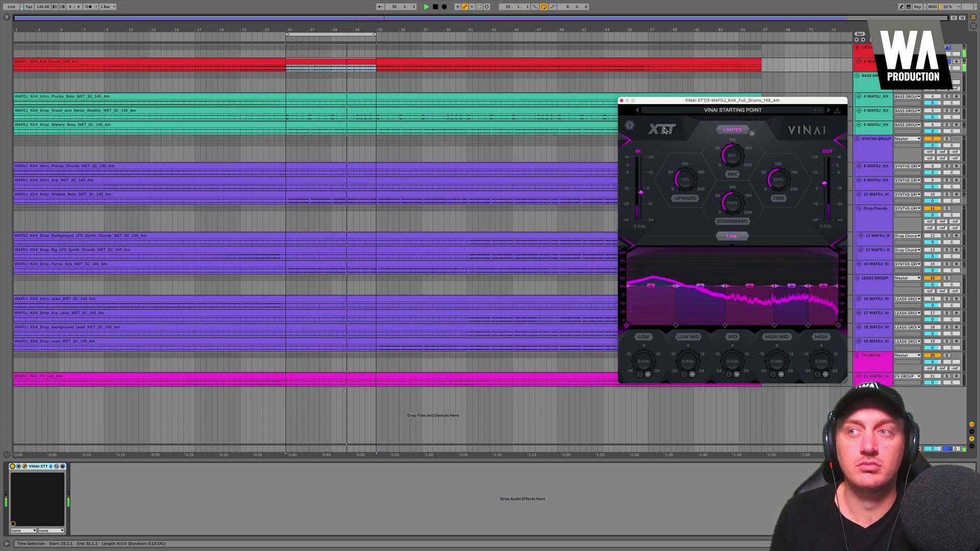
key(space)
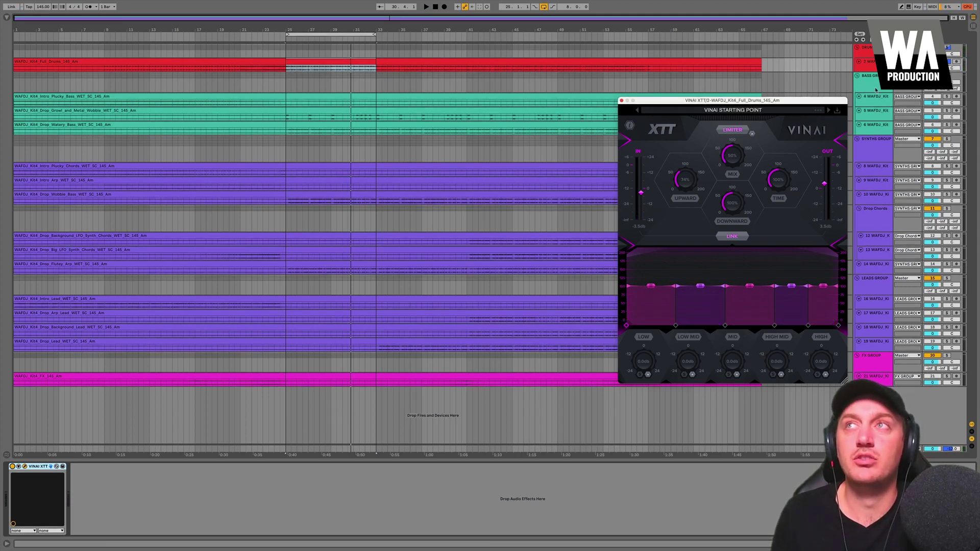
Open the Intro Plucky Bass track's XTT, solo the track and play it from bar 9.
click(869, 89)
click(866, 105)
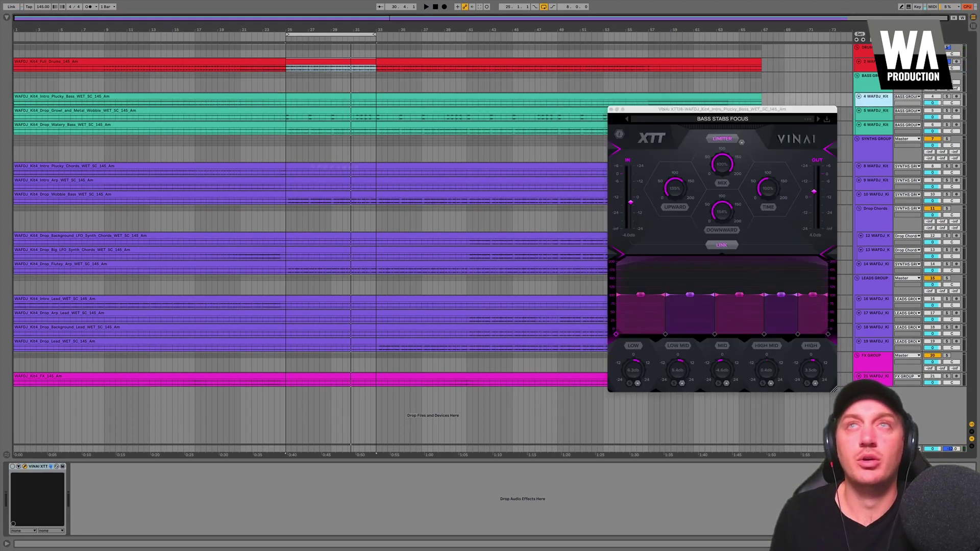
click(103, 104)
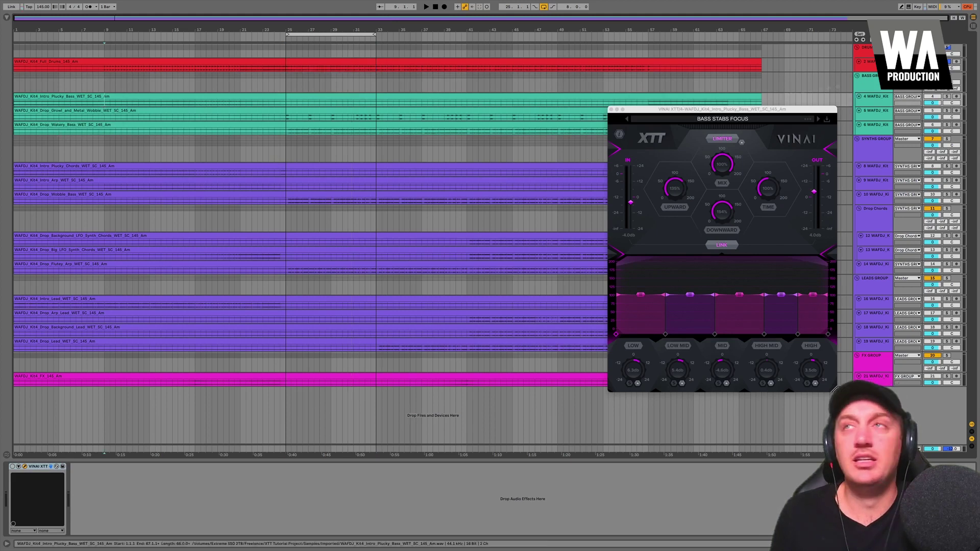
click(945, 97)
key(space)
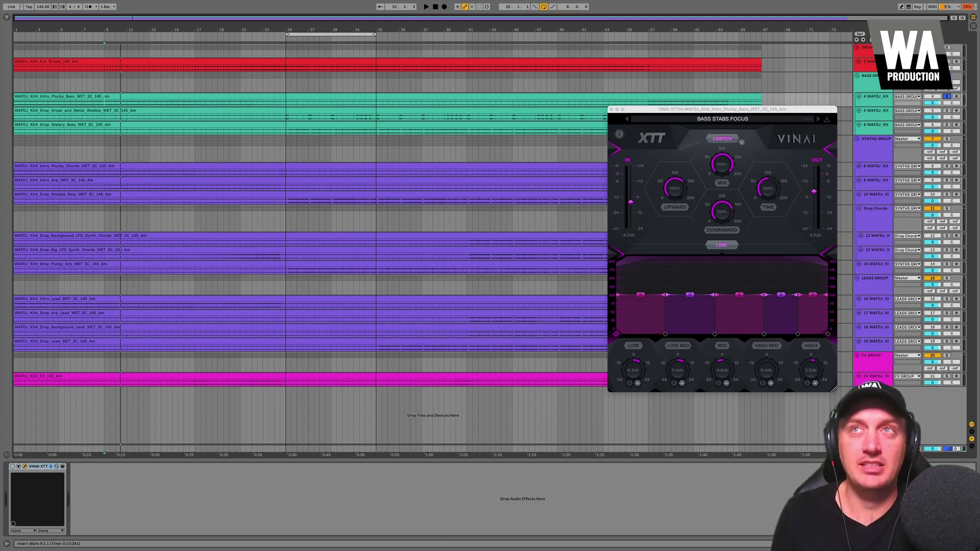
Switch on XTT with the Bass Stabs Focus preset for the plucky bass and compare bypassed and processed playback.
click(12, 466)
key(space)
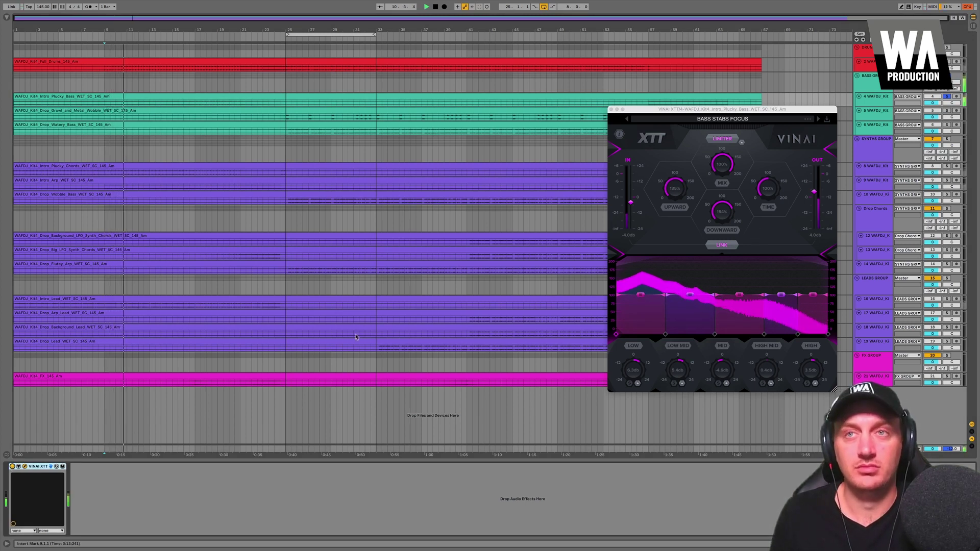
click(650, 140)
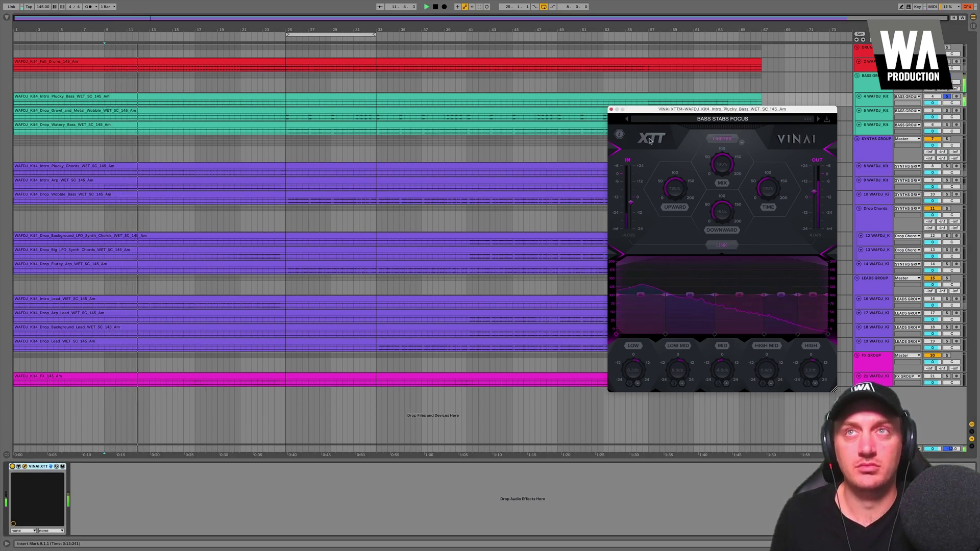
click(651, 141)
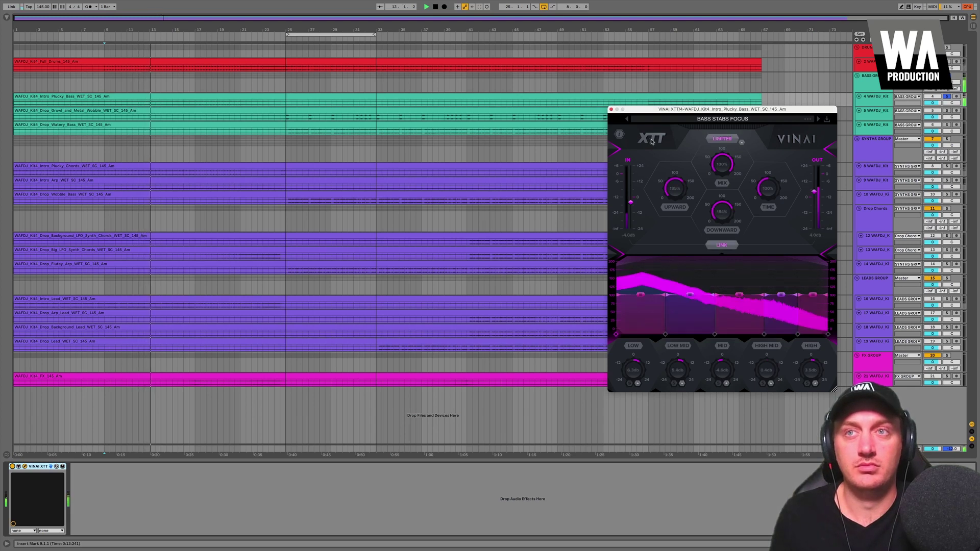
click(652, 142)
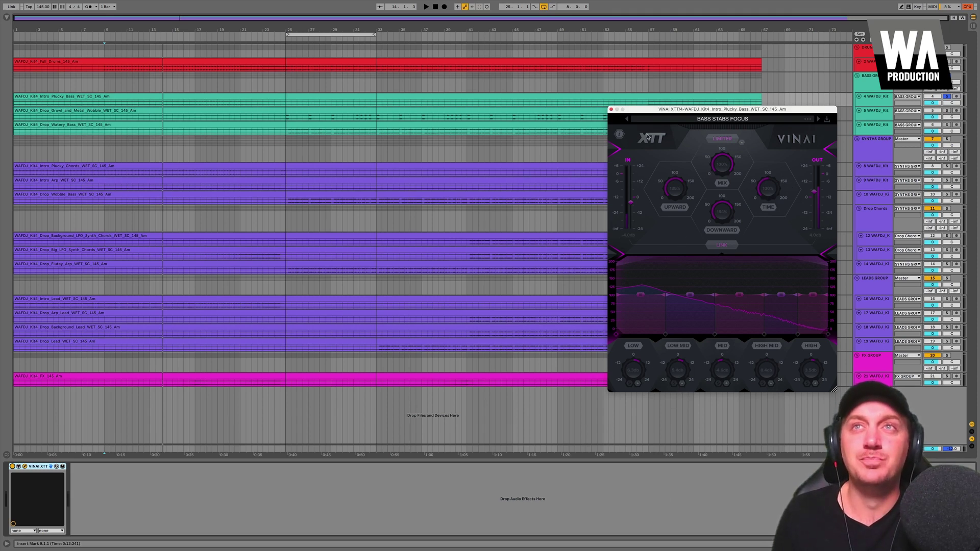
click(647, 137)
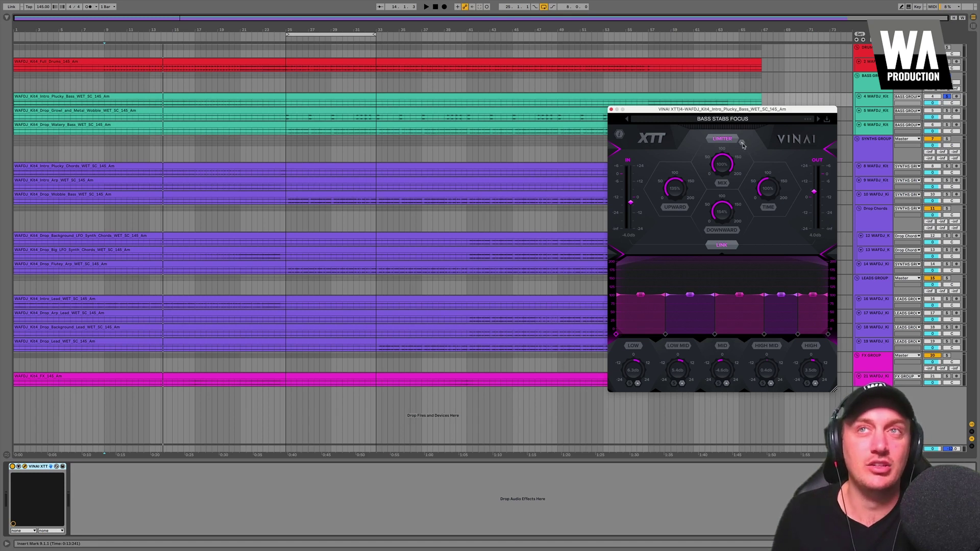
Lower XTT's mix below 100% on the soloed plucky bass while it plays, and stop playback.
mouse_move(742, 144)
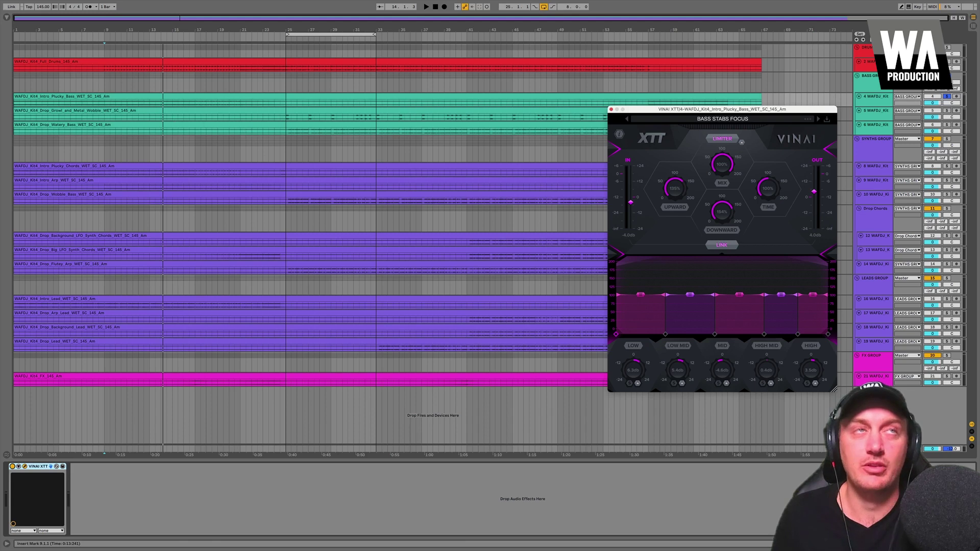
click(102, 99)
key(space)
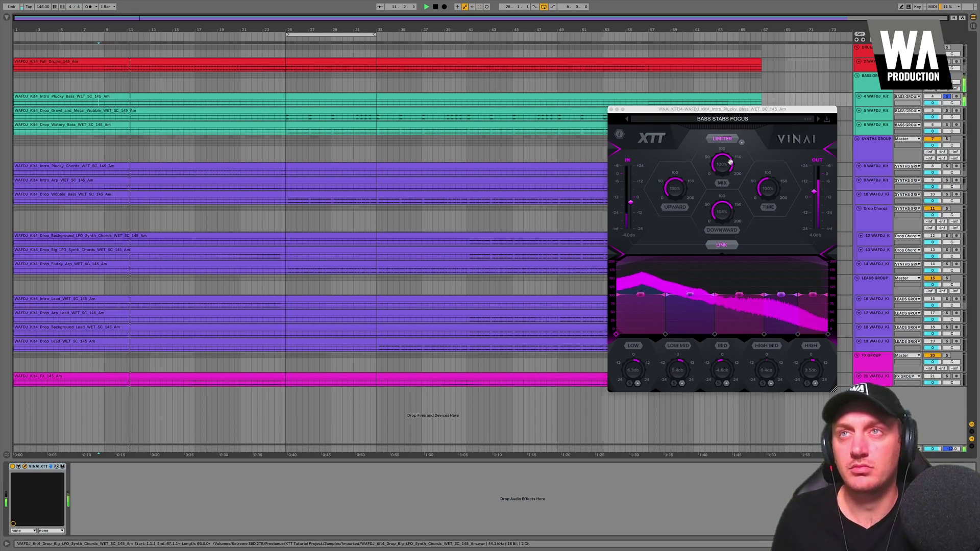
drag(721, 163, 723, 195)
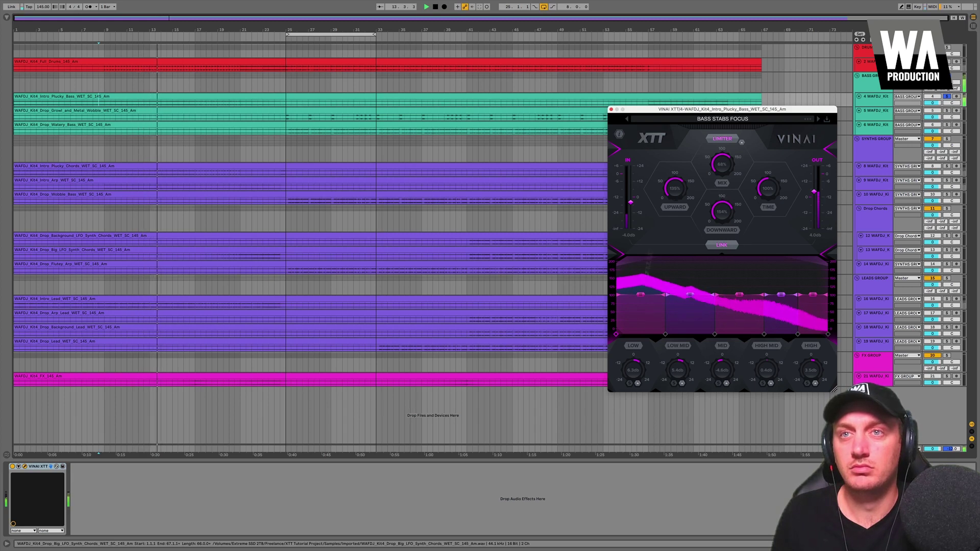
key(space)
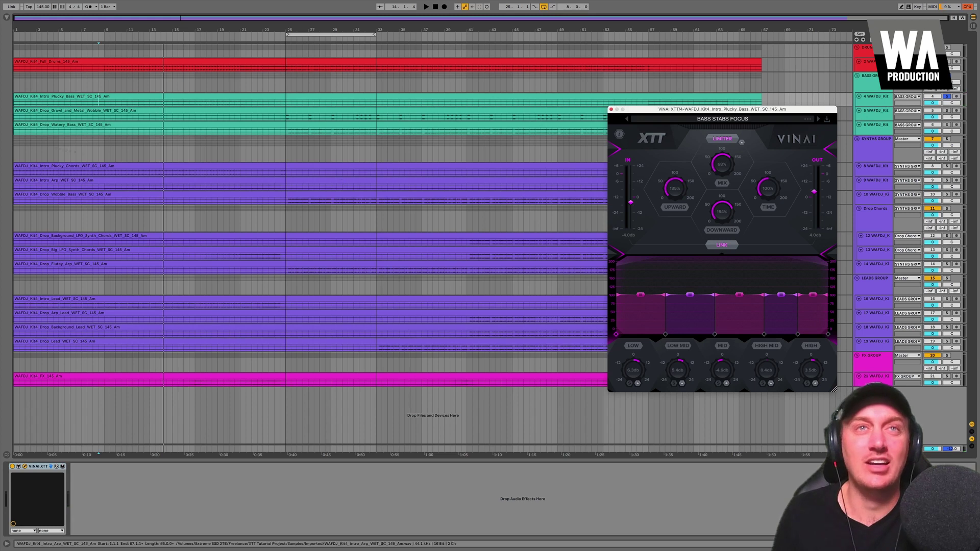
Play the full mix from bar 9 with the bass unsoloed, comparing the plucky bass's XTT bypassed and active.
click(104, 105)
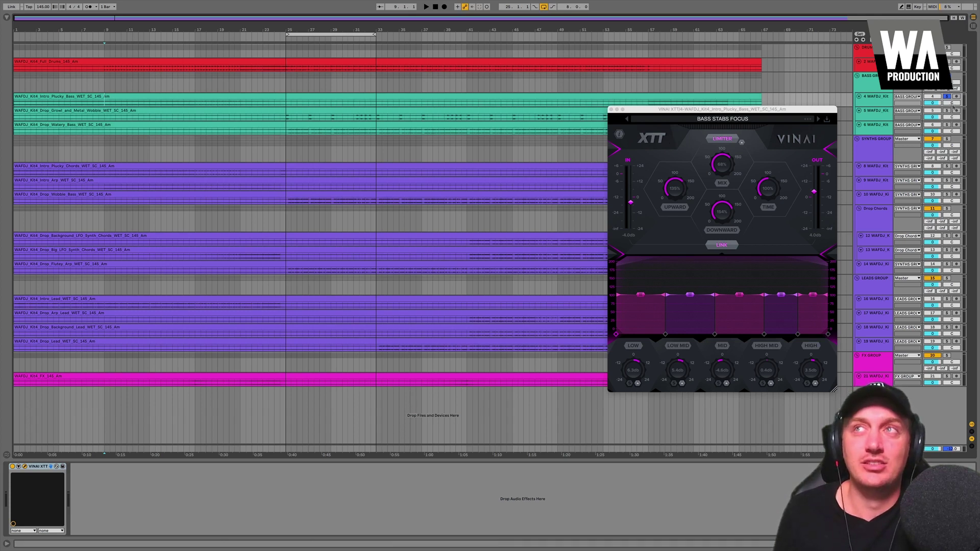
key(space)
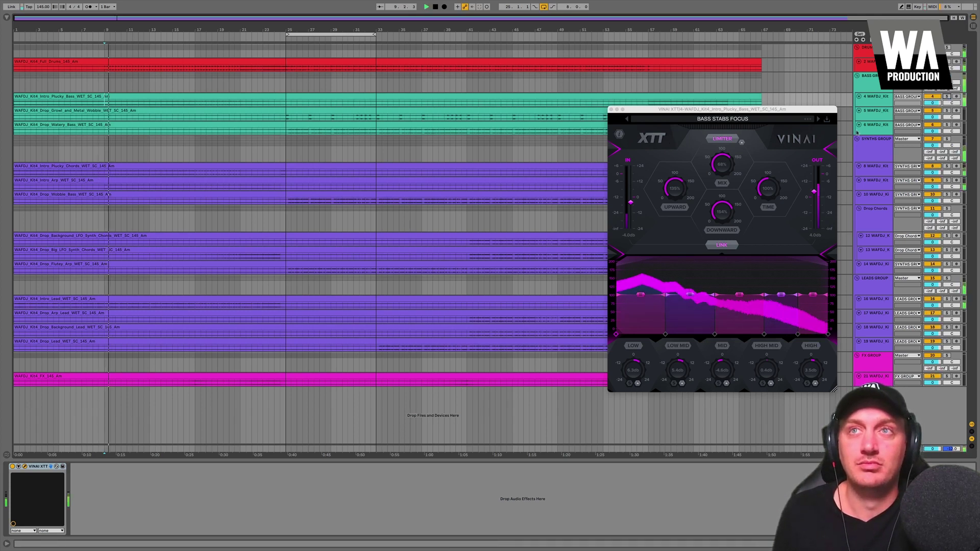
click(651, 138)
click(651, 138)
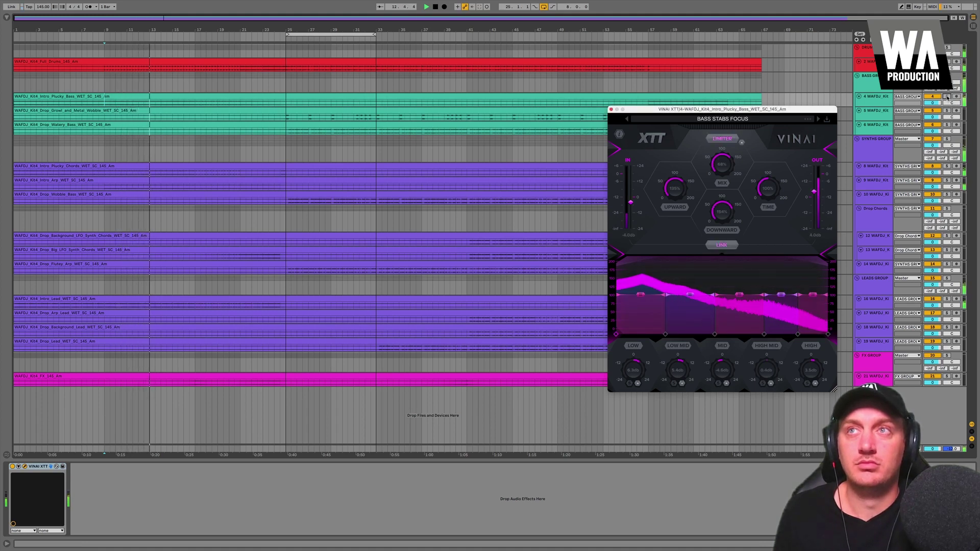
Raise XTT's linked input gain on the plucky bass, lower the high mid band's threshold slightly, and stop playback.
drag(630, 203, 627, 198)
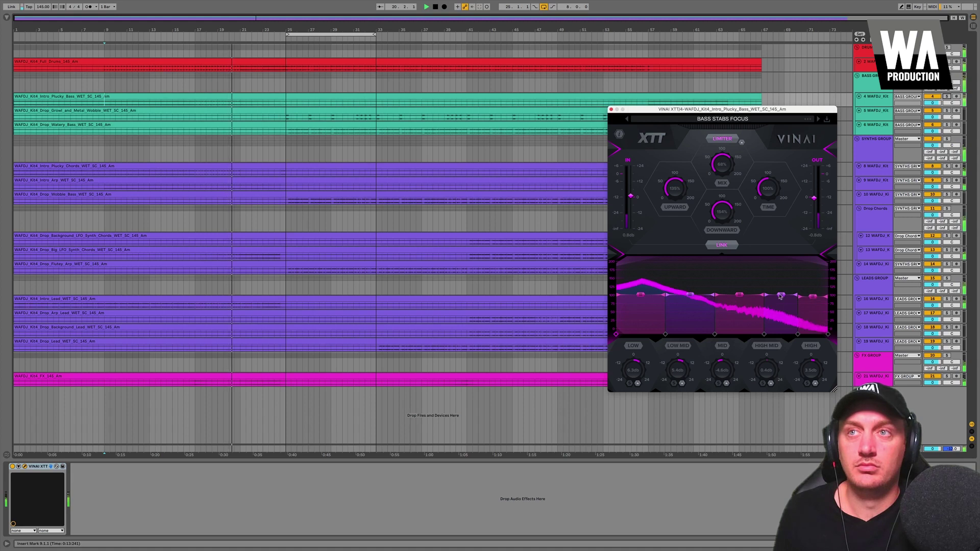
drag(780, 295, 779, 300)
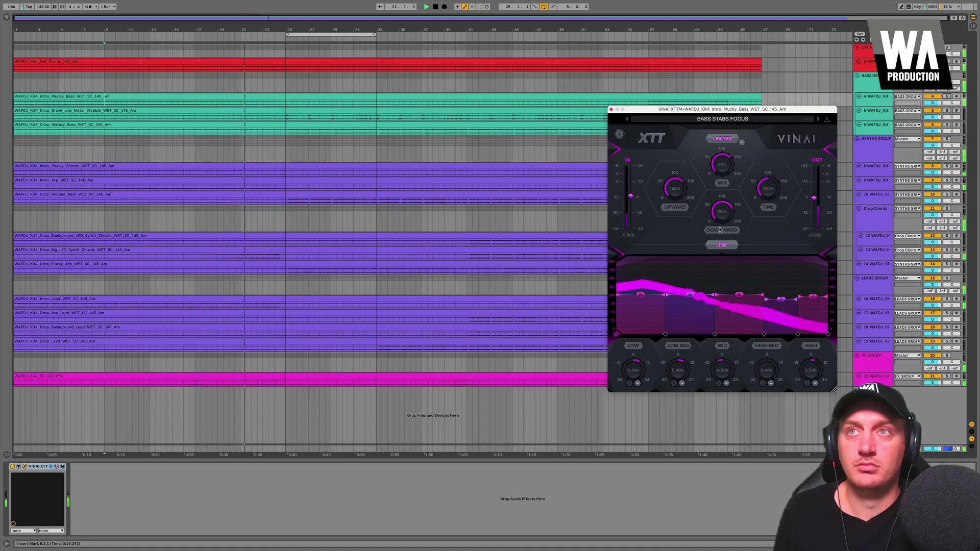
key(space)
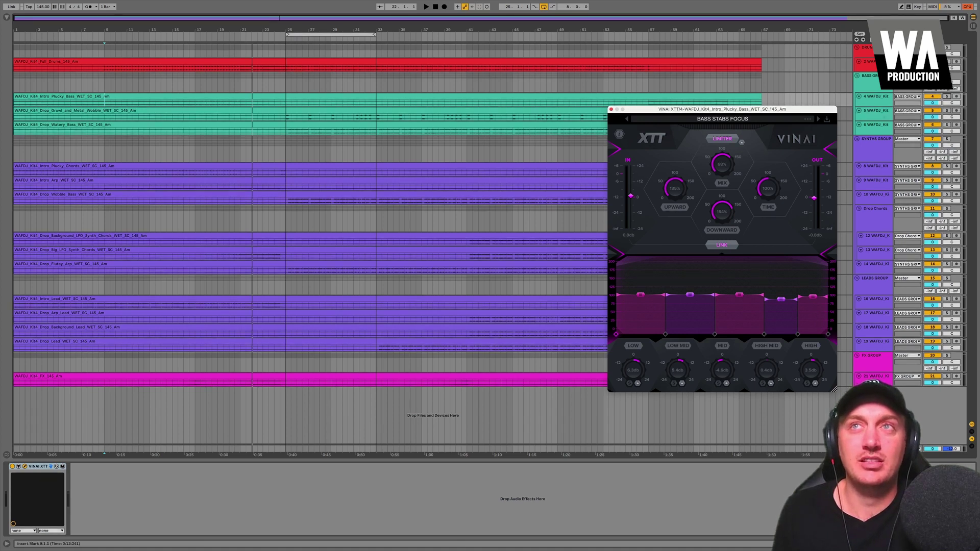
Solo the plucky bass and play it from bar 9, comparing XTT active and bypassed.
click(945, 97)
key(space)
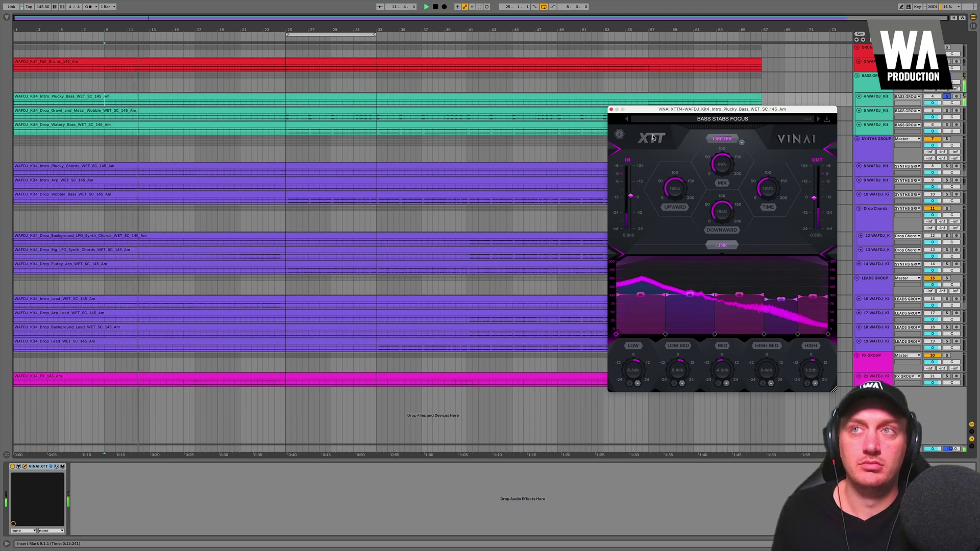
click(652, 137)
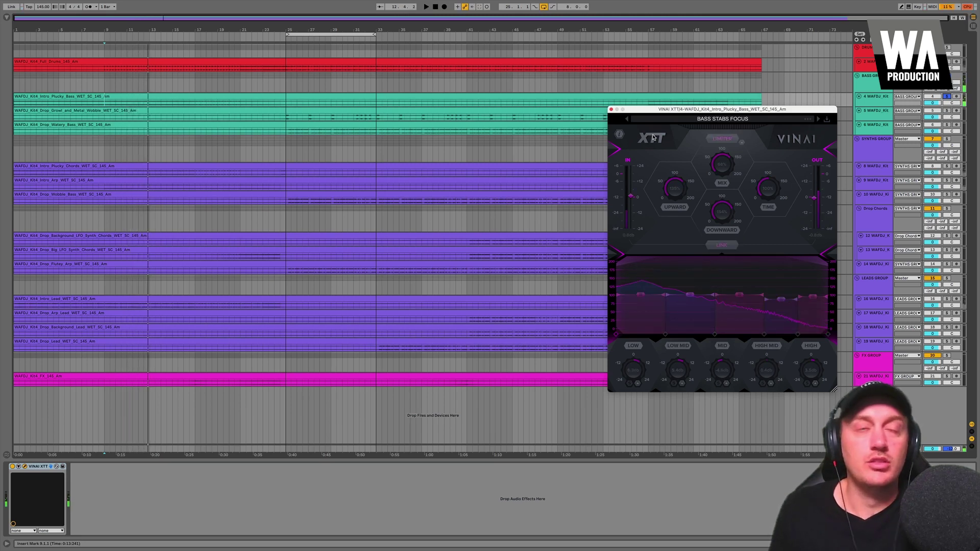
Unsolo the plucky bass and play the full mix from bar 9 with its XTT bypassed and active.
click(945, 97)
key(space)
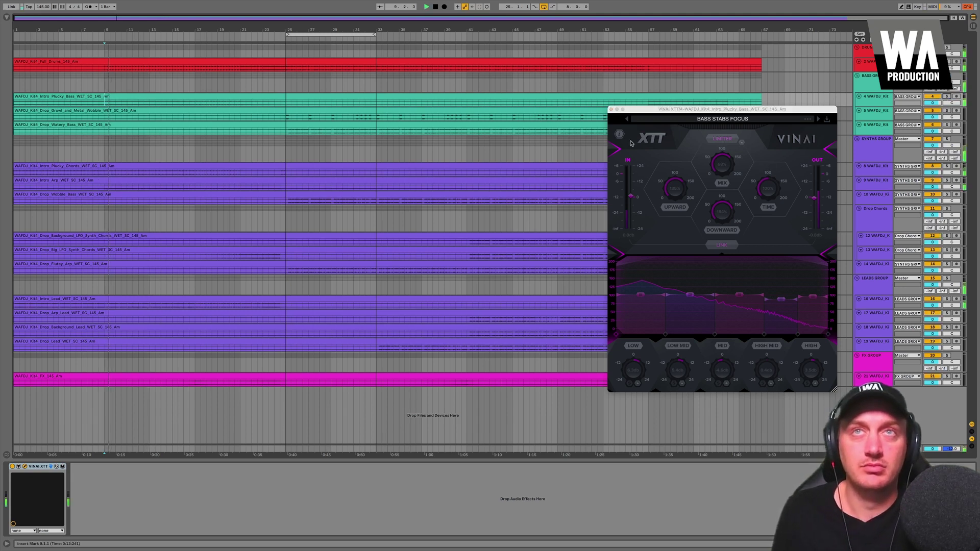
click(654, 140)
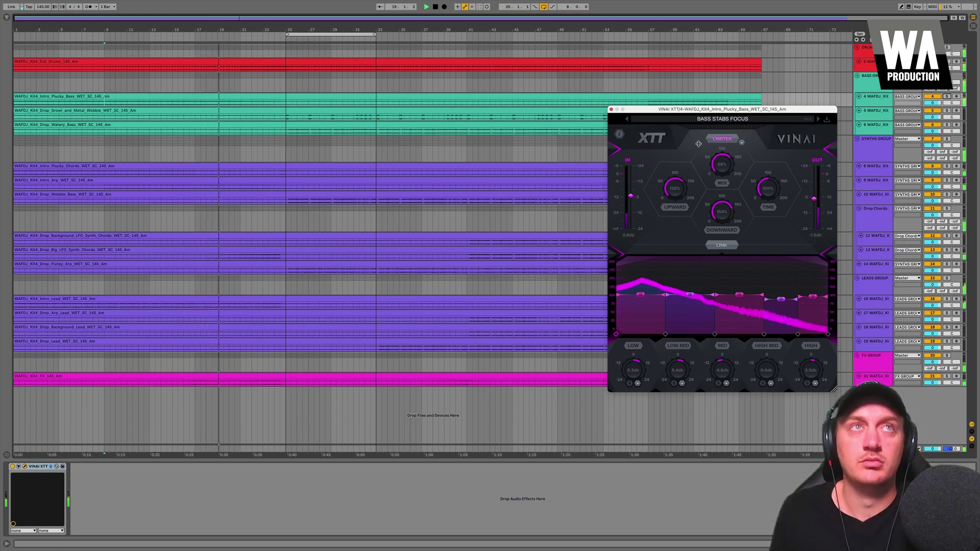
key(space)
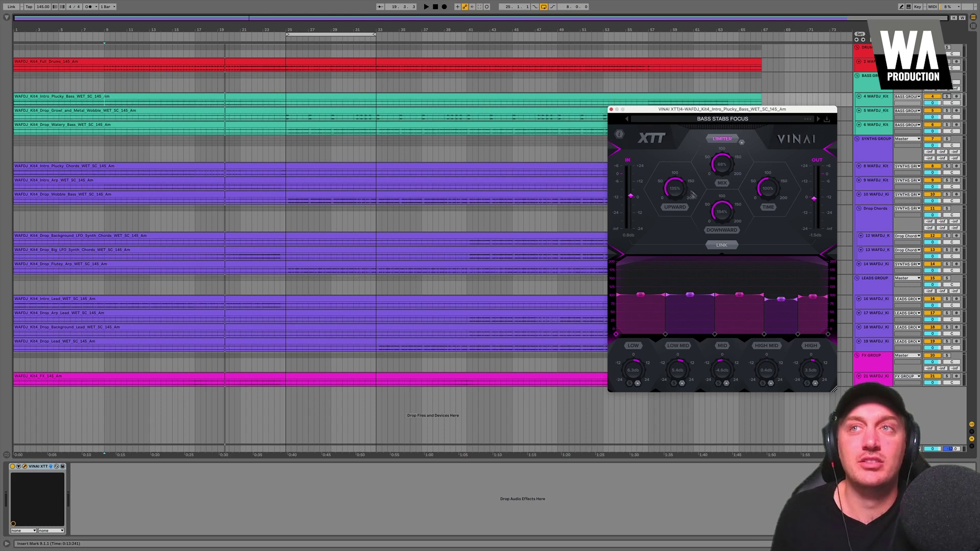
Open the Drop Growl and Metal Wobble track's XTT with the Bass Saturator preset, and play the soloed track from bar 25 with XTT off and on.
click(611, 110)
click(518, 115)
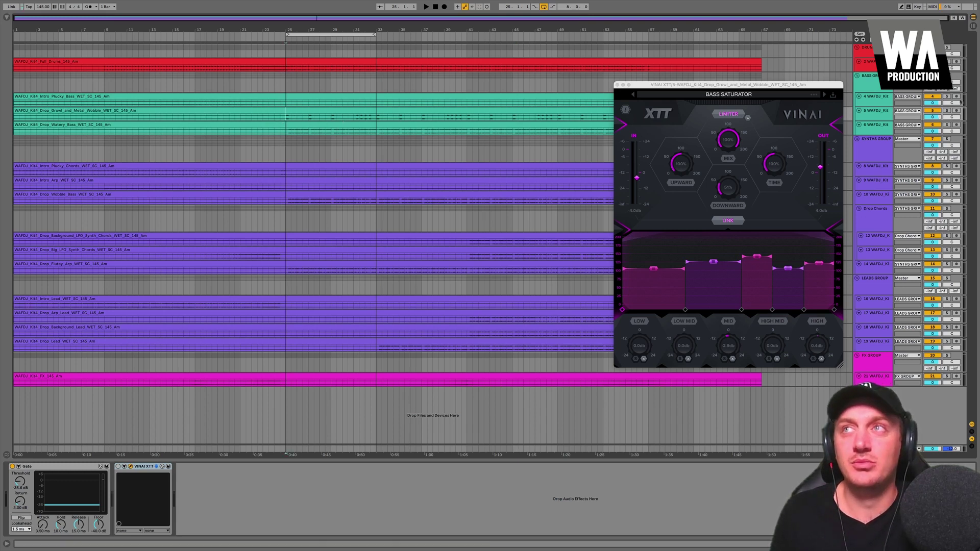
click(946, 111)
key(space)
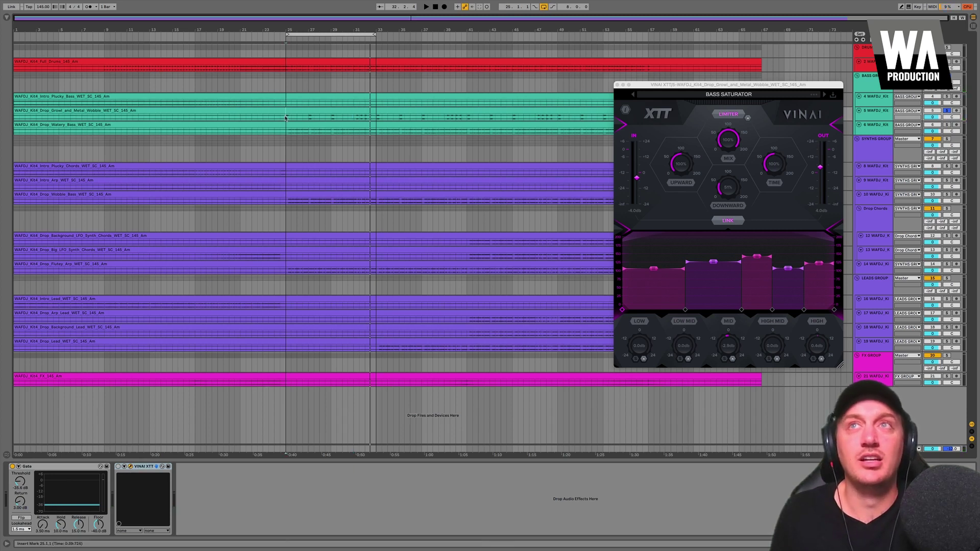
key(space)
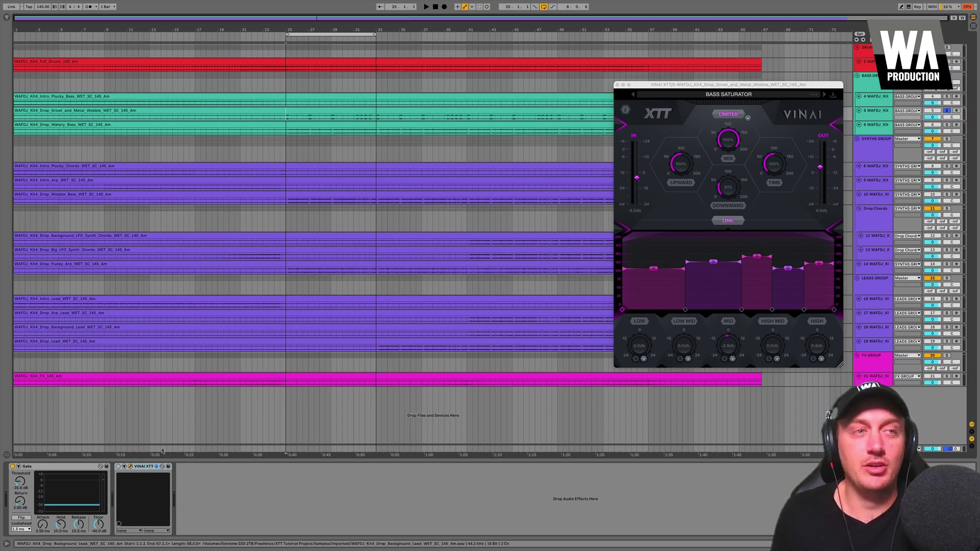
key(space)
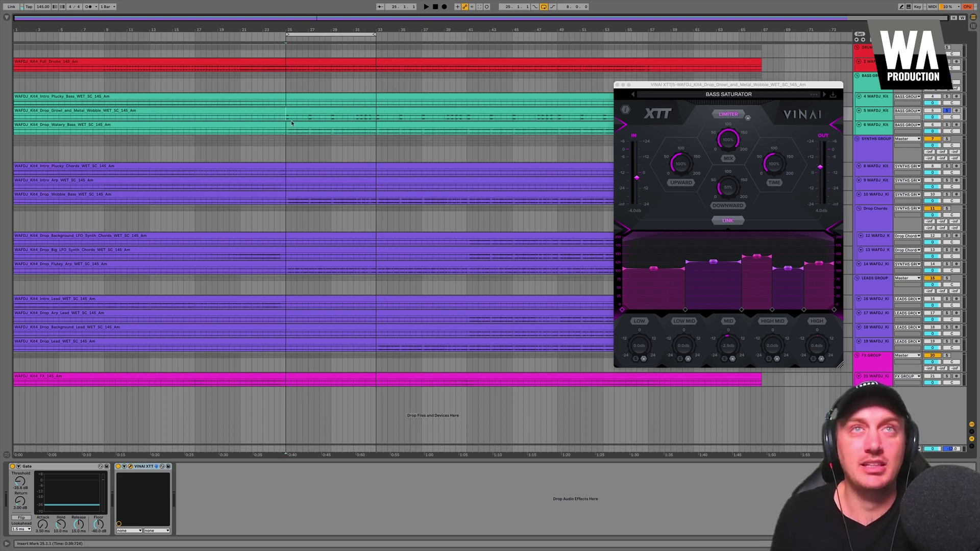
Unsolo the growl bass, play the full mix from bar 25 and adjust its XTT's linked input and output gains.
click(946, 111)
key(space)
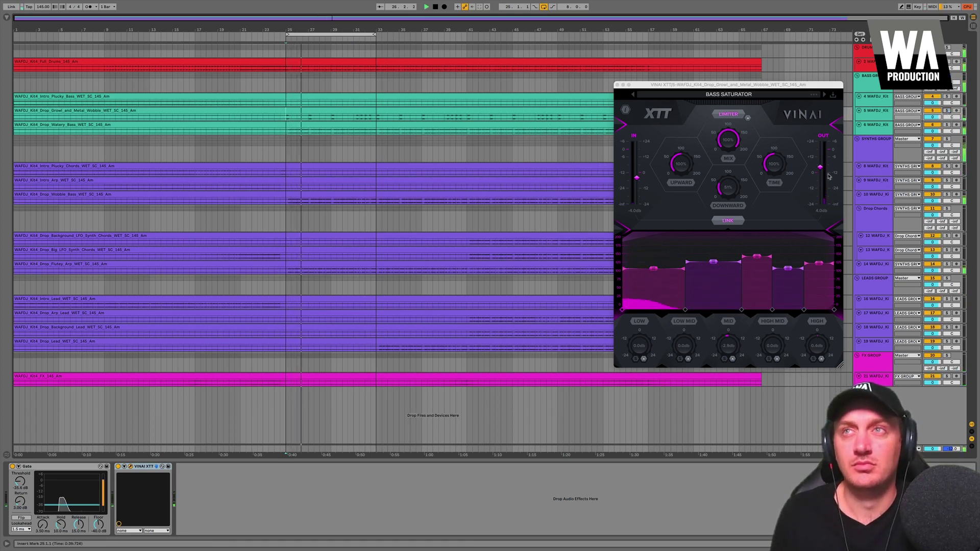
mouse_move(820, 167)
mouse_down()
mouse_move(820, 176)
mouse_move(820, 168)
mouse_up()
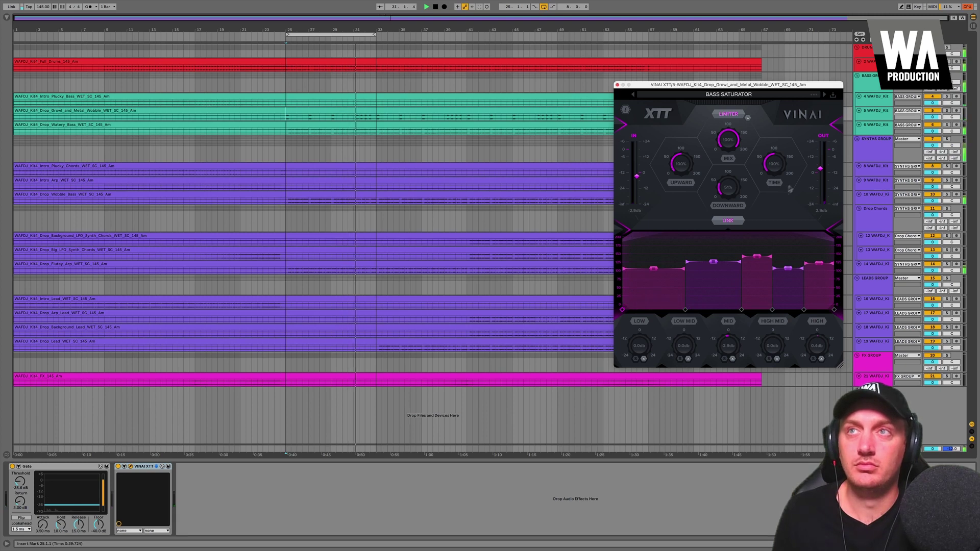
mouse_move(820, 169)
mouse_down()
mouse_move(820, 180)
mouse_move(819, 169)
mouse_up()
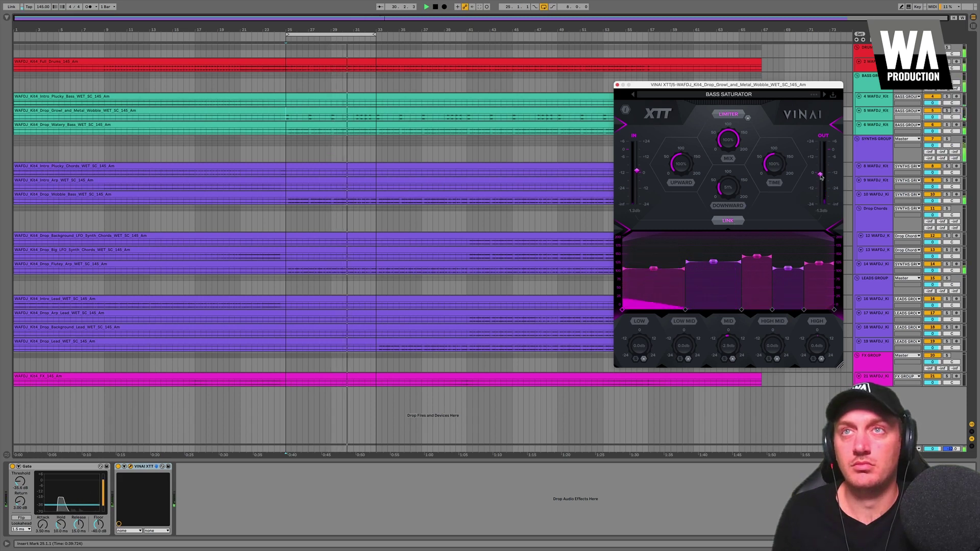
Unlink the growl bass XTT's input and output gains, and lower the output gain on its own.
click(722, 222)
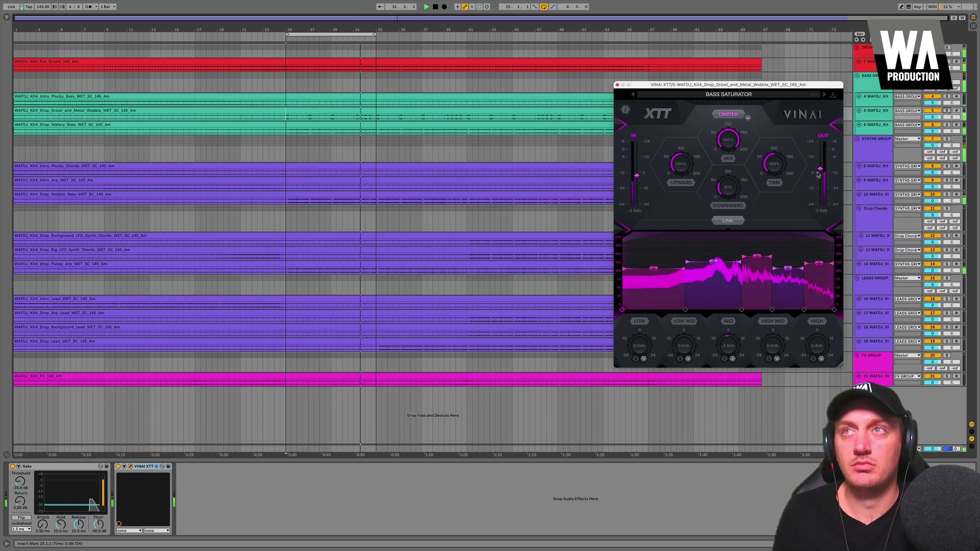
drag(820, 170, 819, 177)
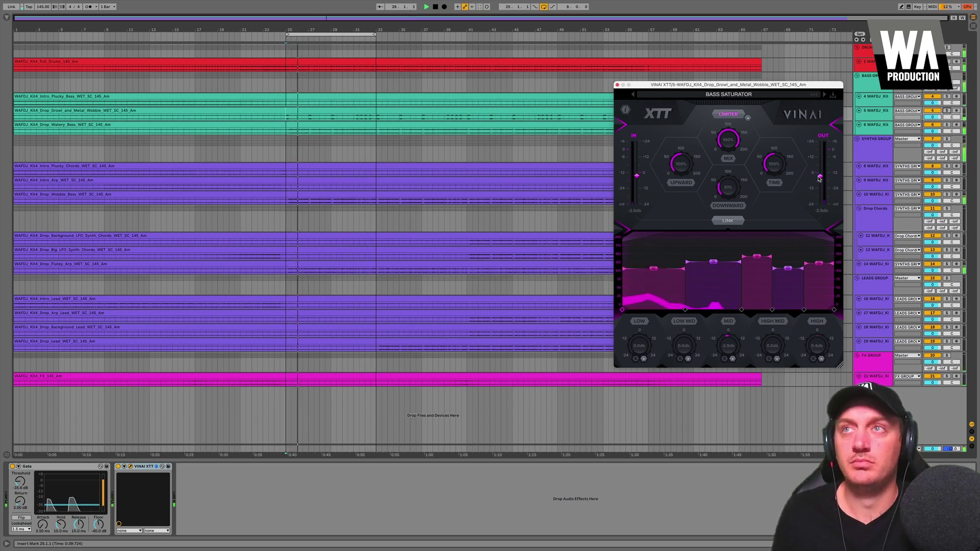
drag(815, 178, 820, 183)
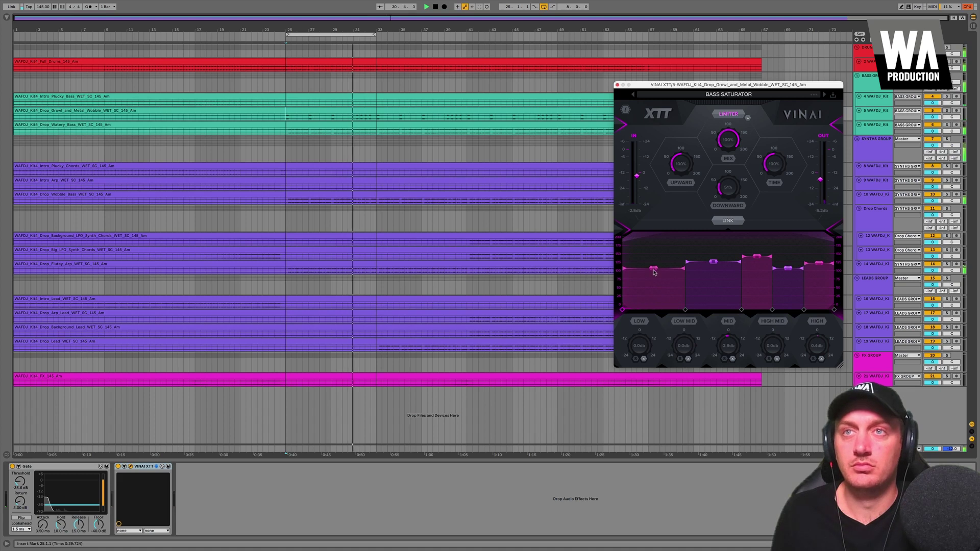
Lower the low and low mid band thresholds in the growl bass's XTT while checking it in the full mix.
drag(654, 270, 654, 275)
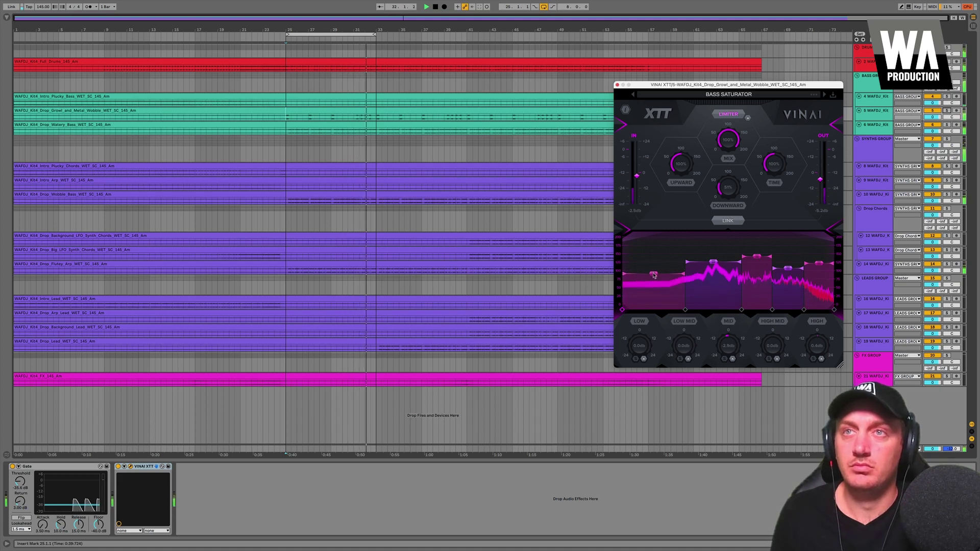
key(space)
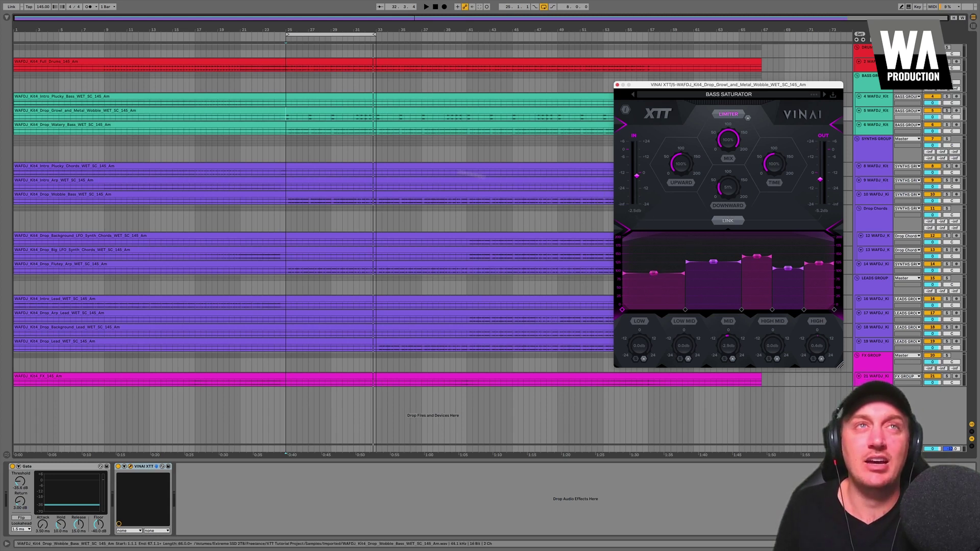
key(space)
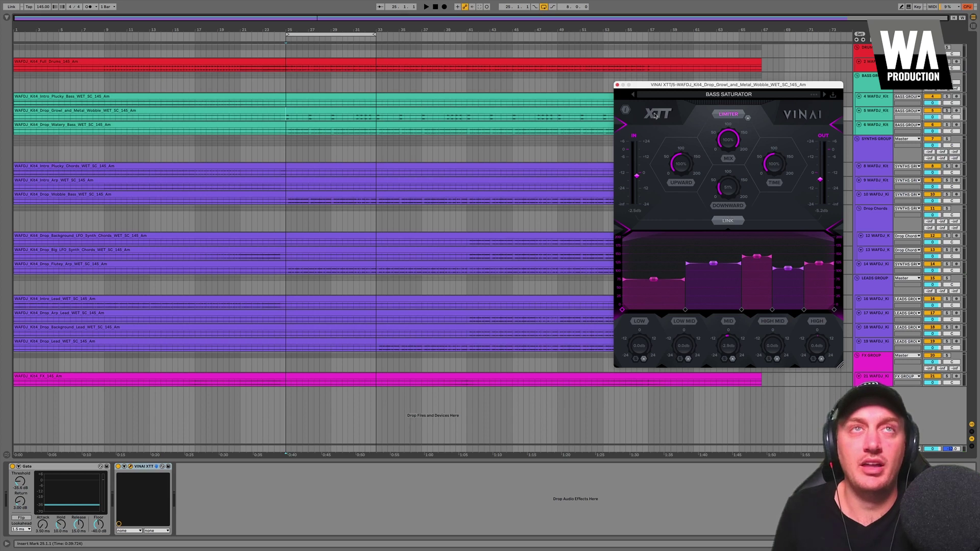
key(space)
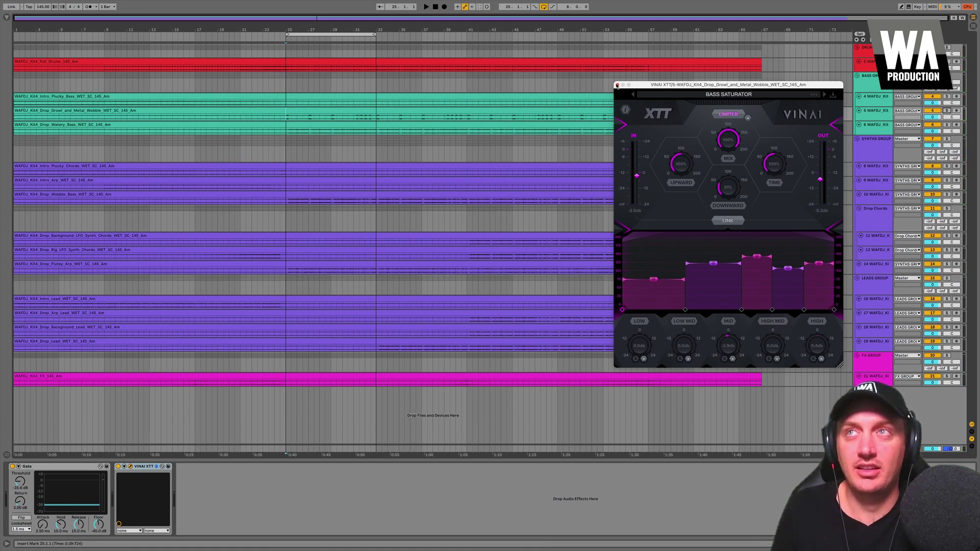
Open the Drop Watery Bass track's XTT with the Bass Stabs Focus preset, and play the soloed track with XTT off and on.
click(269, 129)
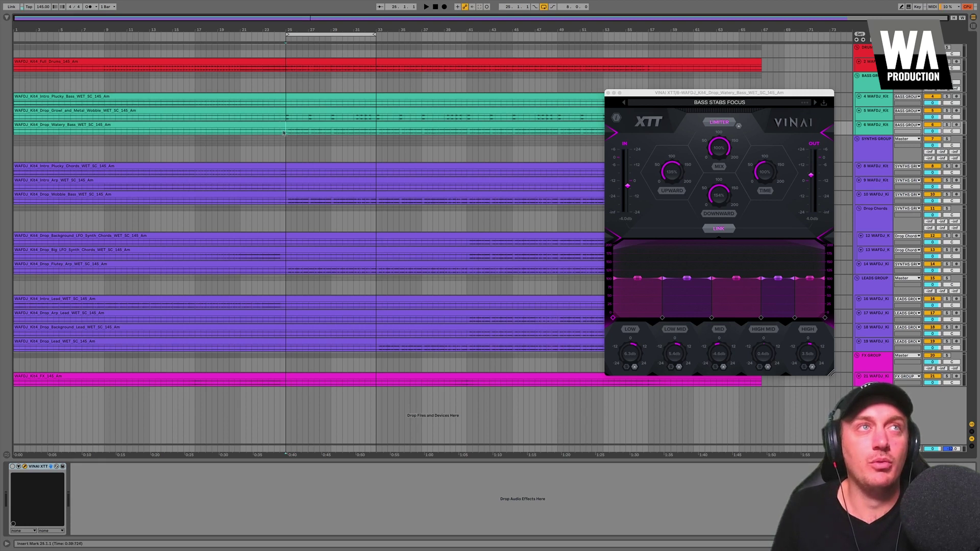
click(946, 125)
key(space)
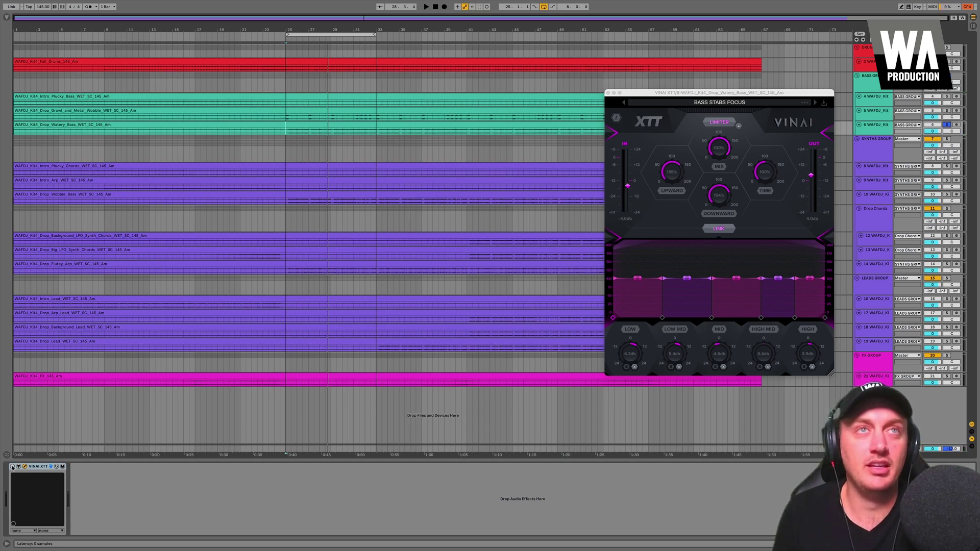
key(space)
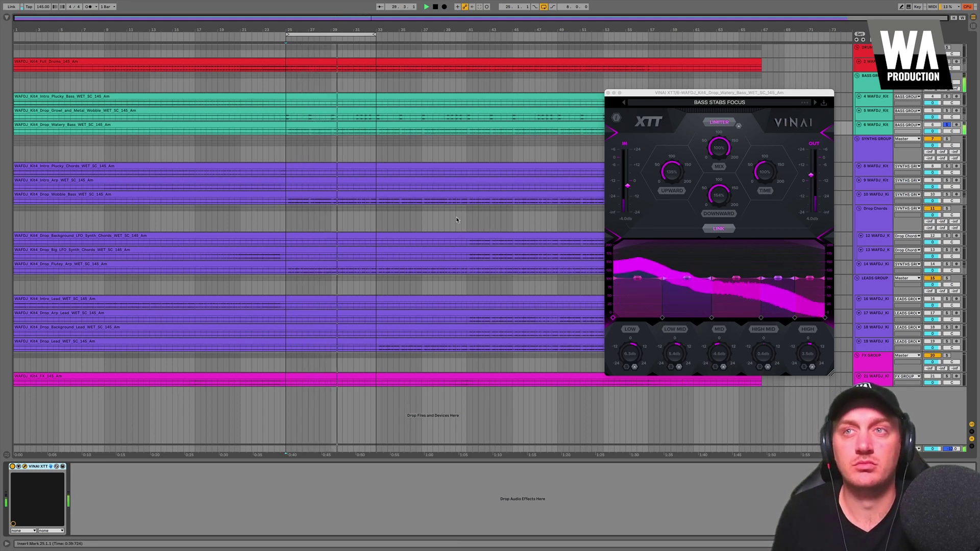
key(space)
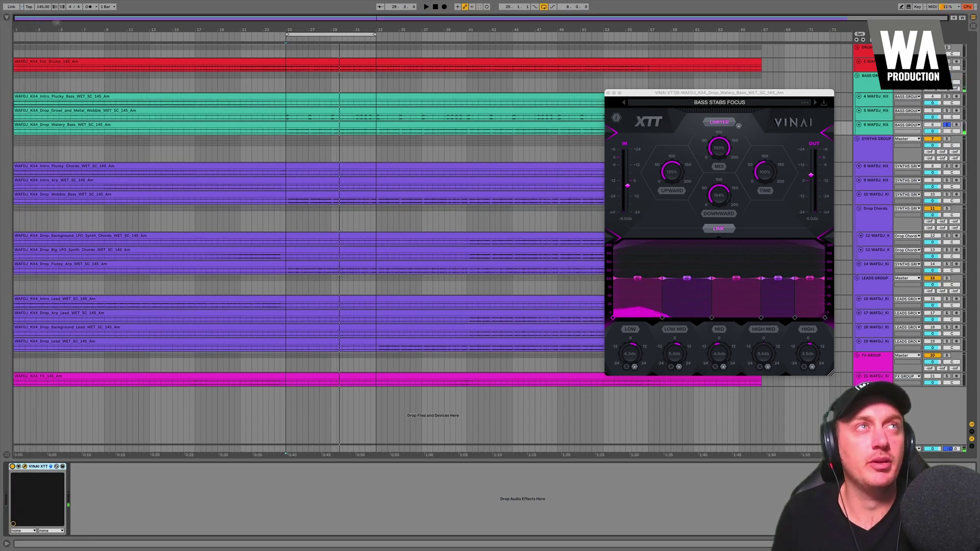
Find the Gate audio effect in the browser, add it before XTT on the Watery Bass track, and hide the browser.
click(7, 19)
key(ctrl+f)
text(gate)
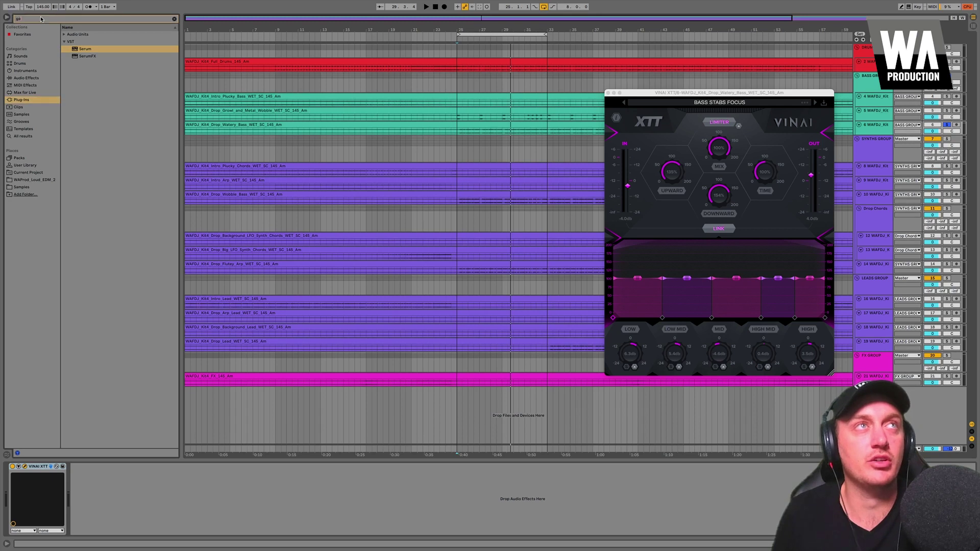
click(25, 79)
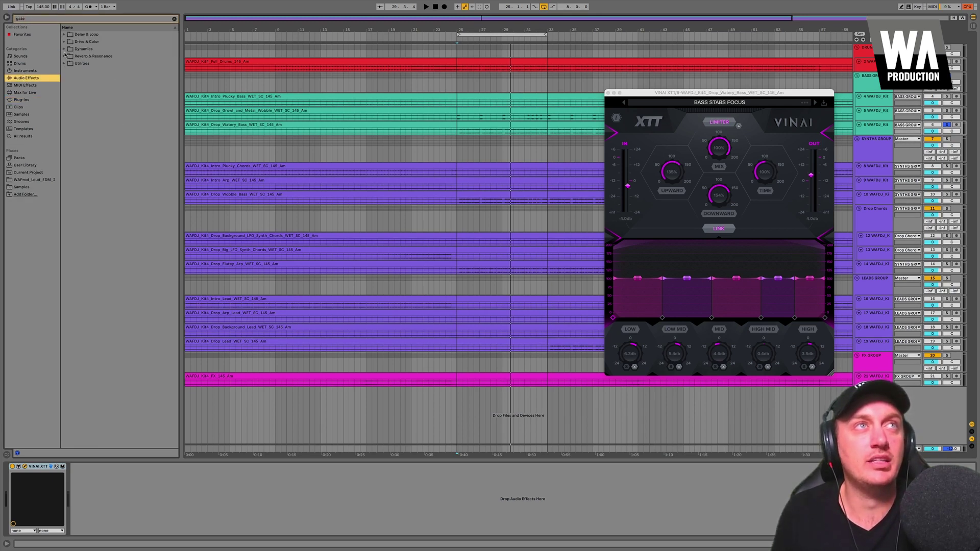
click(63, 50)
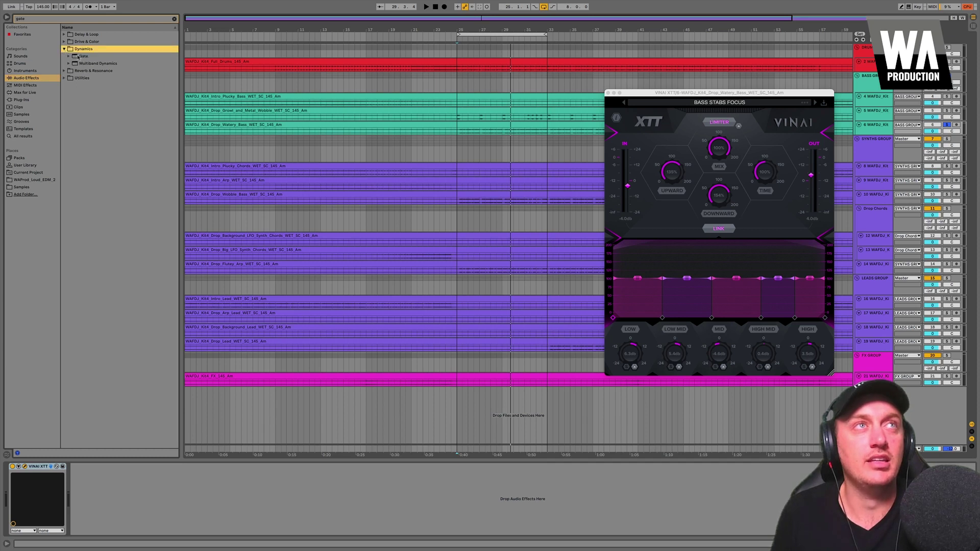
drag(78, 57, 9, 487)
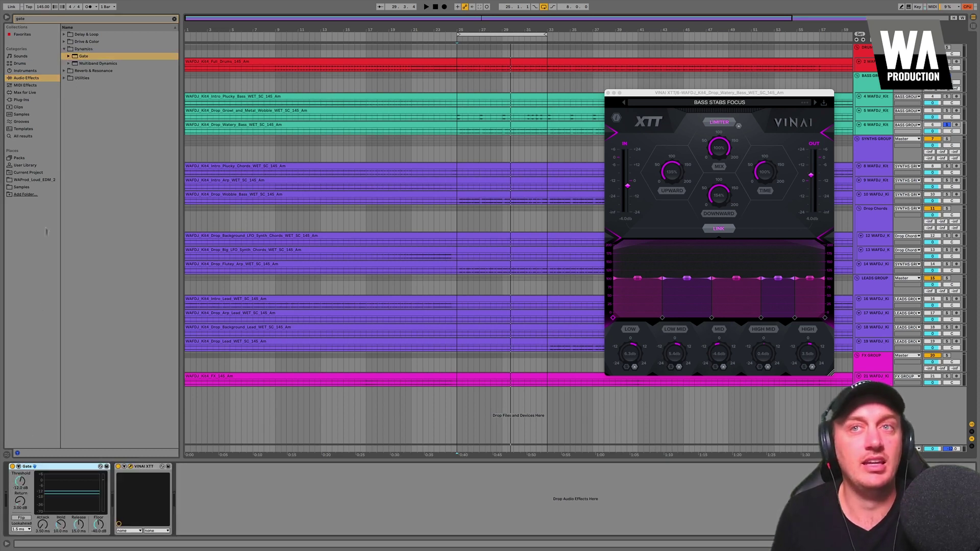
click(175, 19)
click(7, 18)
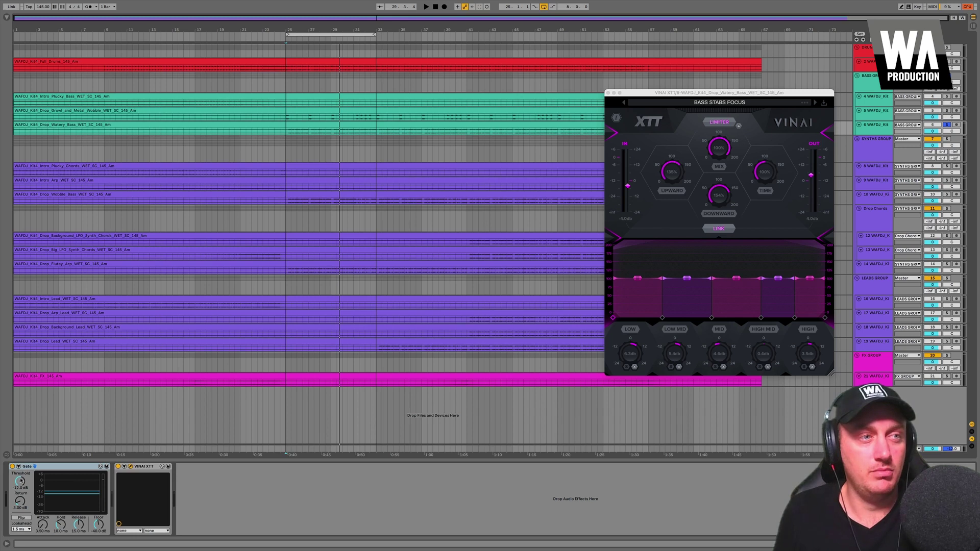
Lower the Gate's threshold on the Watery Bass to about -50.7 dB while listening from bar 25, and stop playback.
drag(19, 481, 20, 505)
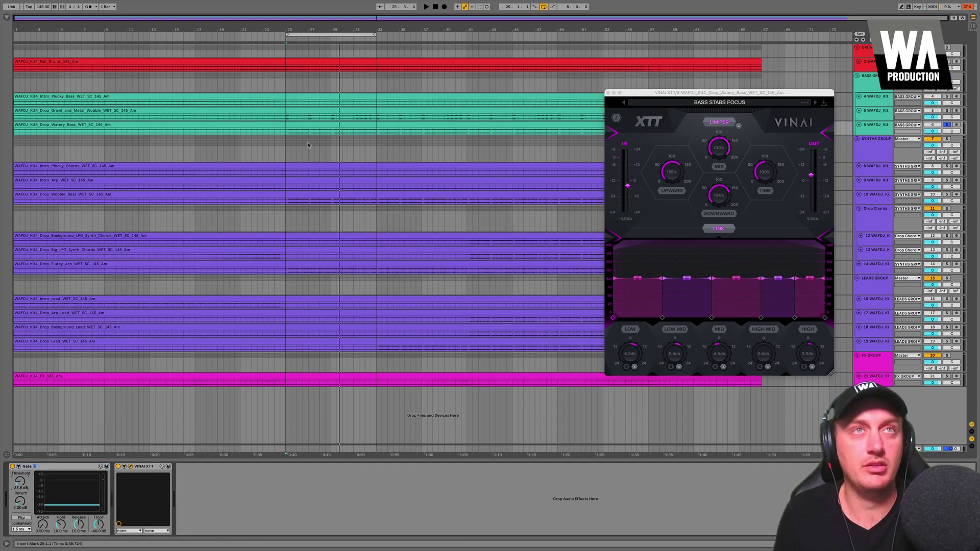
key(space)
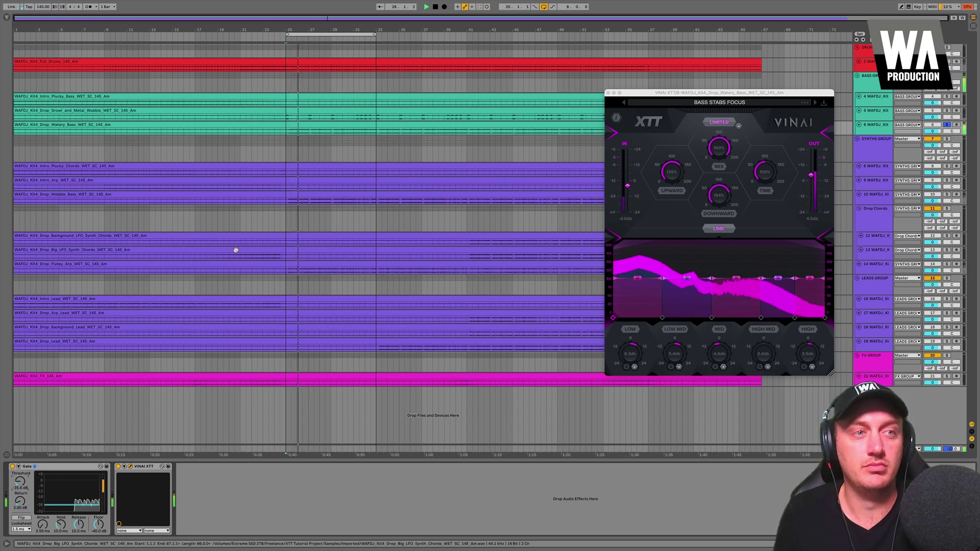
drag(20, 482, 20, 493)
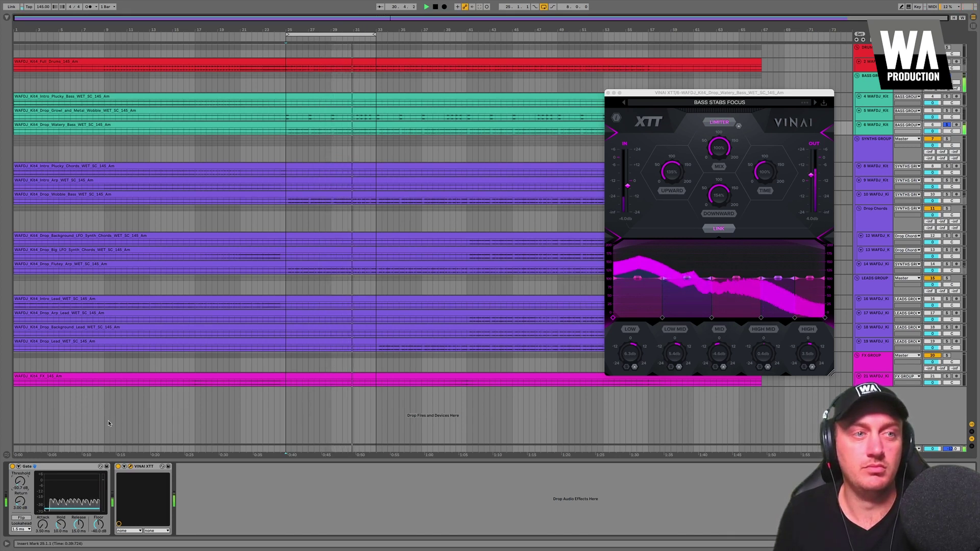
key(space)
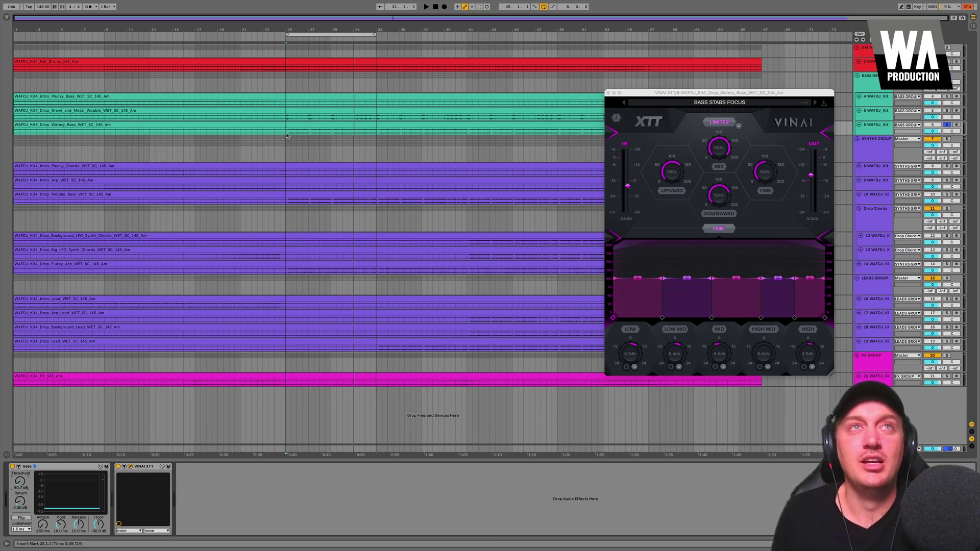
Unsolo the Watery Bass track and play the full mix from bar 25, switching its XTT off and back on.
key(space)
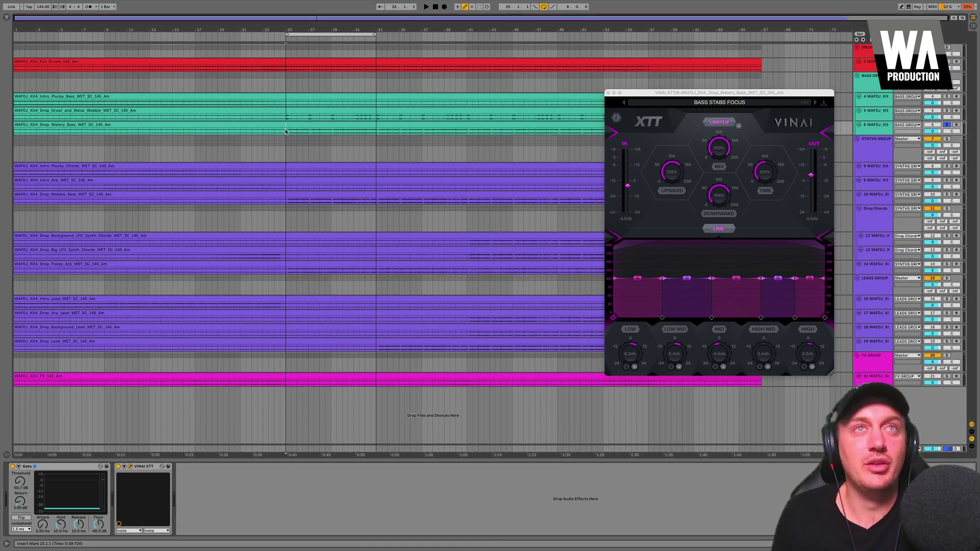
click(946, 124)
key(space)
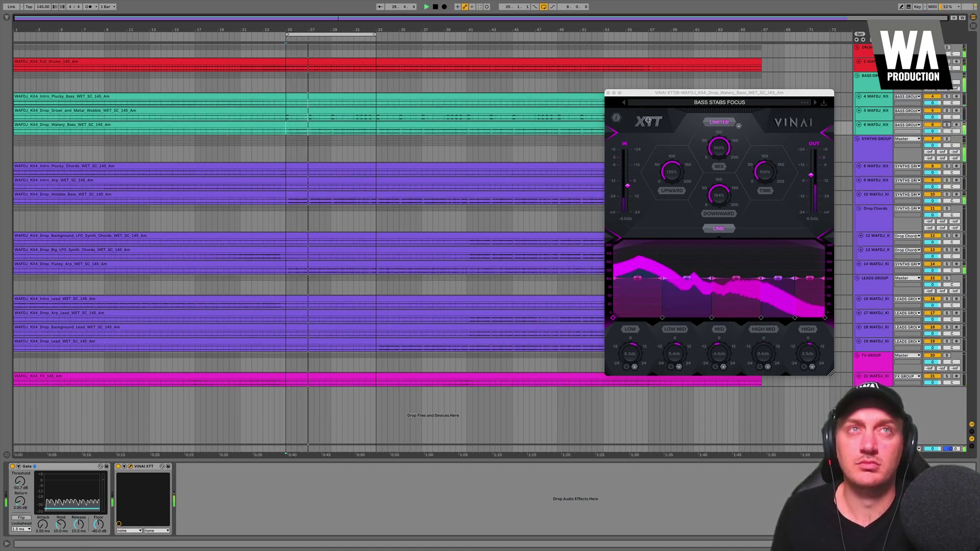
click(647, 121)
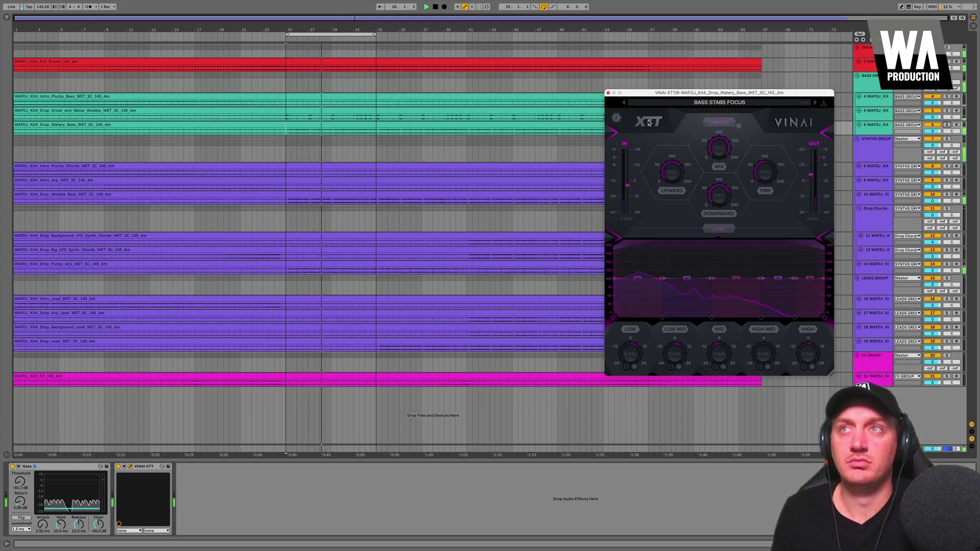
click(648, 121)
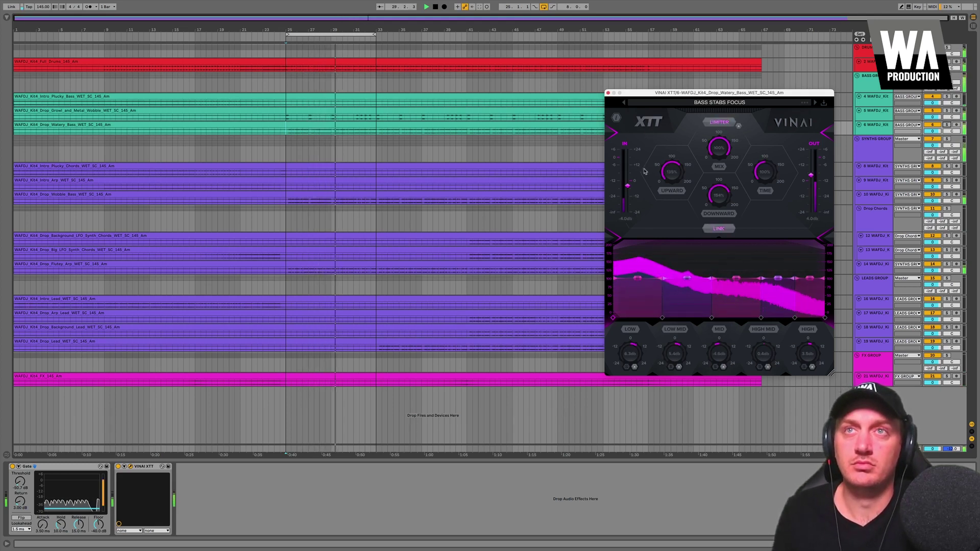
Raise the input and lower the output level in the Watery Bass's XTT, and lower its low, mid, high mid and high band thresholds.
drag(811, 175, 809, 187)
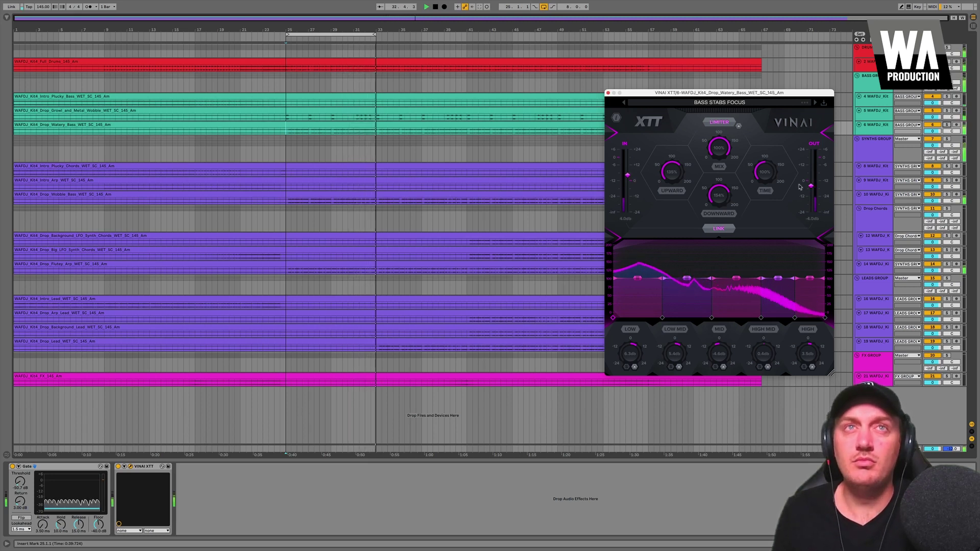
key(space)
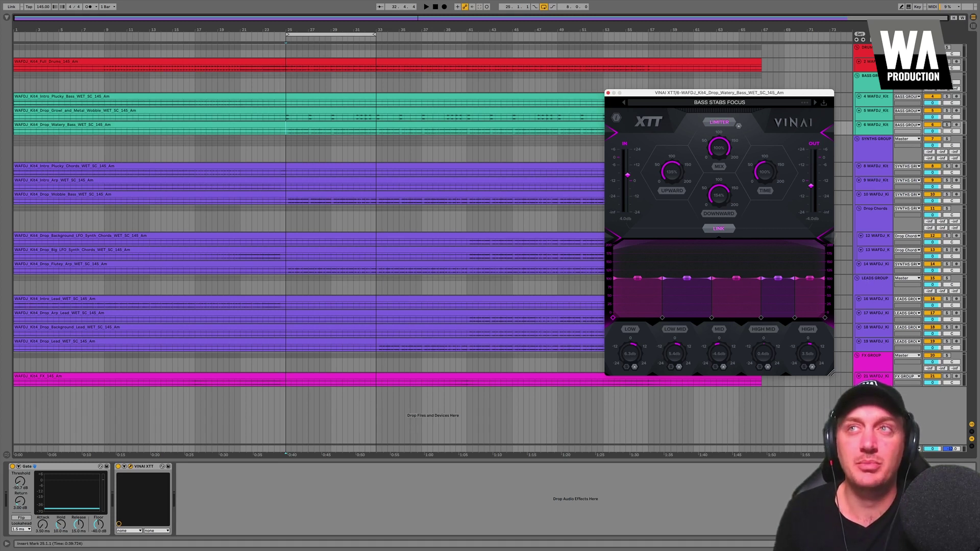
key(space)
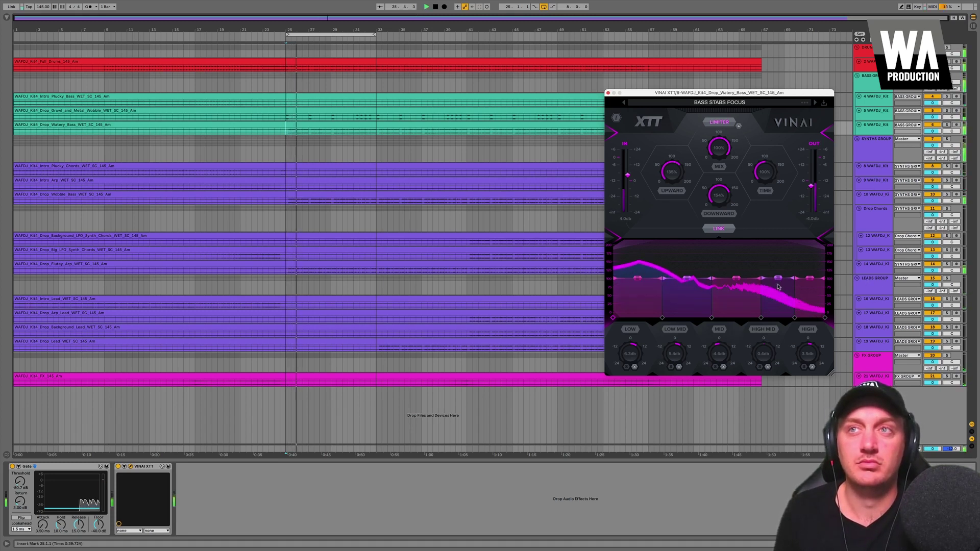
drag(778, 279, 812, 300)
drag(736, 278, 782, 297)
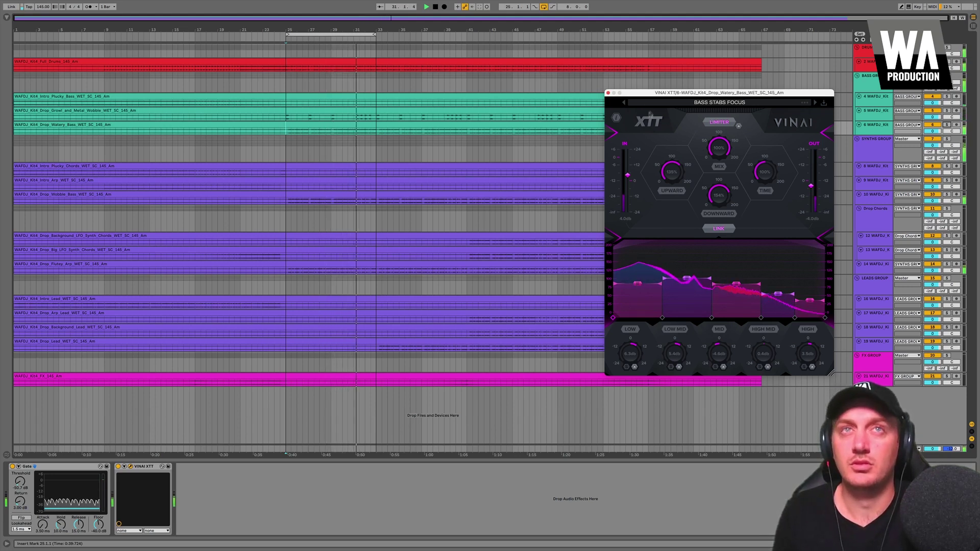
Compare the Watery Bass in the full mix with XTT off and on, and stop playback.
click(648, 123)
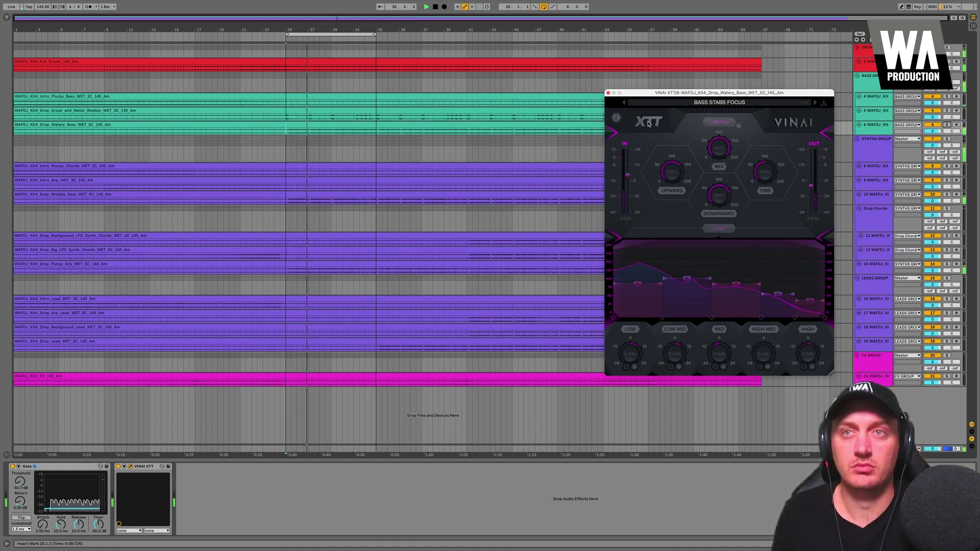
click(648, 123)
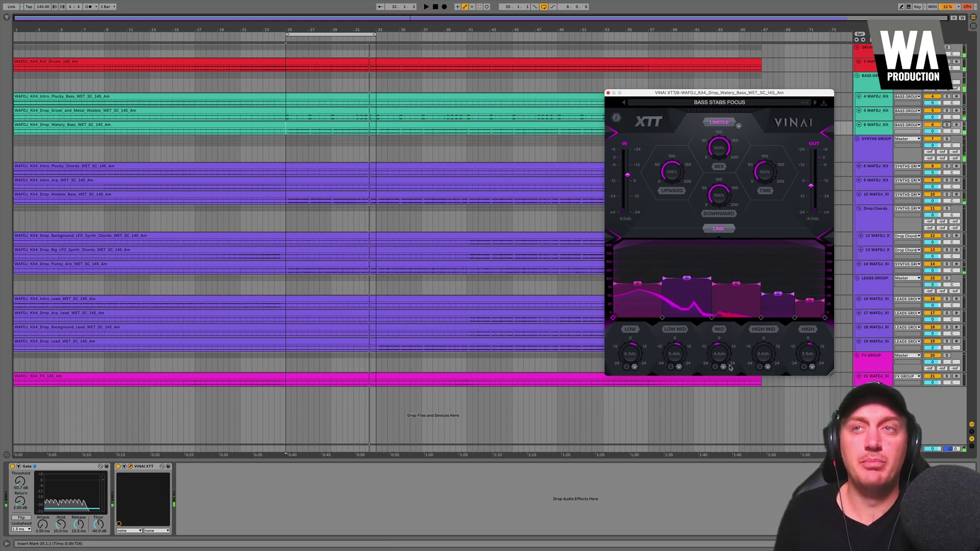
key(space)
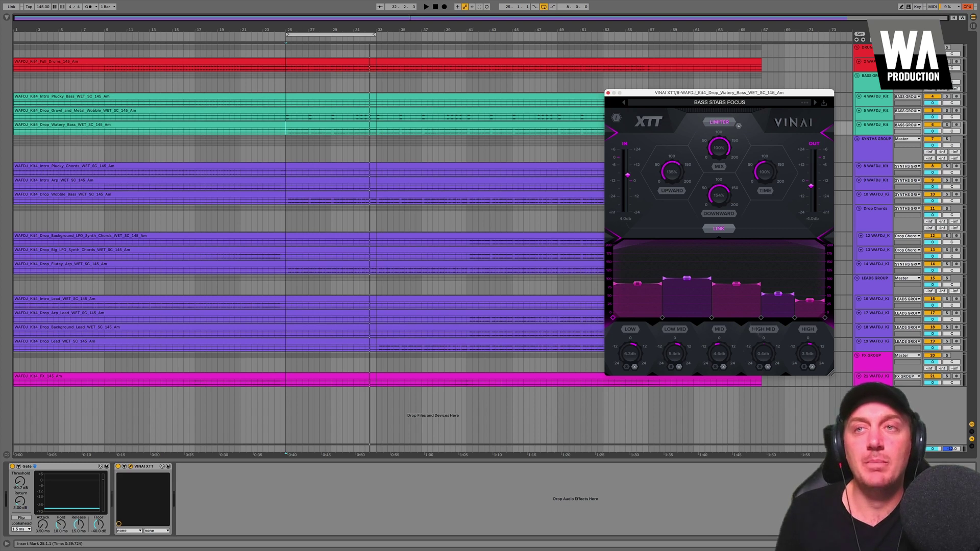
Set the M/S tilt of the high mid and high bands to 100% in the Watery Bass's XTT while the mix plays.
click(768, 367)
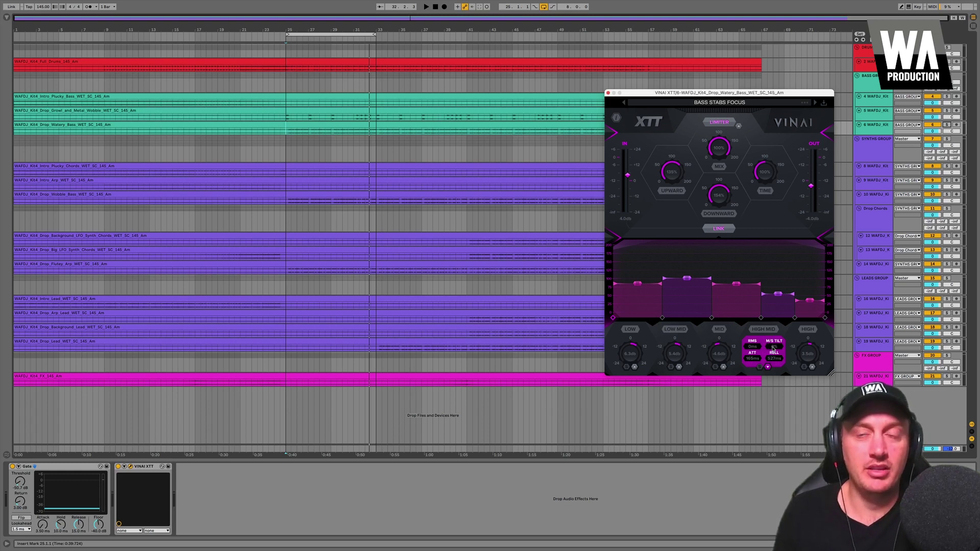
key(space)
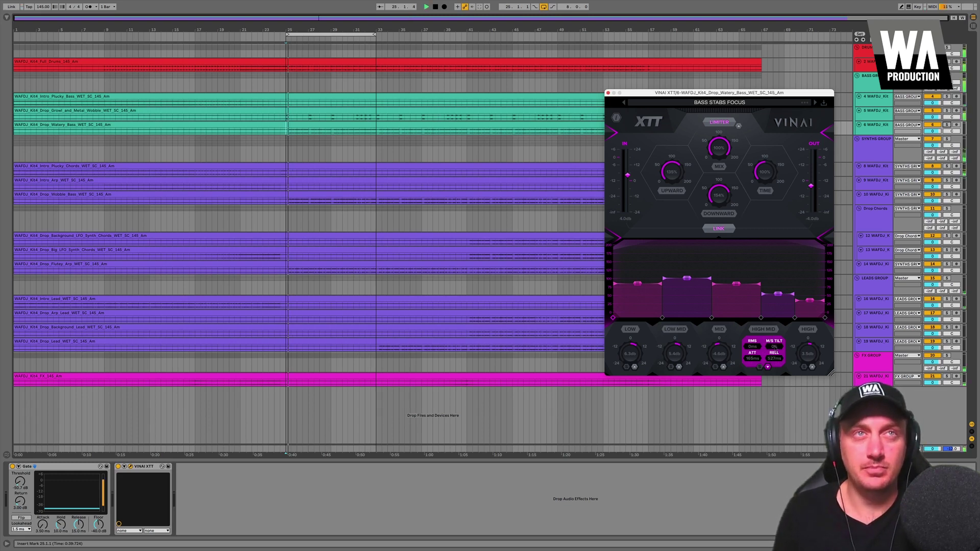
drag(774, 349, 774, 301)
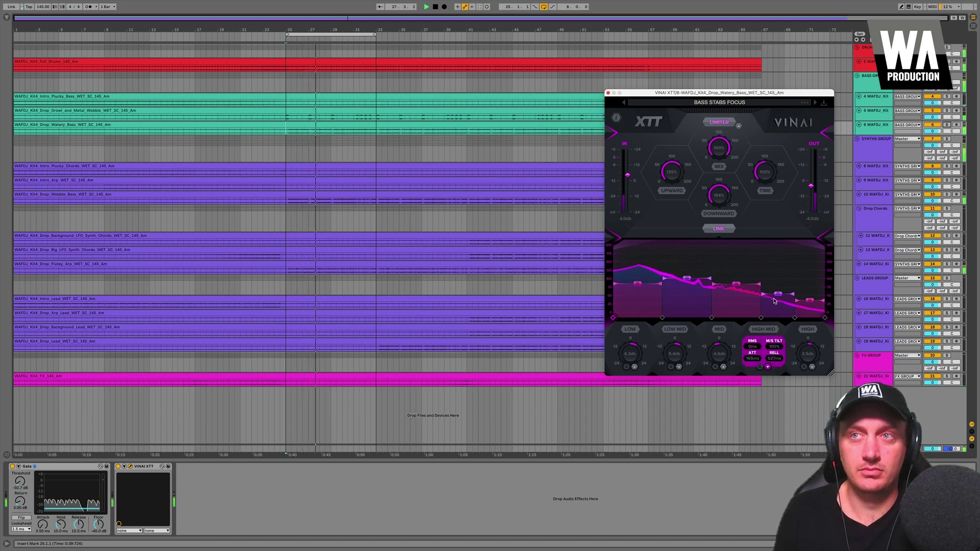
click(811, 367)
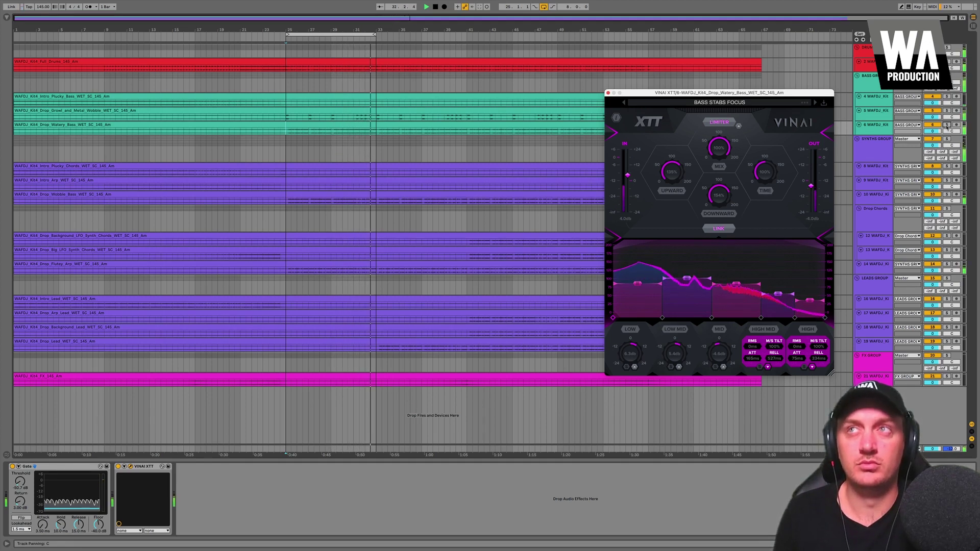
Solo the Watery Bass track and compare its sound with XTT off and on, restarting playback from bar 25.
click(946, 125)
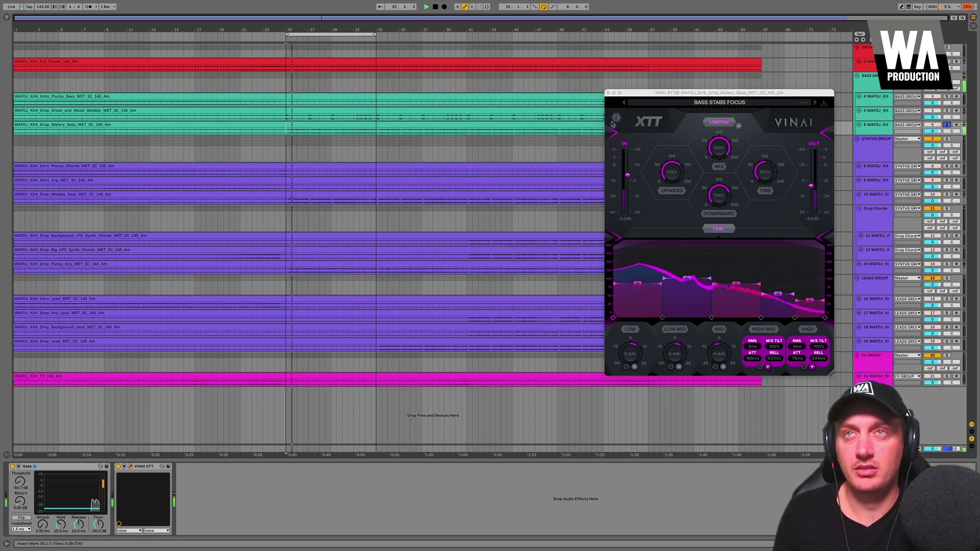
click(639, 120)
click(639, 120)
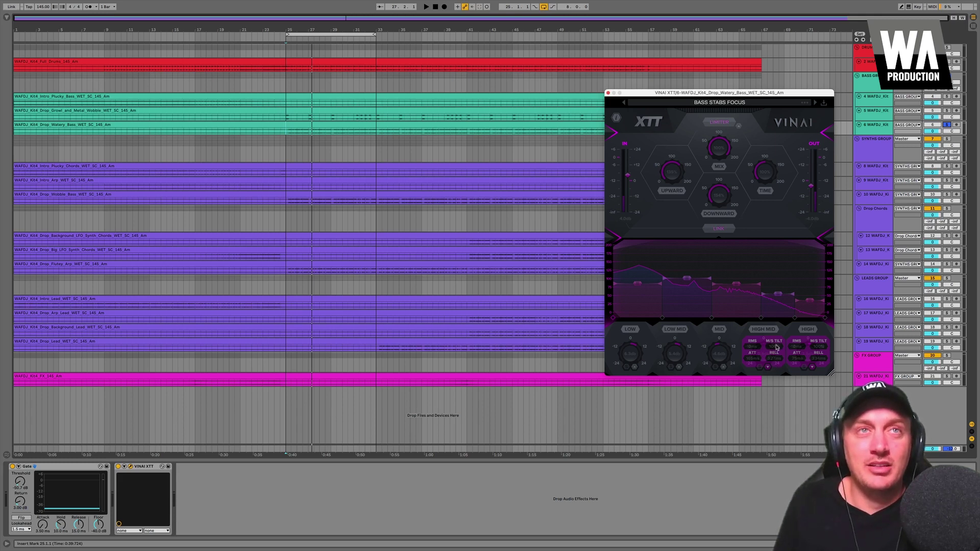
key(space)
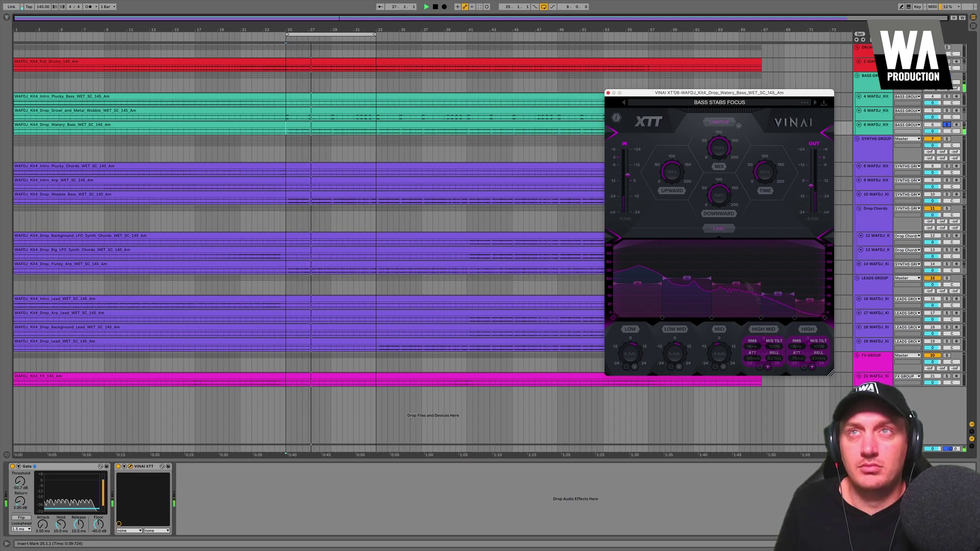
key(space)
key(space)
click(654, 123)
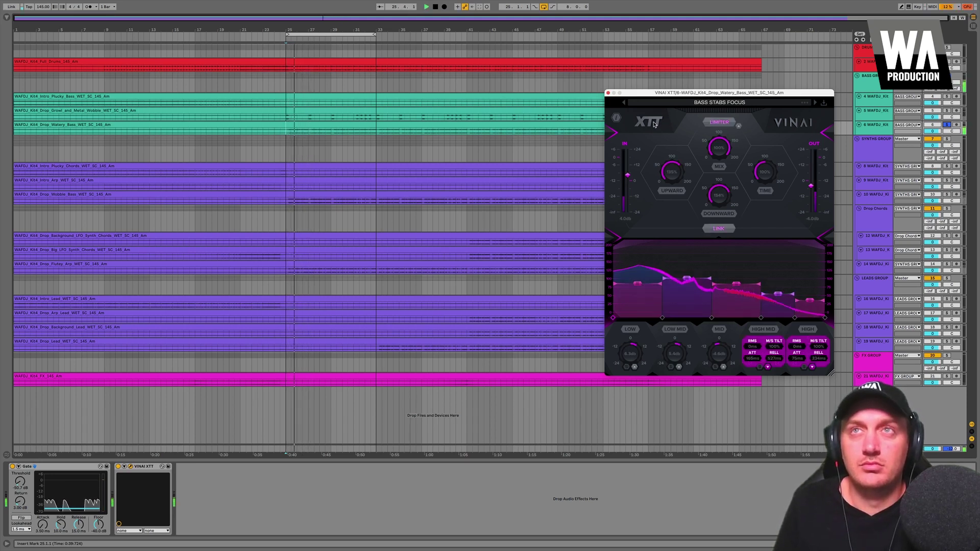
Reduce the high mid and high bands' M/S tilt in the Watery Bass's XTT, check it against the bypassed sound, and stop playback.
mouse_move(774, 346)
mouse_down()
mouse_move(774, 365)
mouse_move(813, 351)
mouse_move(814, 364)
mouse_move(774, 353)
mouse_up()
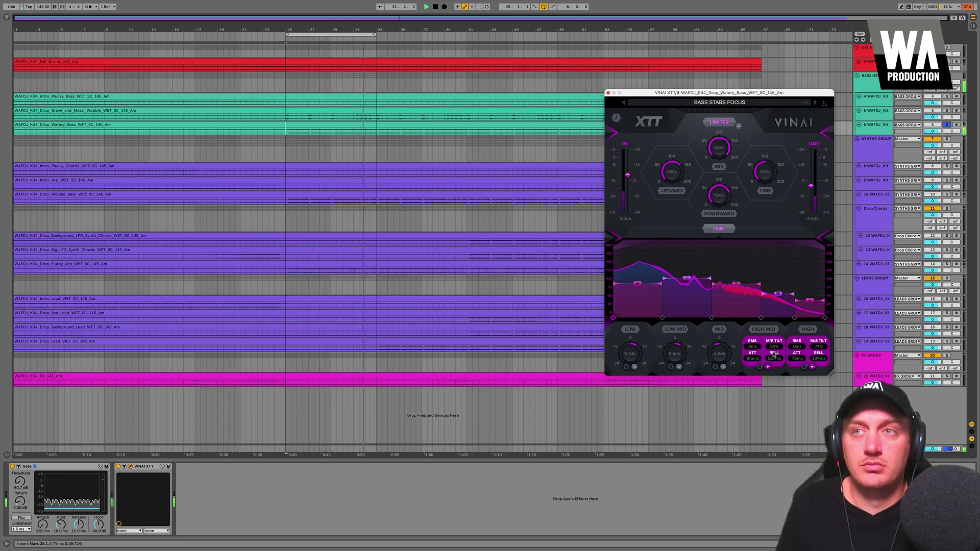
click(642, 120)
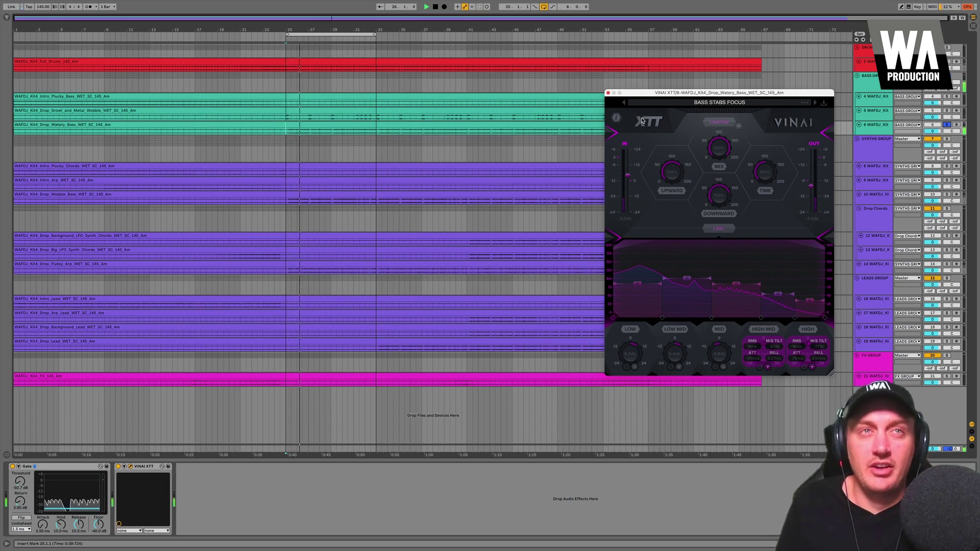
click(642, 120)
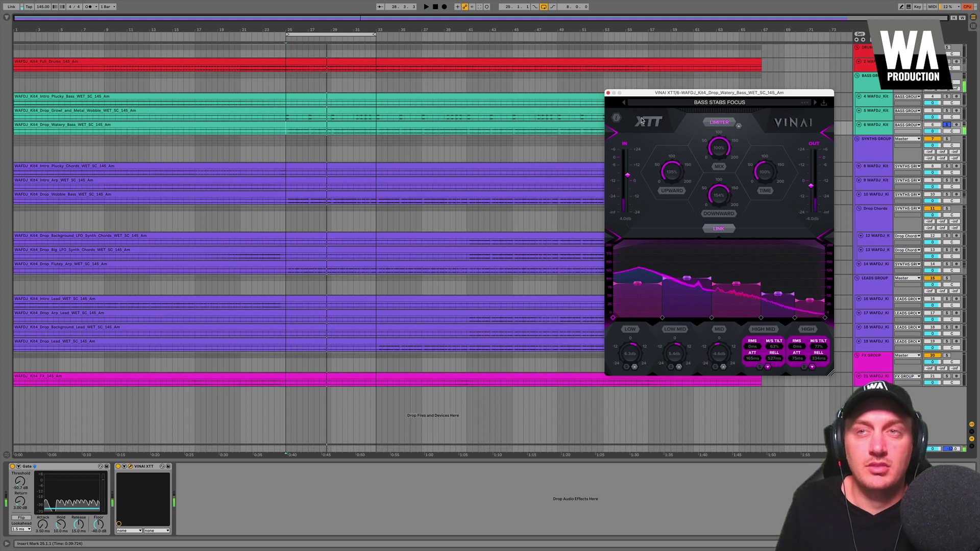
key(space)
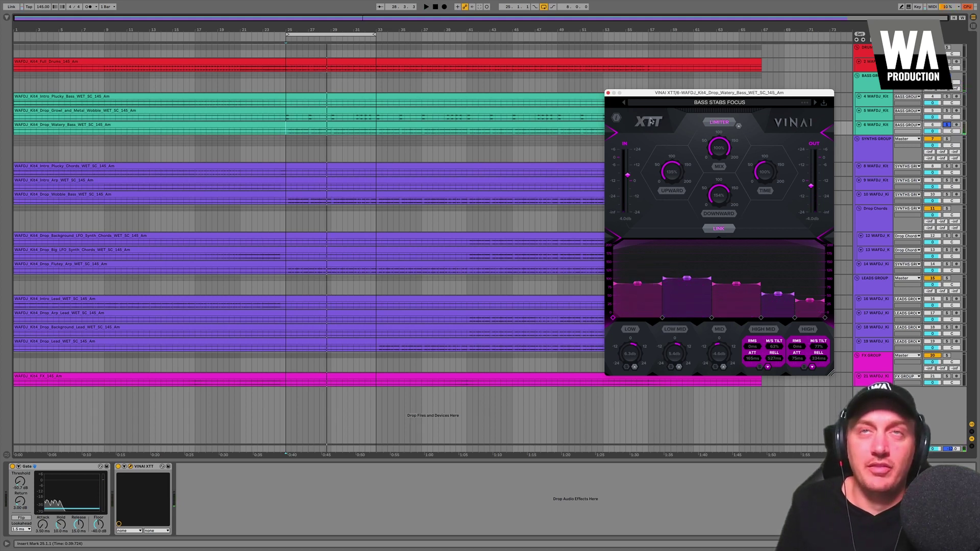
Play the Watery Bass with XTT off and on again, unsoloing it to hear the full mix, and stop playback.
click(650, 121)
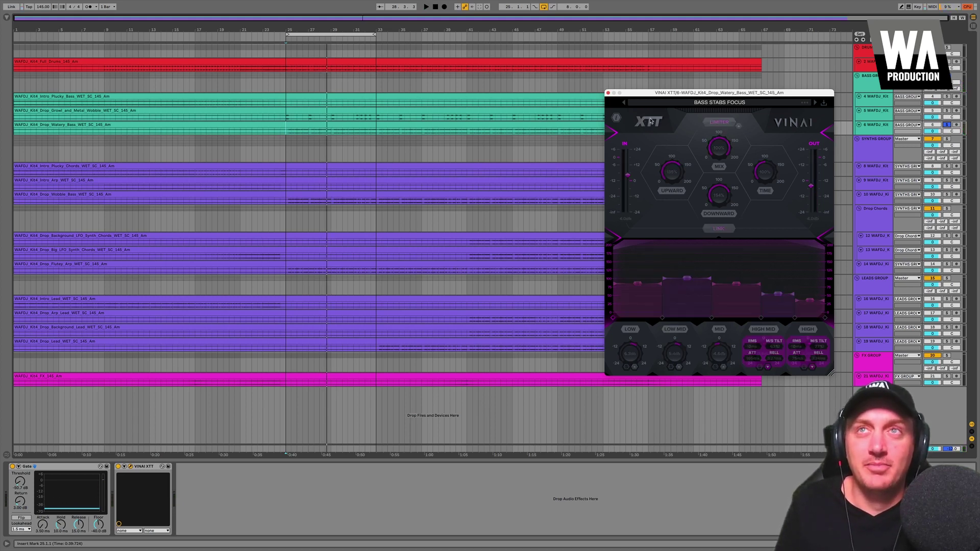
key(space)
click(650, 120)
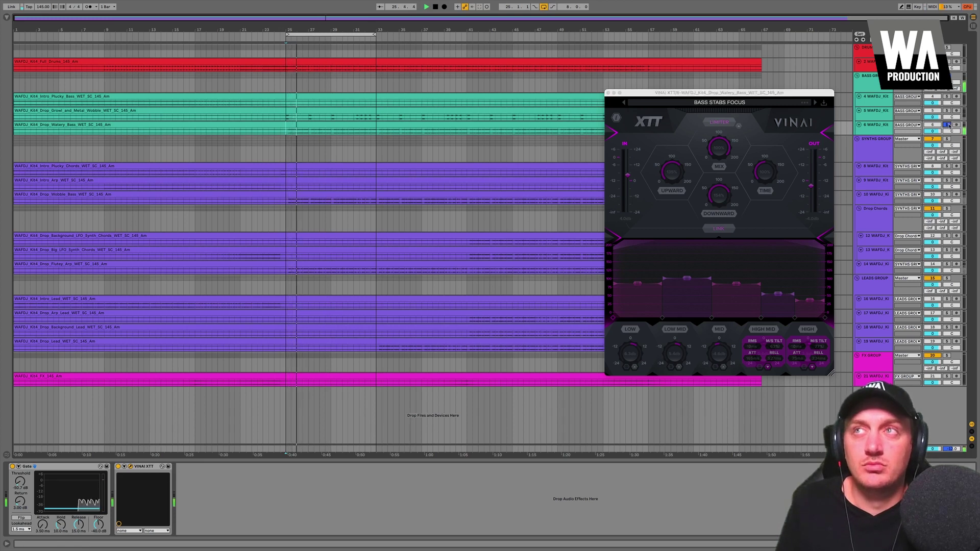
click(649, 124)
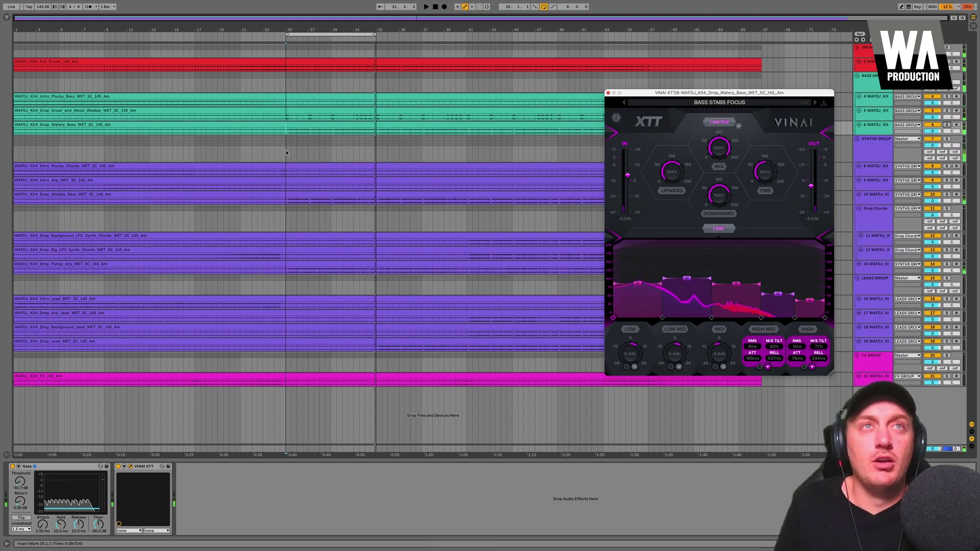
click(345, 176)
key(space)
Open the Intro Plucky Chords track's XTT with the Stack the Layers Compression preset, solo the track, and play it.
click(290, 170)
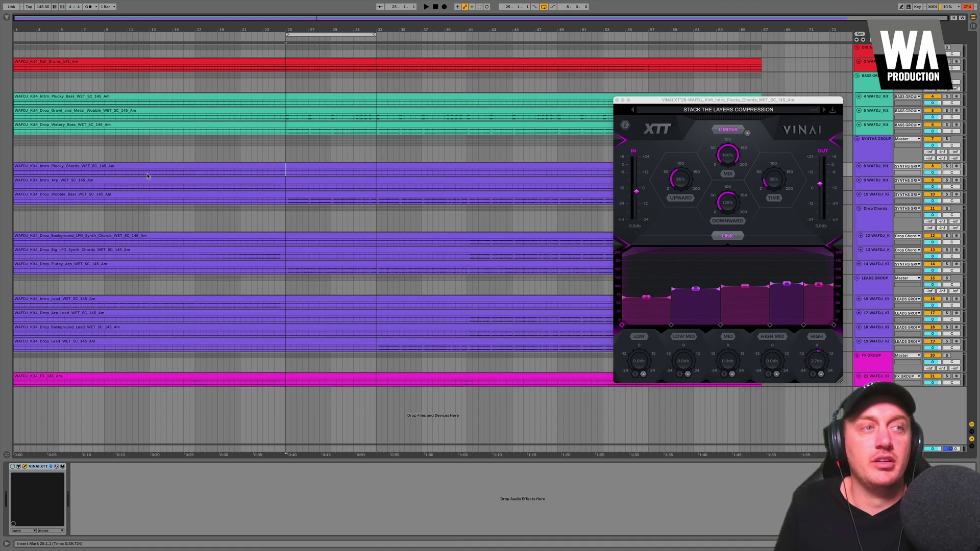
key(space)
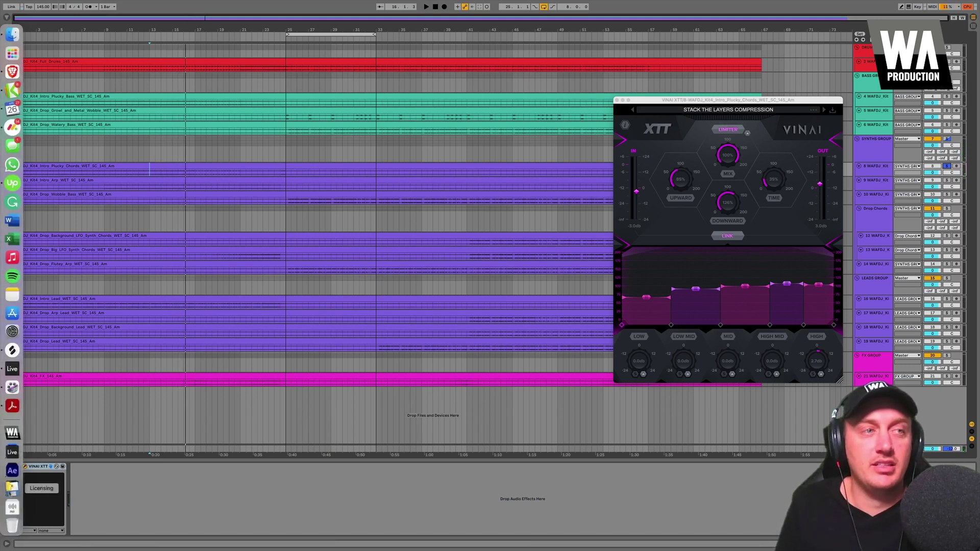
key(space)
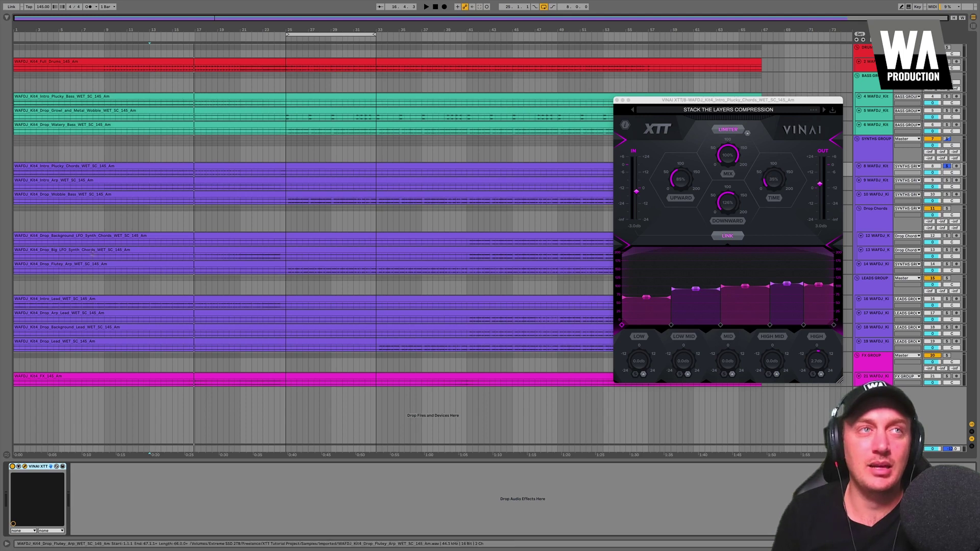
Look through the drop synth chord tracks, return to Intro Plucky Chords, and play the soloed track from bar 9.
click(104, 252)
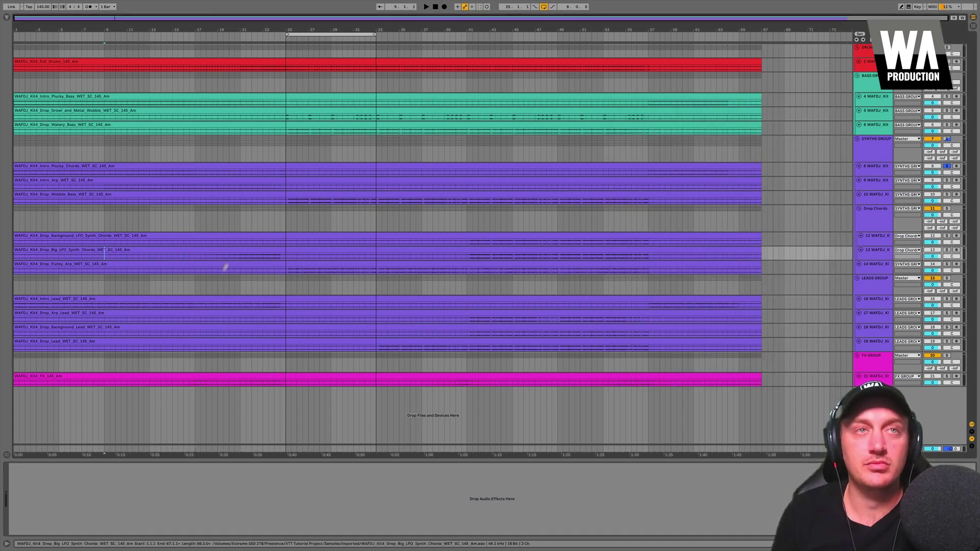
click(102, 244)
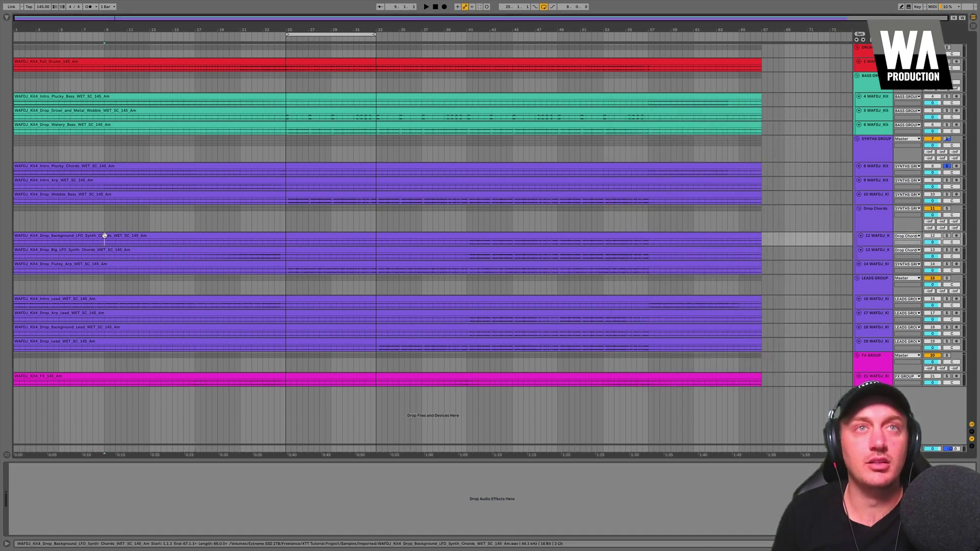
click(875, 217)
click(875, 170)
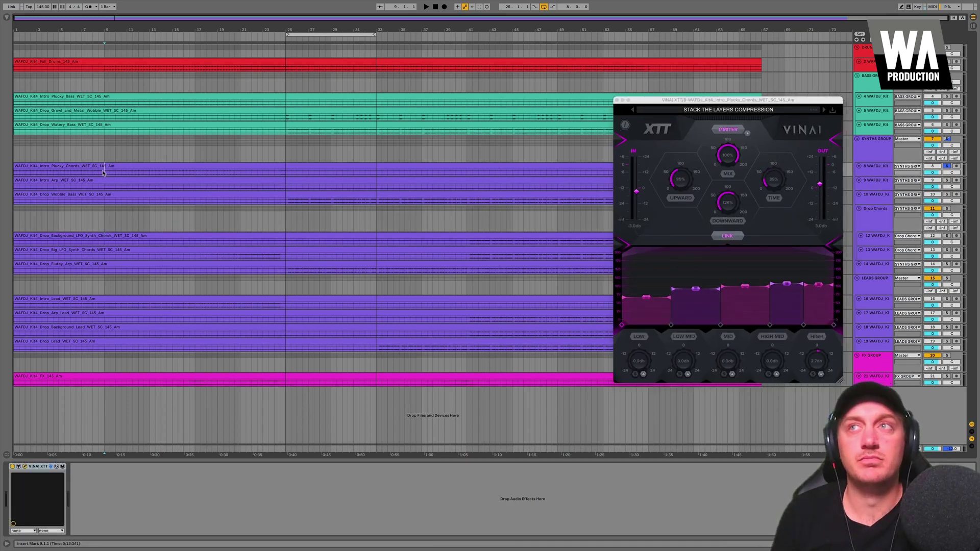
key(space)
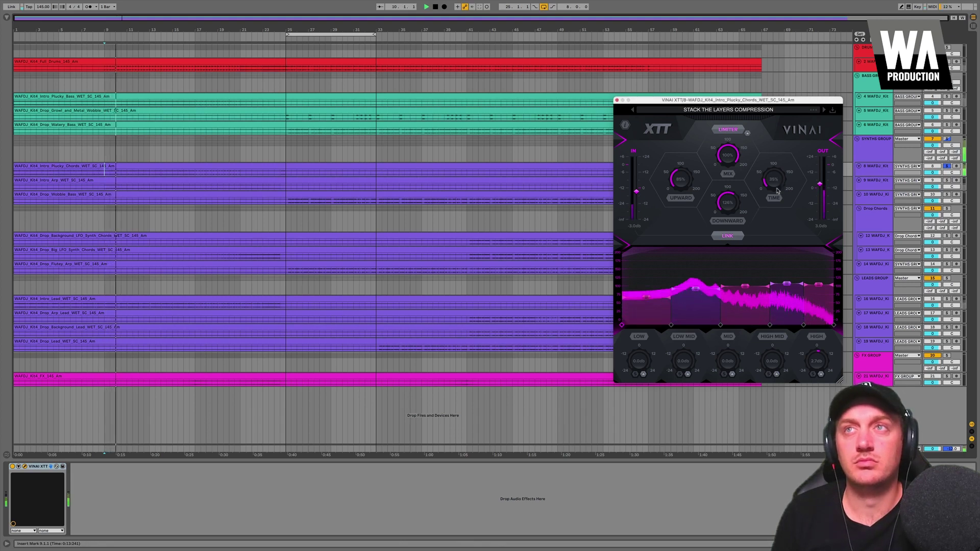
Raise the Time amount slightly in the Plucky Chords' XTT, reveal the high mid and high bands' detailed settings, and stop playback.
mouse_move(773, 181)
mouse_down()
mouse_move(776, 192)
mouse_move(775, 147)
mouse_move(775, 177)
mouse_up()
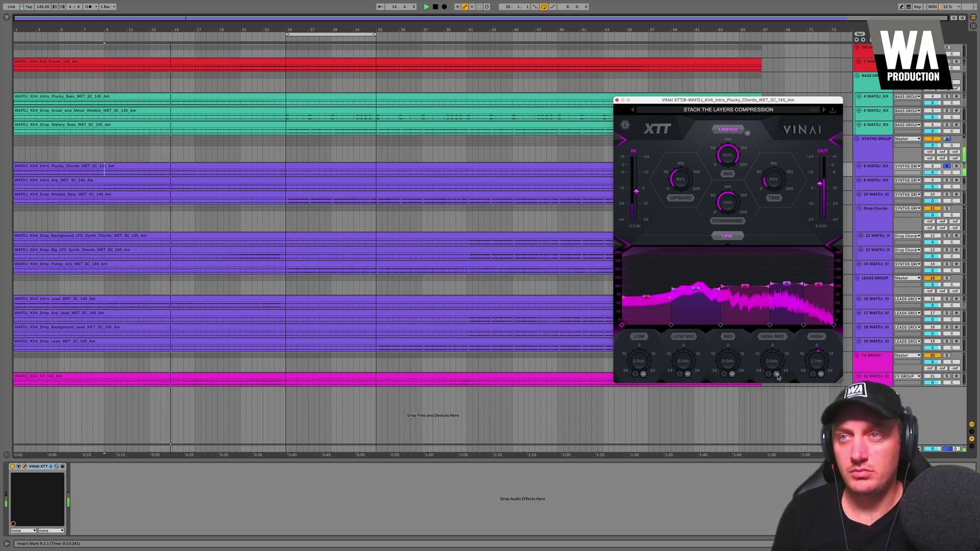
mouse_move(776, 371)
drag(775, 371, 802, 375)
mouse_move(808, 368)
key(space)
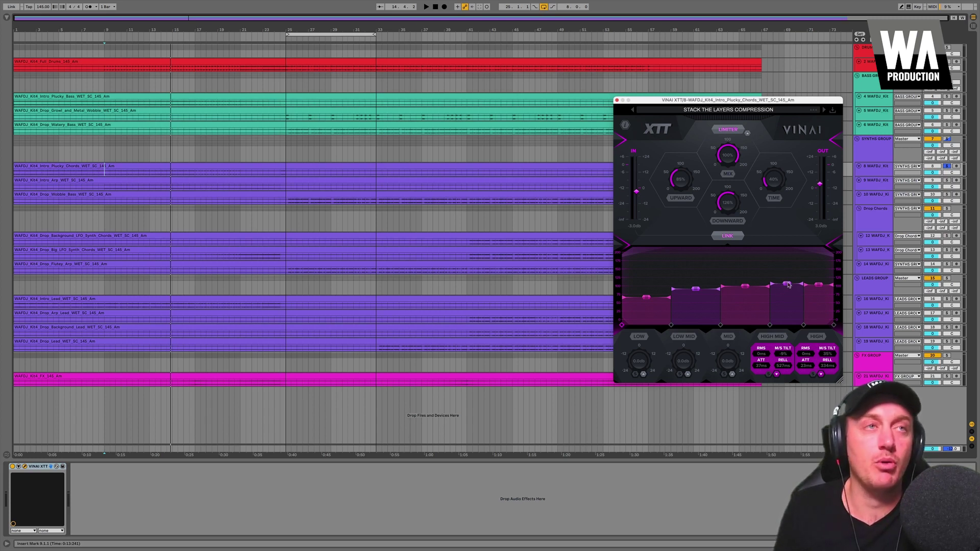
Unsolo the Intro Plucky Chords and play the full mix from bar 9 with their XTT off and on.
key(space)
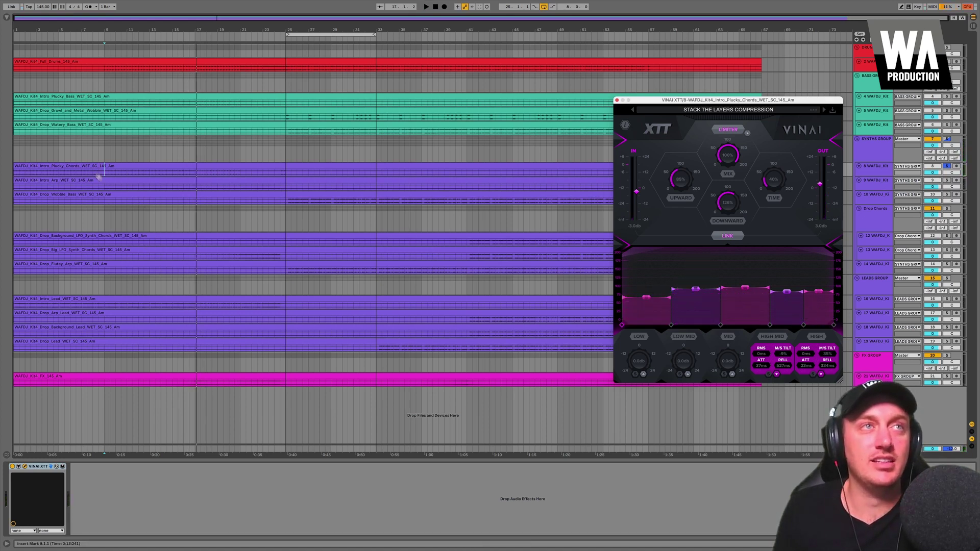
click(947, 166)
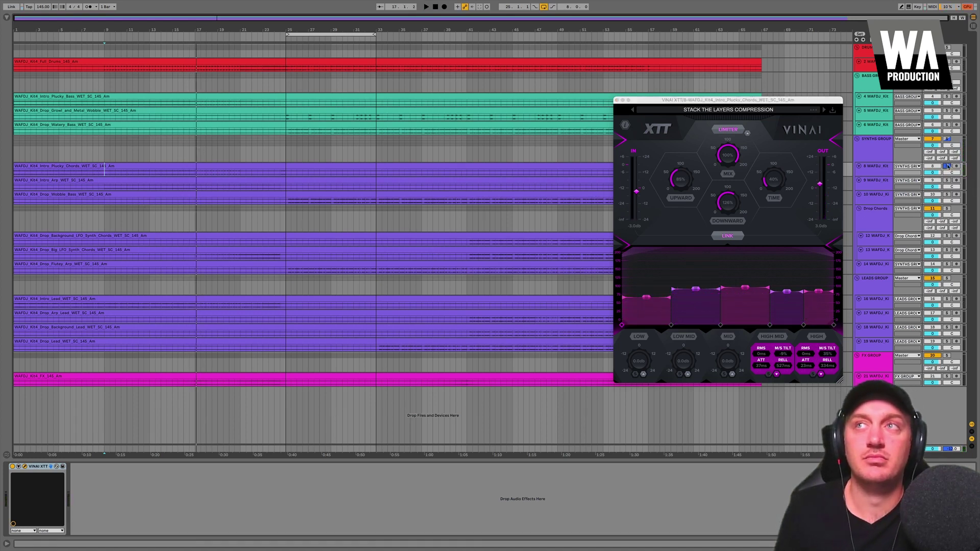
key(space)
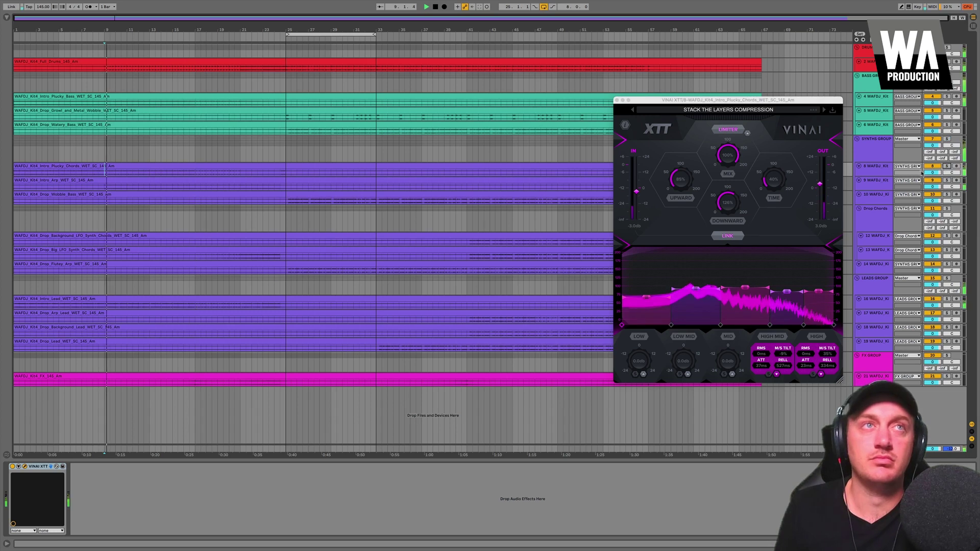
click(654, 131)
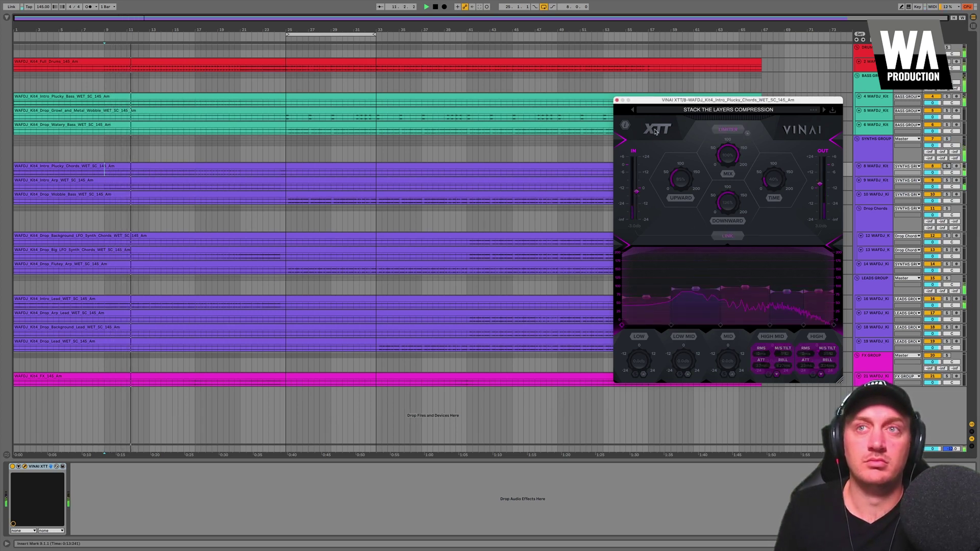
click(655, 130)
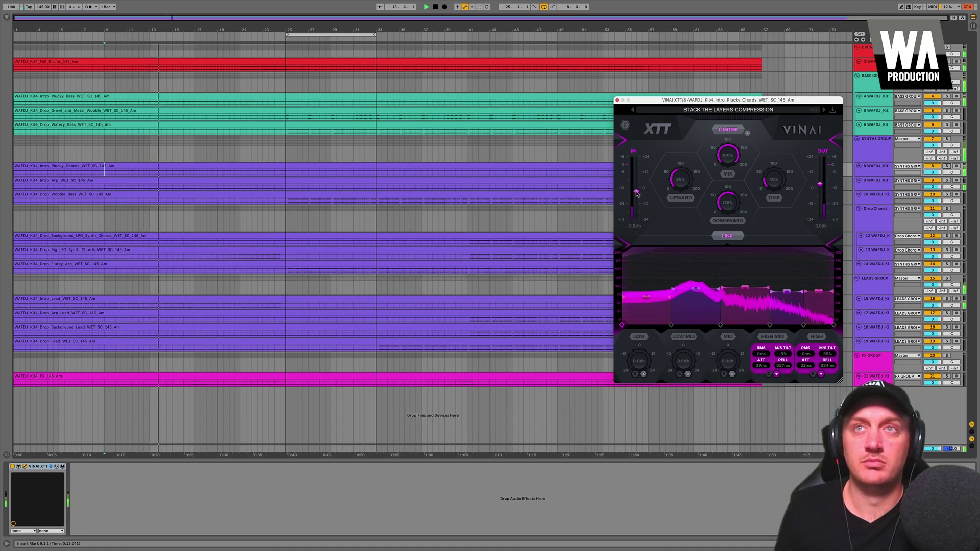
Raise the input gain in the Plucky Chords' XTT, hide the high mid and high bands' detailed settings, and compare XTT off and on.
drag(637, 192, 637, 187)
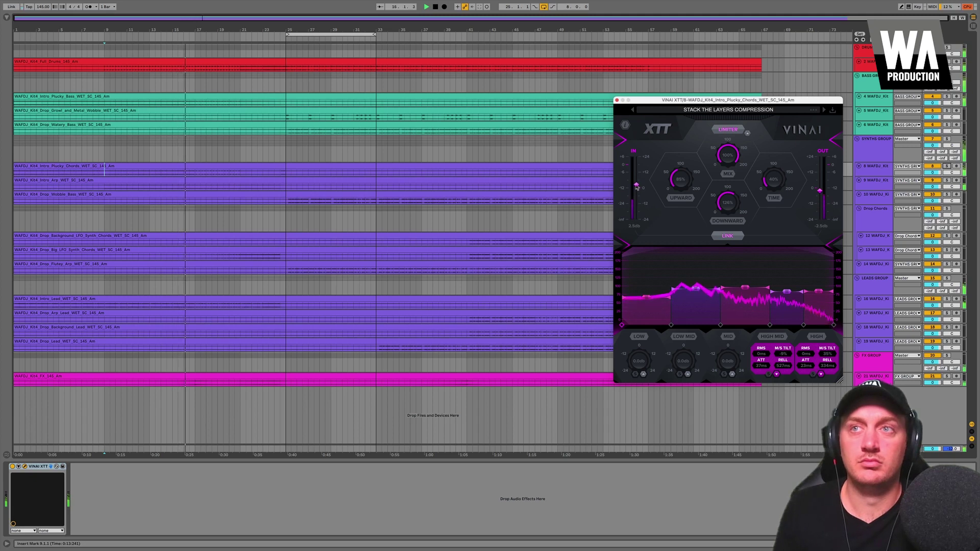
click(776, 374)
click(820, 374)
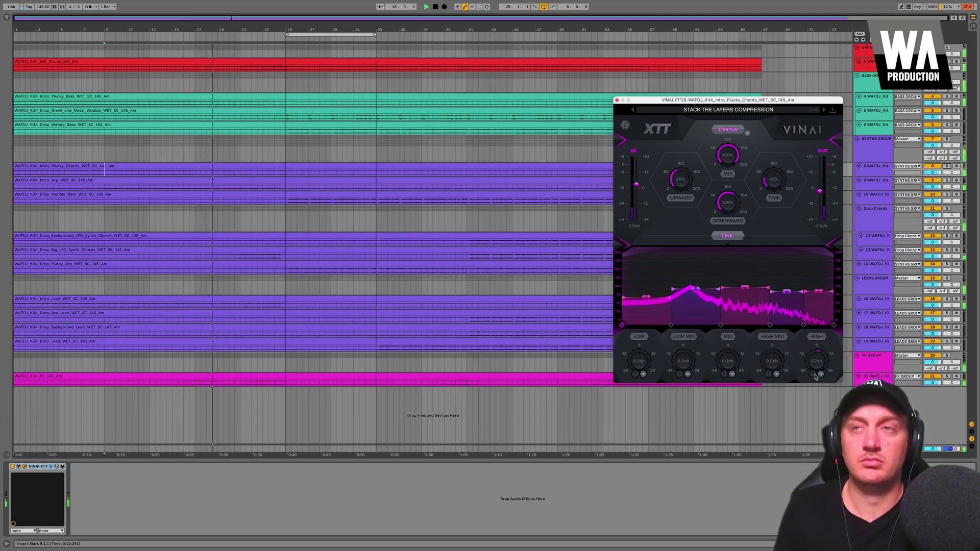
click(659, 130)
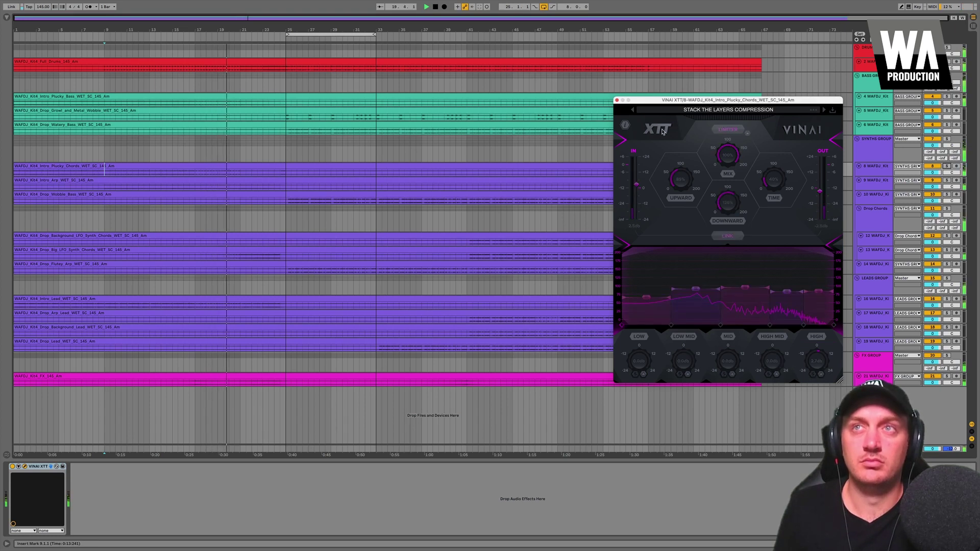
click(659, 129)
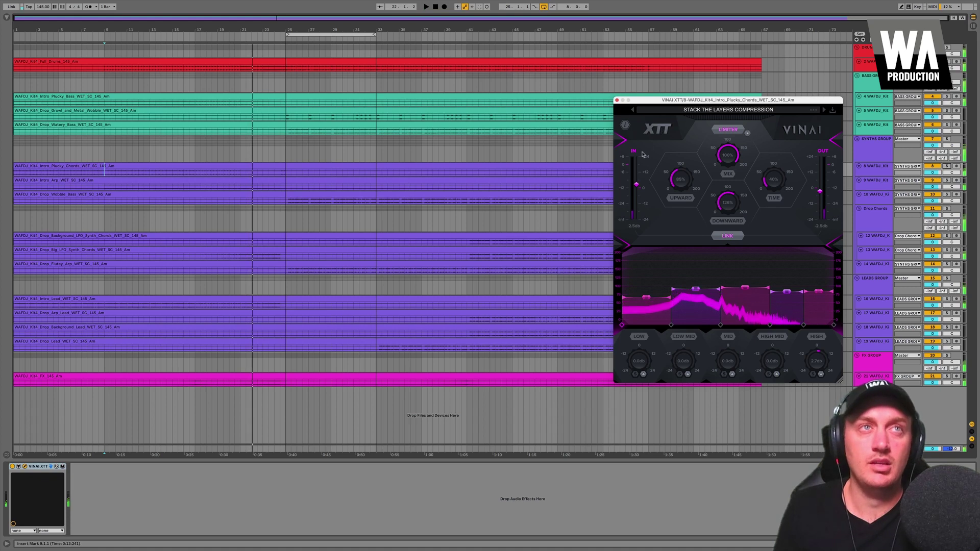
Select the Intro Arp track at bar 9, solo it, and play it without and with its Melodic Synth Enhancer XTT.
click(105, 188)
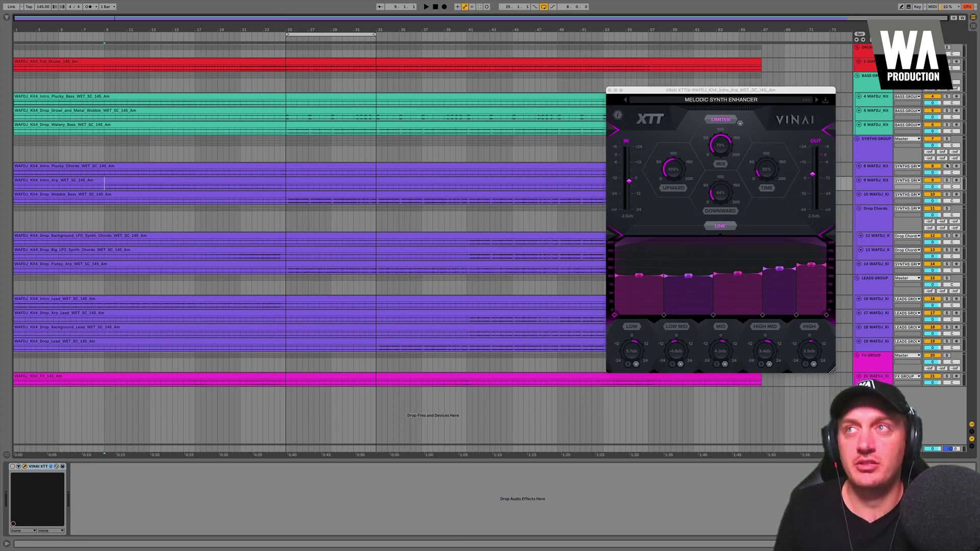
click(946, 166)
key(space)
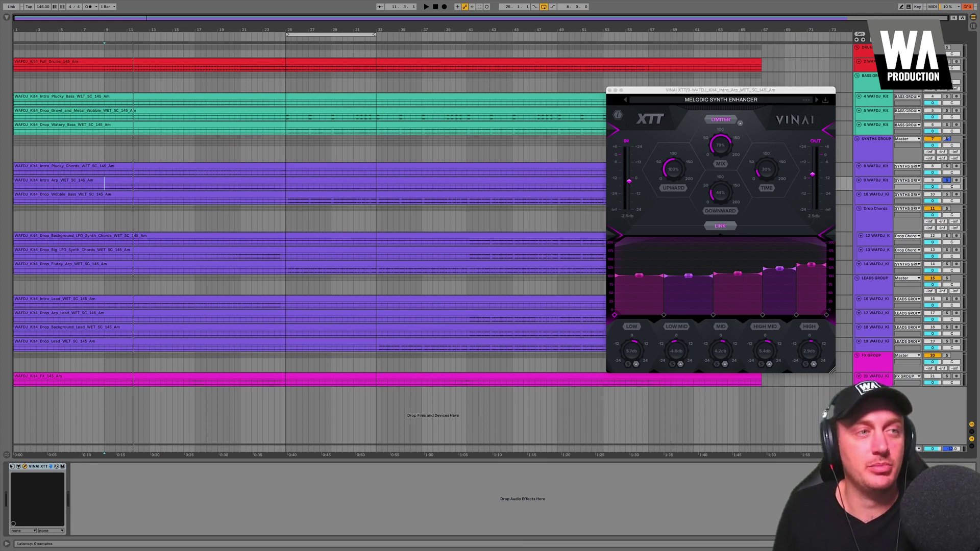
key(space)
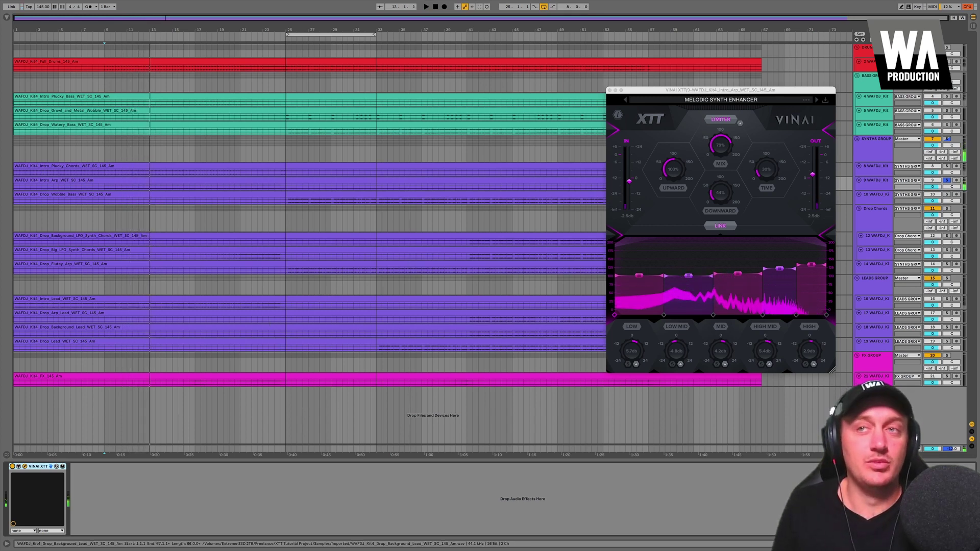
Replay the soloed Intro Arp from bar 9 with XTT bypassed in the plugin and then re-enabled.
key(space)
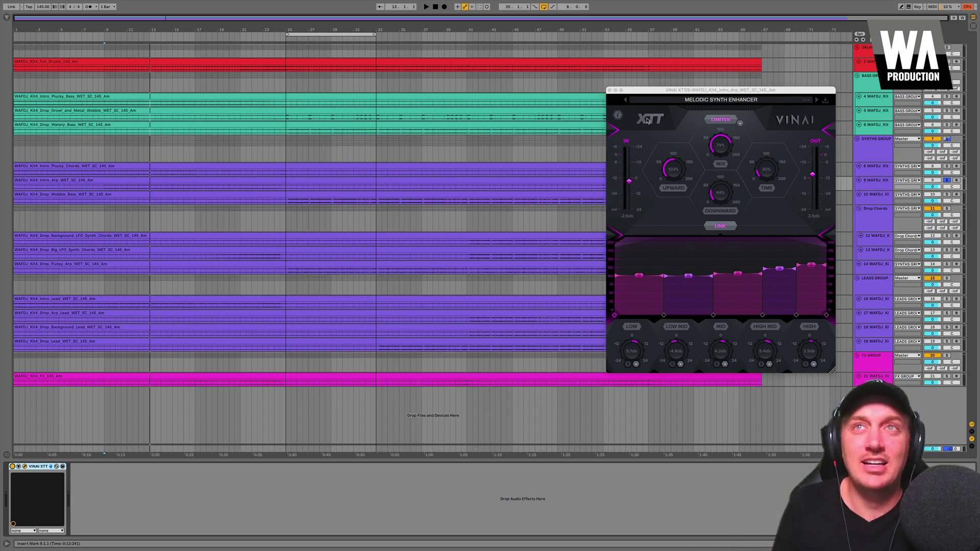
click(649, 119)
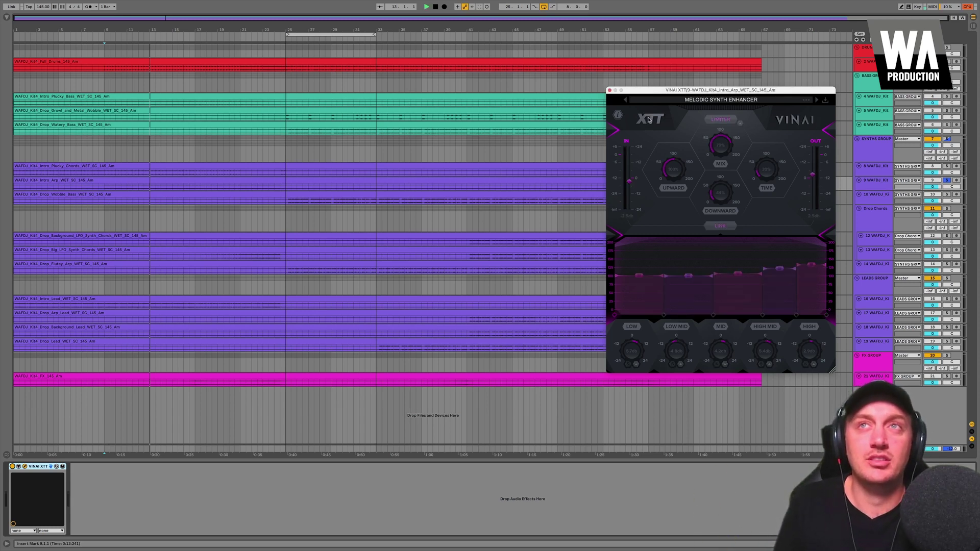
key(space)
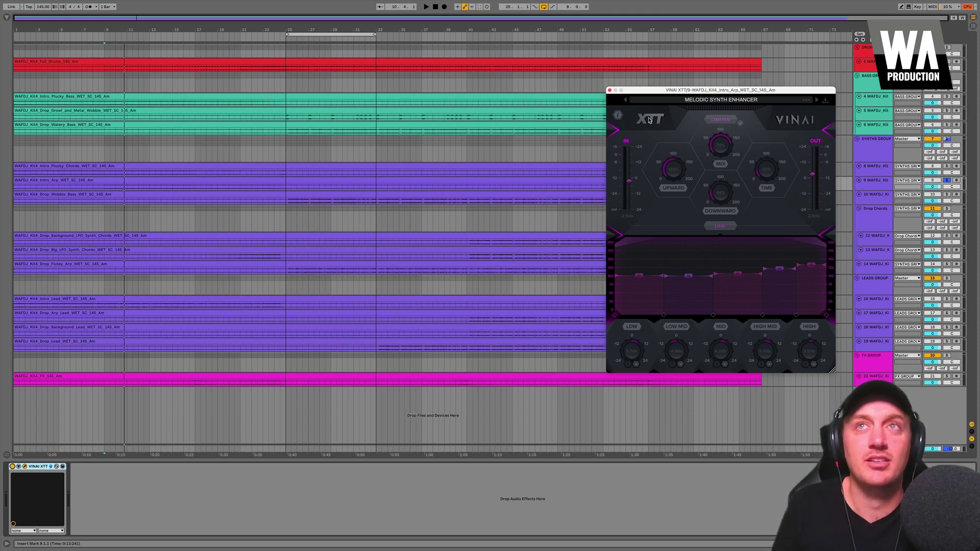
key(space)
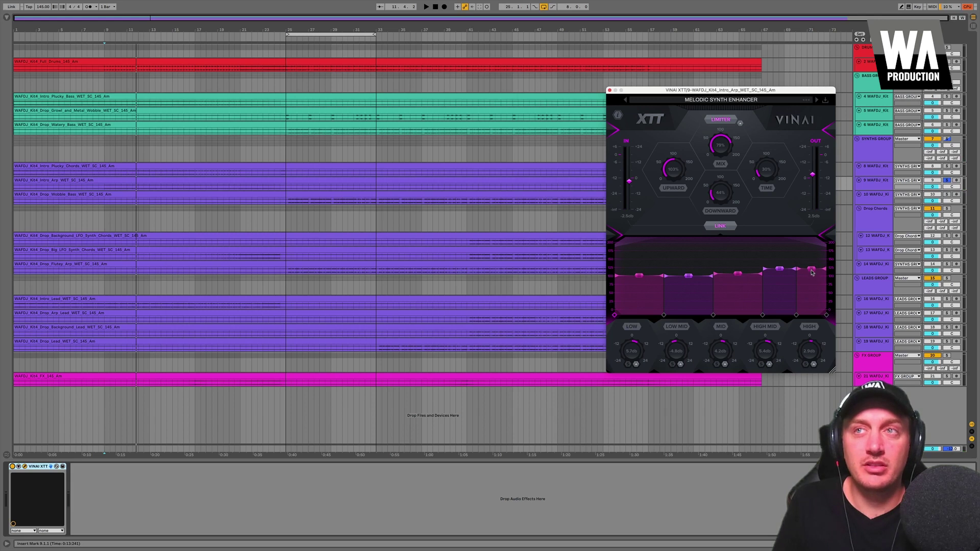
Lower the high and high mid band thresholds in the Arp's XTT during playback, and unsolo the track to compare in the mix.
key(space)
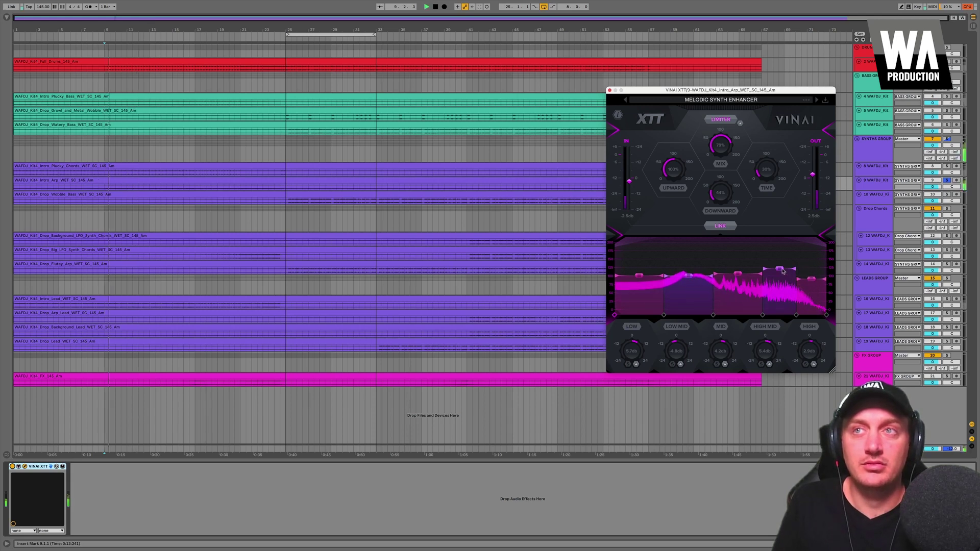
drag(779, 269, 779, 274)
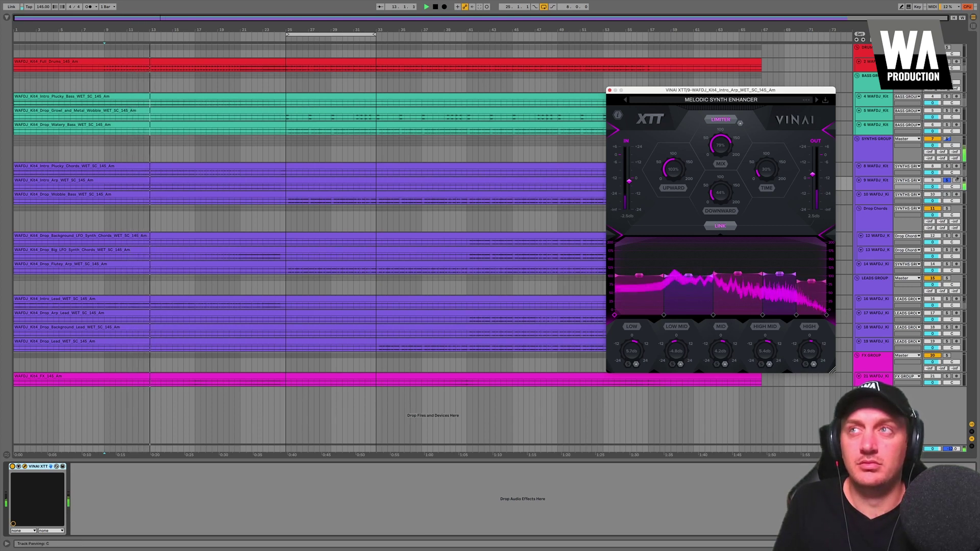
click(947, 181)
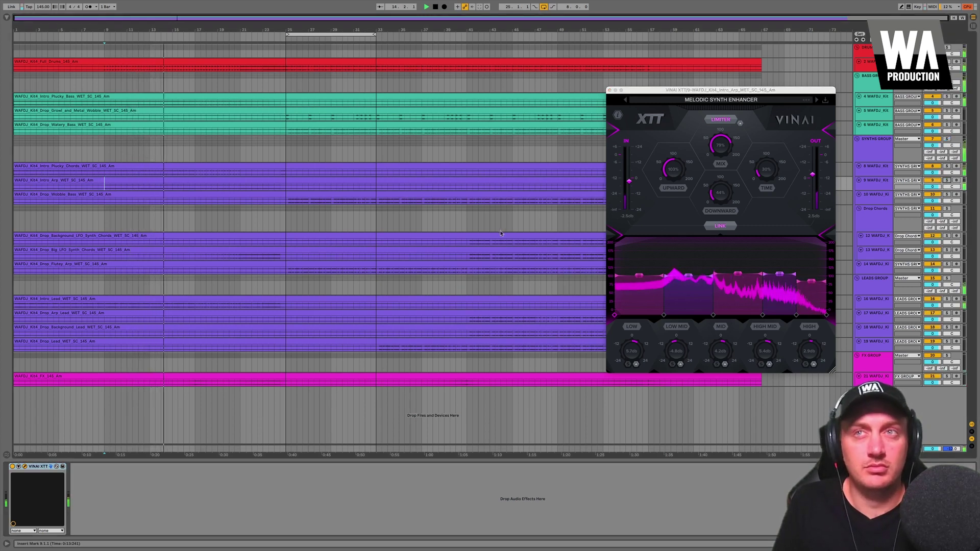
click(645, 121)
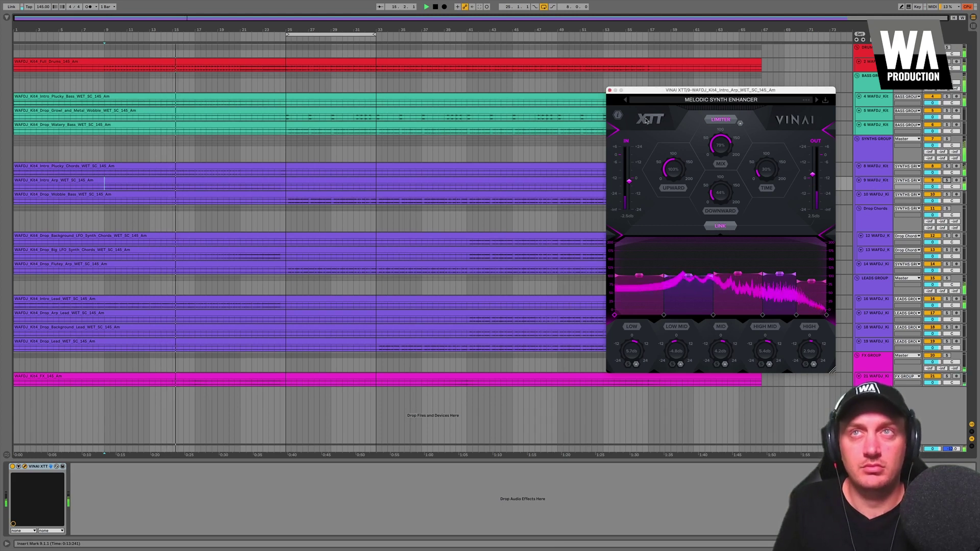
Raise the input gain in the Intro Arp's XTT, and replay the mix from bar 9 with XTT off and on.
drag(629, 182, 629, 175)
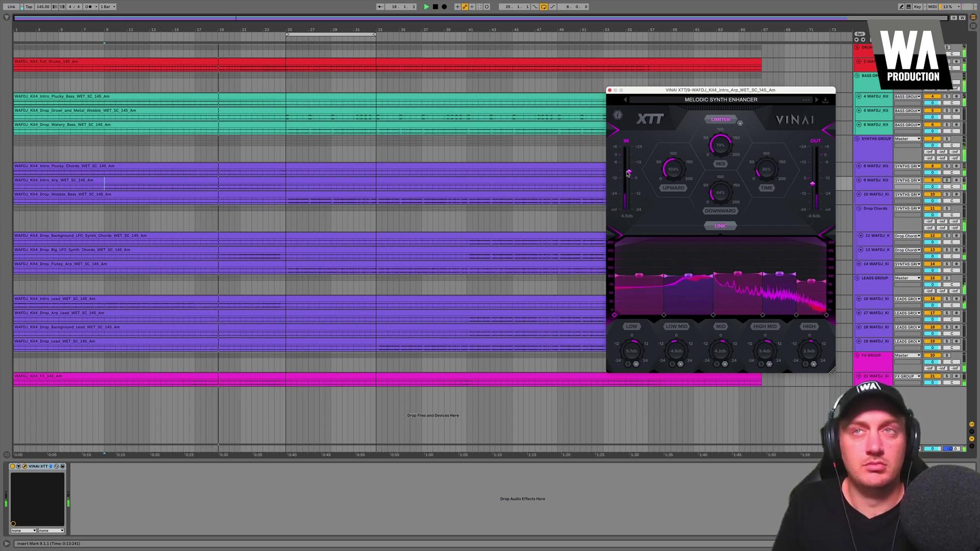
key(space)
key(space)
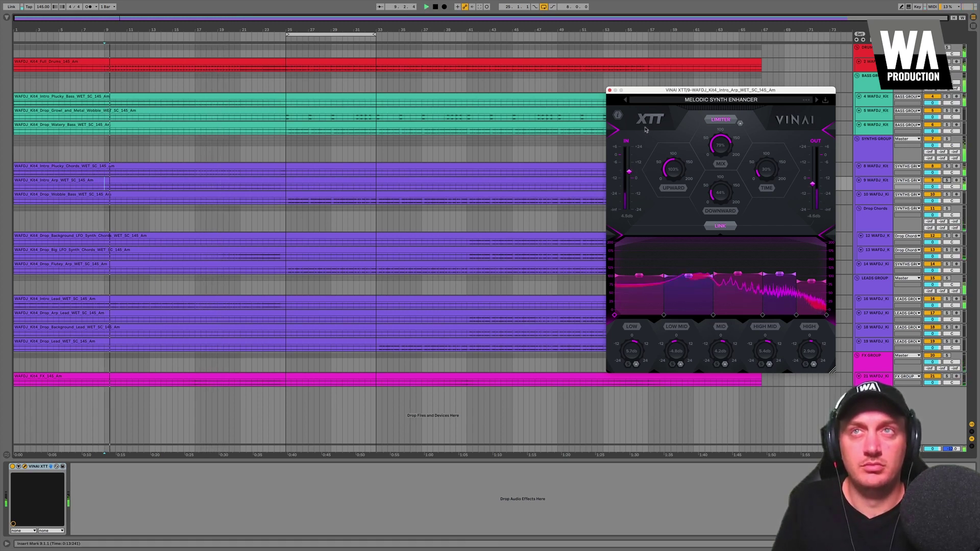
click(648, 122)
click(648, 121)
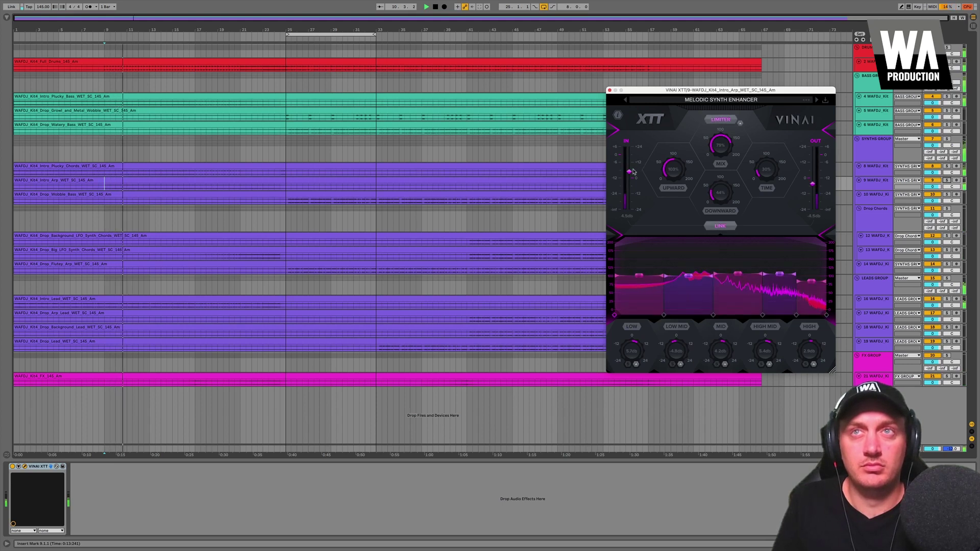
Fine-tune the Arp XTT's input gain, unlink input and output, and lower the output level slightly.
drag(629, 171, 631, 166)
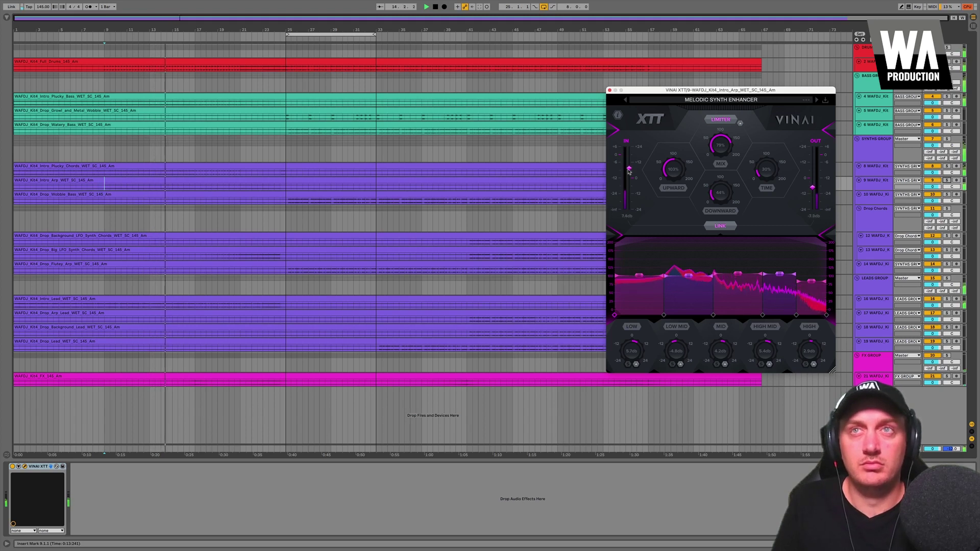
drag(631, 165, 629, 175)
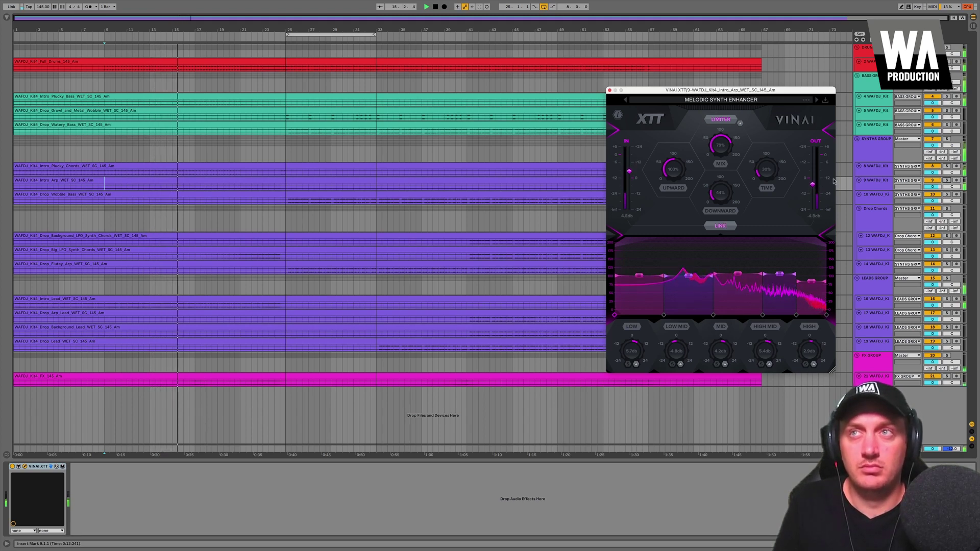
click(719, 225)
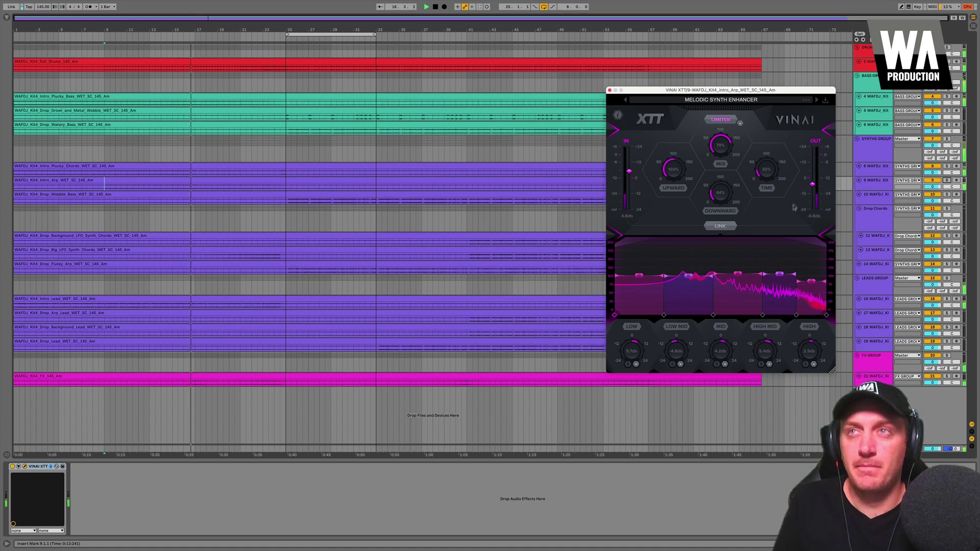
drag(813, 188, 813, 192)
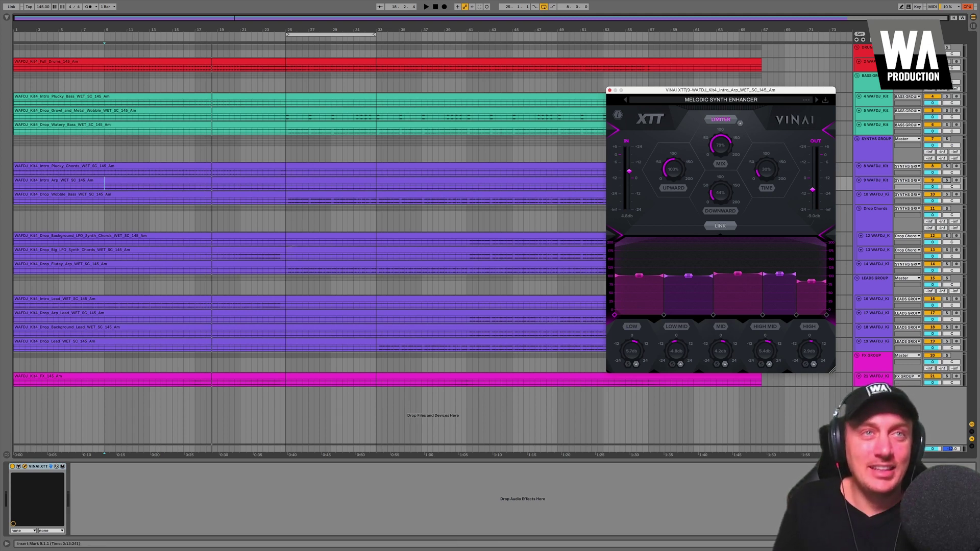
key(space)
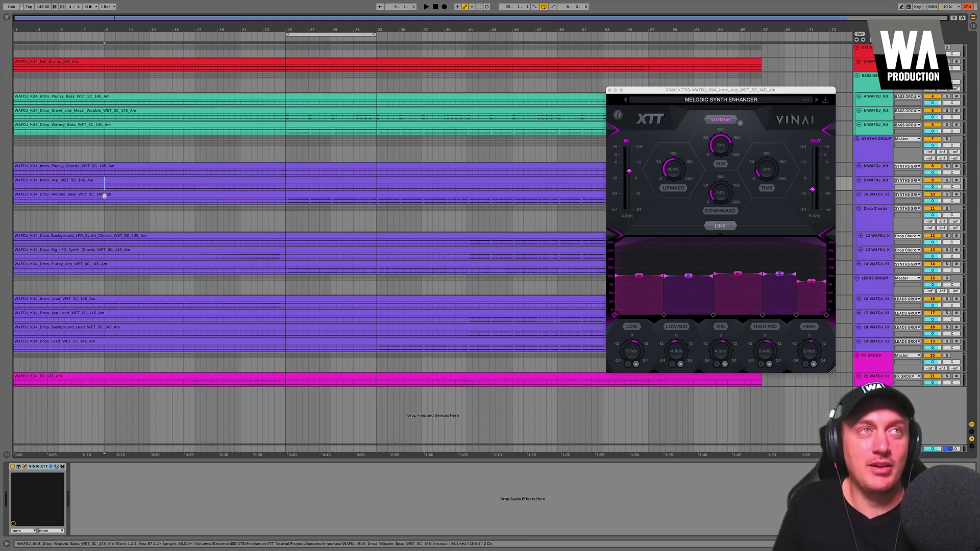
Play the Intro Arp from bar 9, switching its solo on and off to compare it alone and in the mix.
click(946, 180)
key(space)
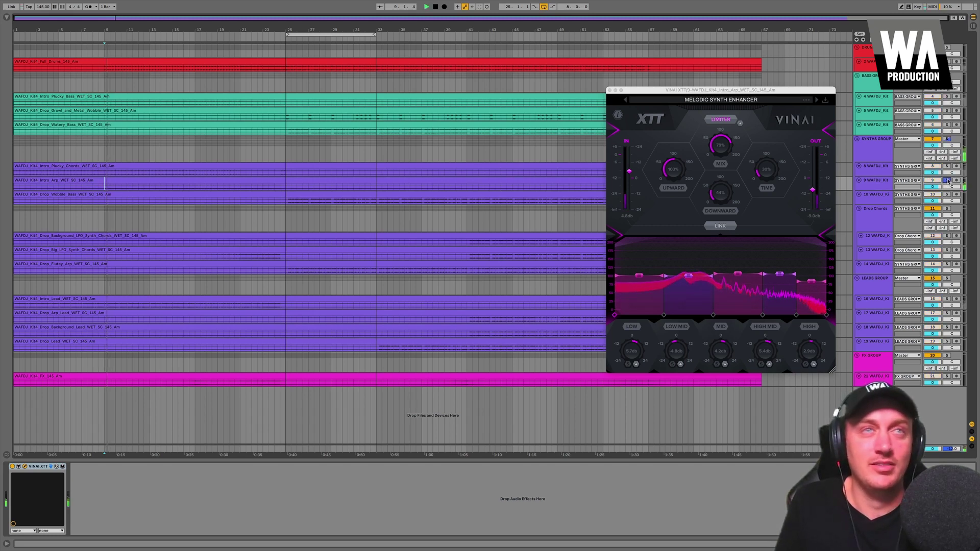
click(946, 181)
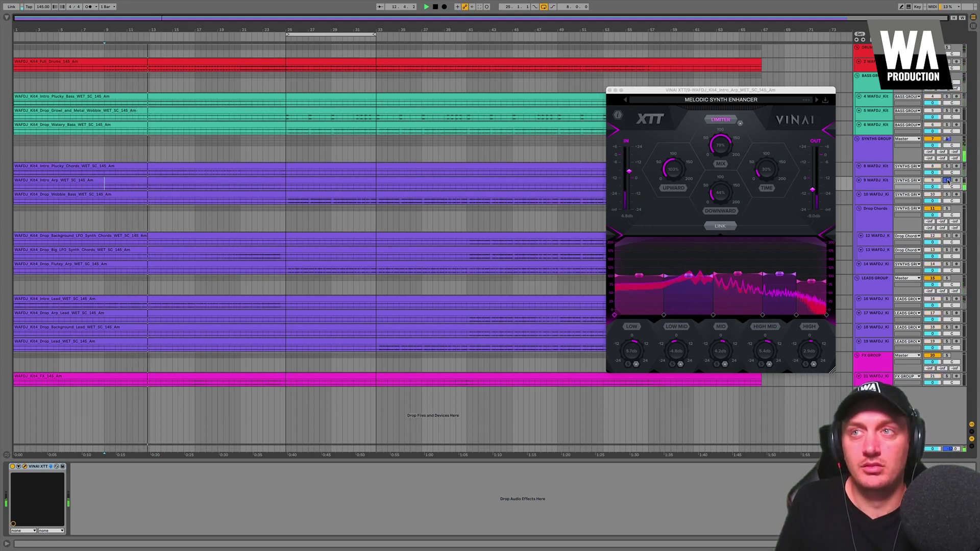
click(947, 180)
click(946, 180)
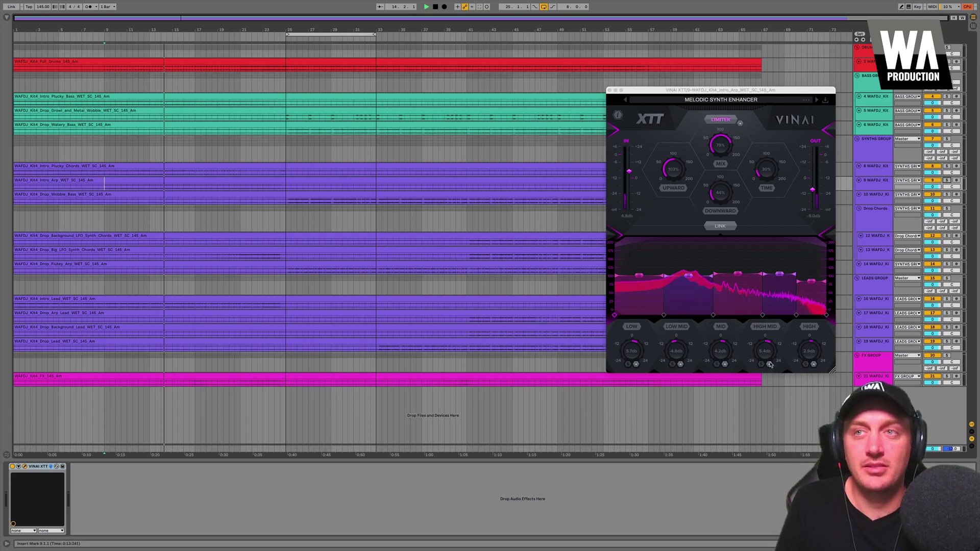
Raise the Intro Arp XTT's M/S tilt to about 62% on high mid, 100% on high and 31% on mid, soloed during playback.
click(769, 364)
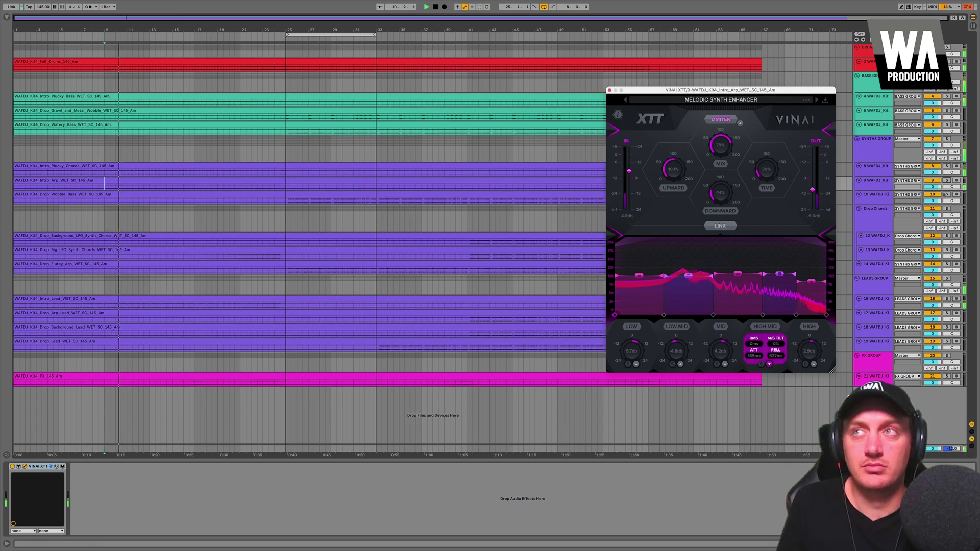
click(789, 381)
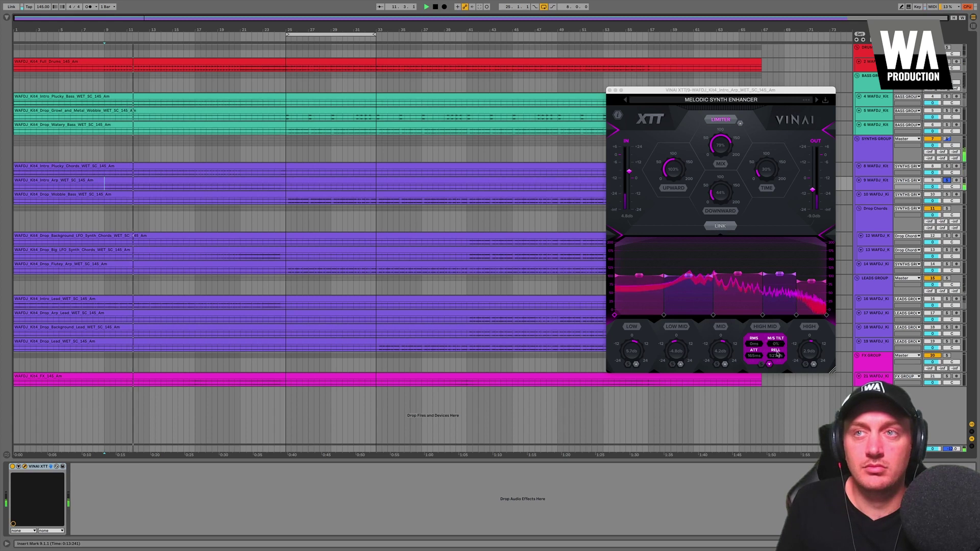
drag(777, 348, 777, 317)
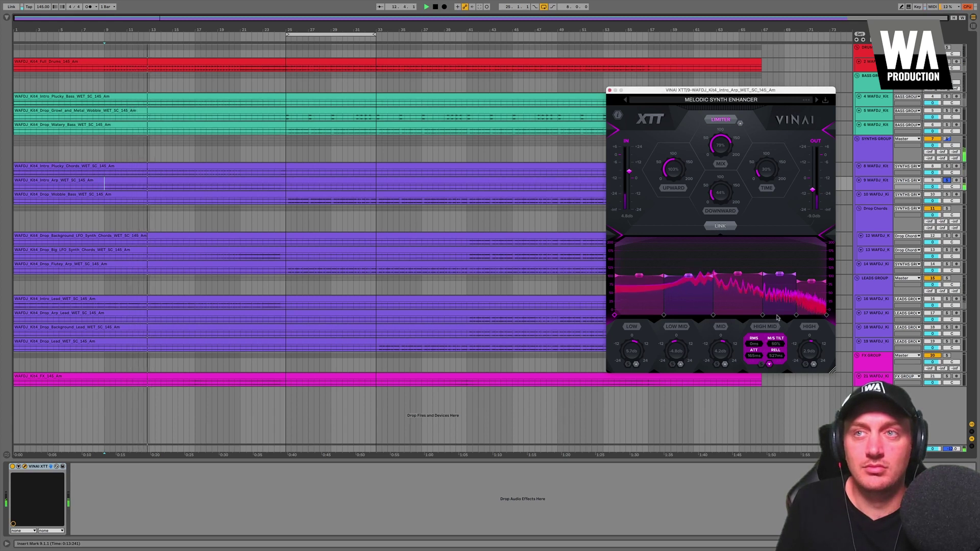
click(813, 364)
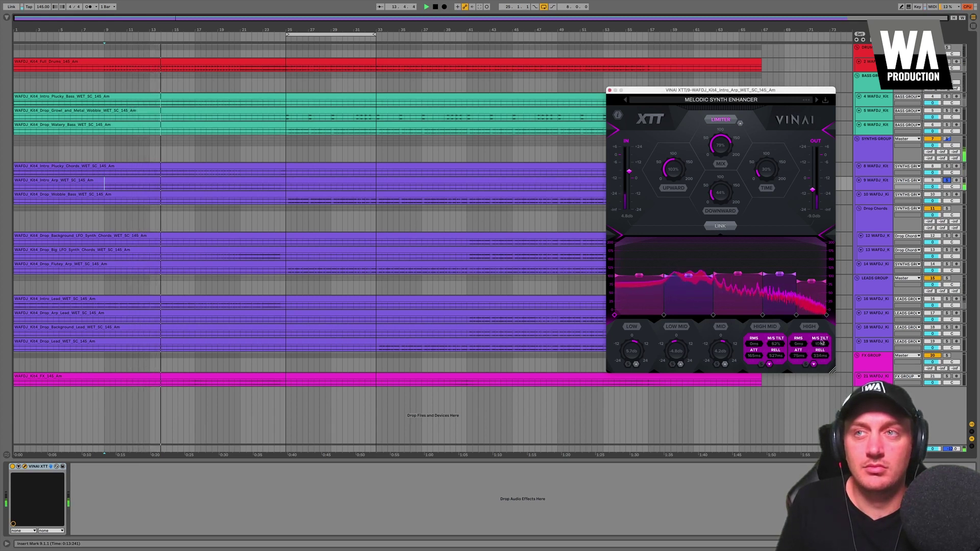
click(725, 364)
drag(733, 339, 733, 330)
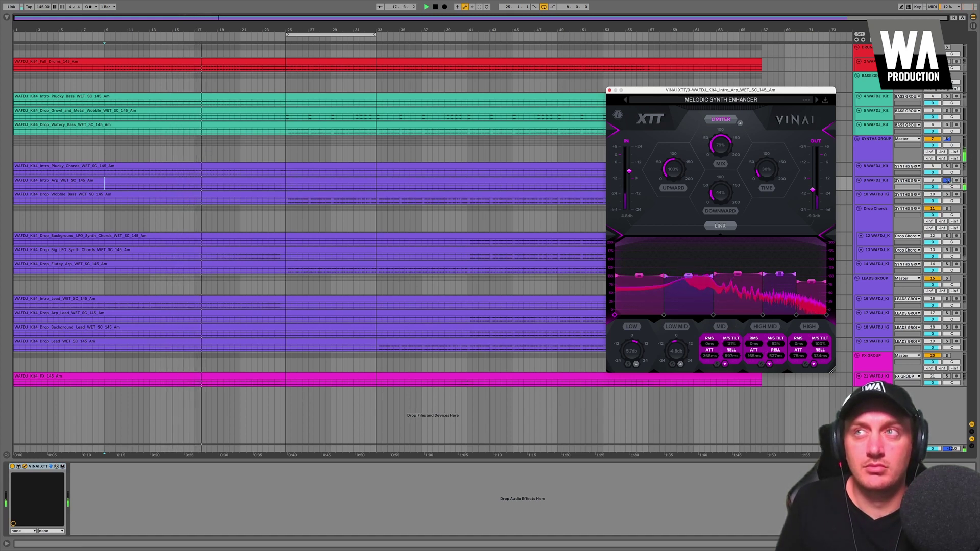
Unsolo the Intro Arp, replay the mix from bar 9, and lower its XTT output level slightly.
click(947, 180)
key(space)
key(space)
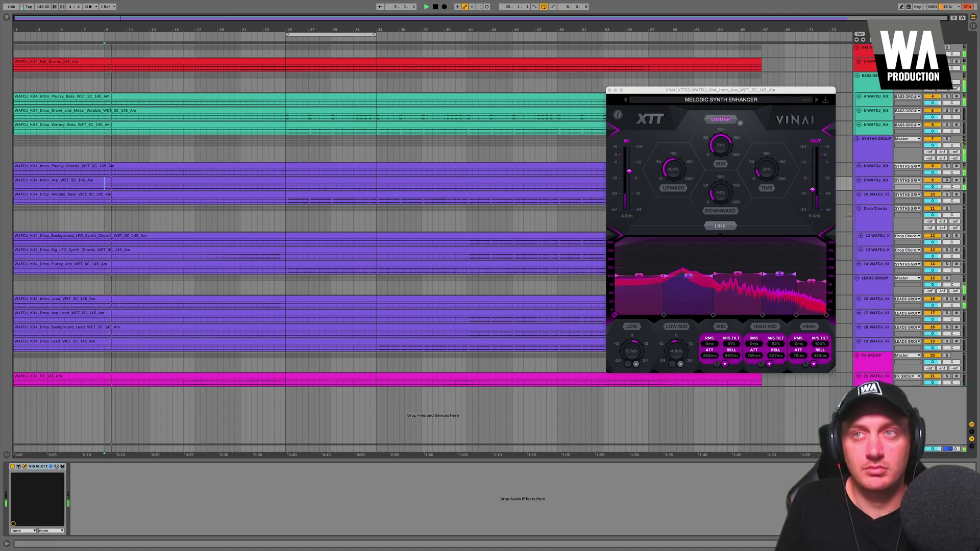
drag(813, 191, 814, 194)
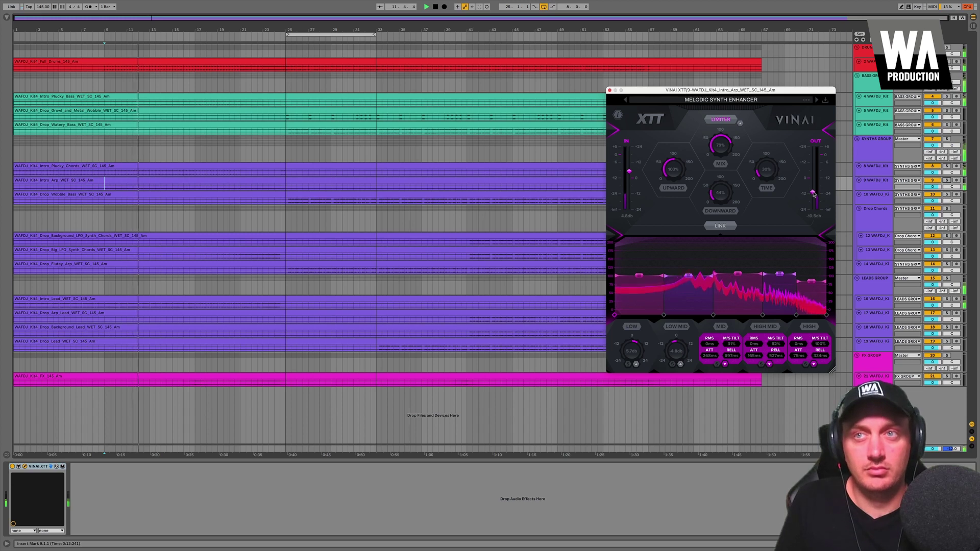
Compare the Intro Arp in the mix with XTT bypassed and active, then stop playback and close the plugin window.
click(649, 118)
click(649, 118)
click(649, 118)
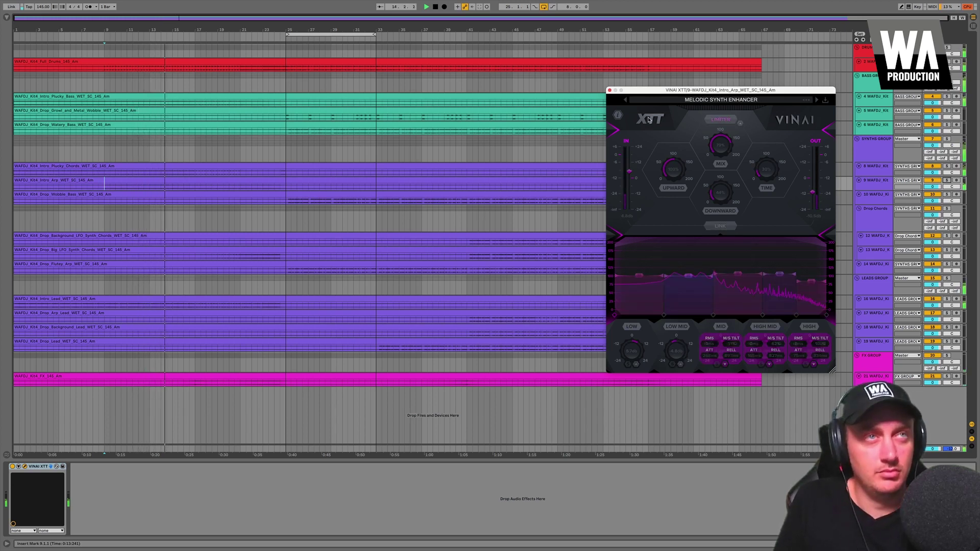
click(649, 119)
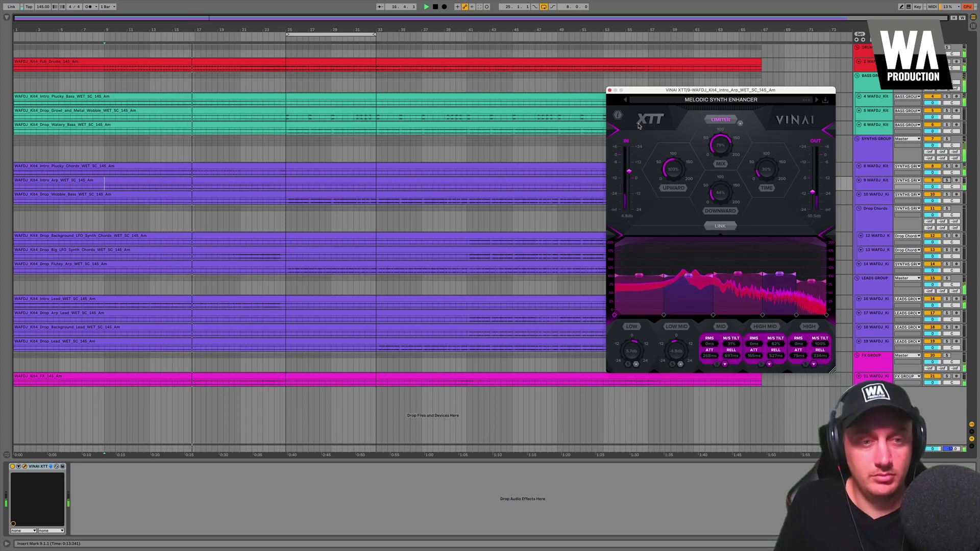
key(space)
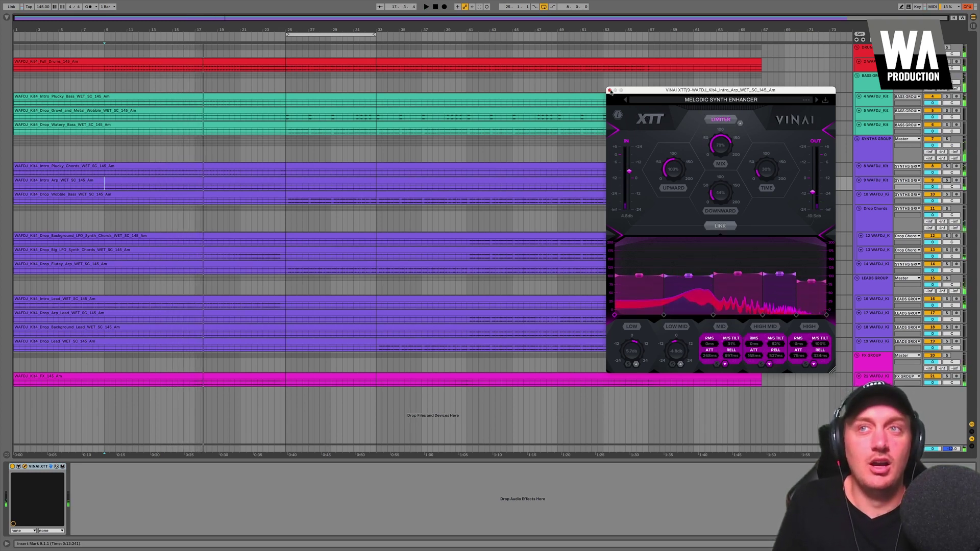
click(609, 90)
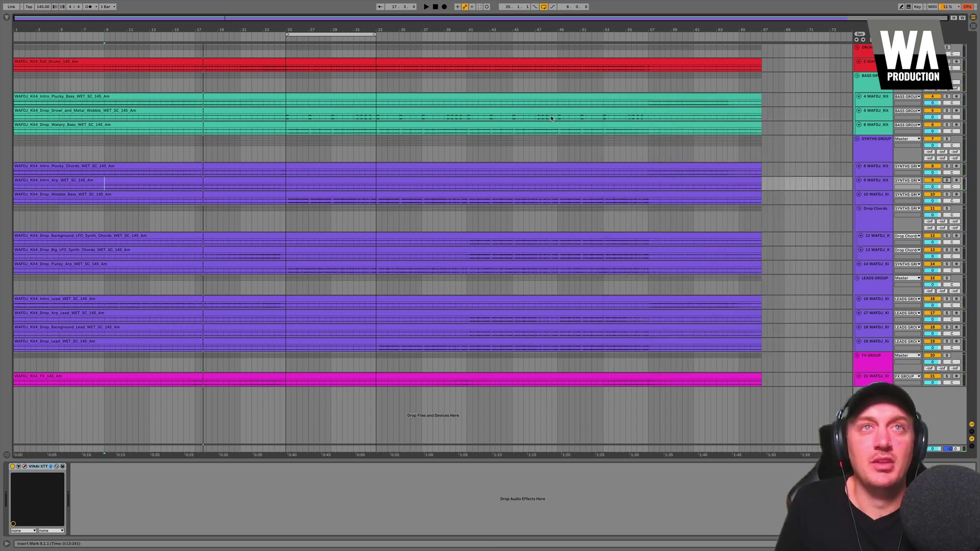
Solo the Drop Wobble Bass from bar 25, play it unprocessed, and enable its XTT with the Top Lead Widener preset for comparison.
click(285, 200)
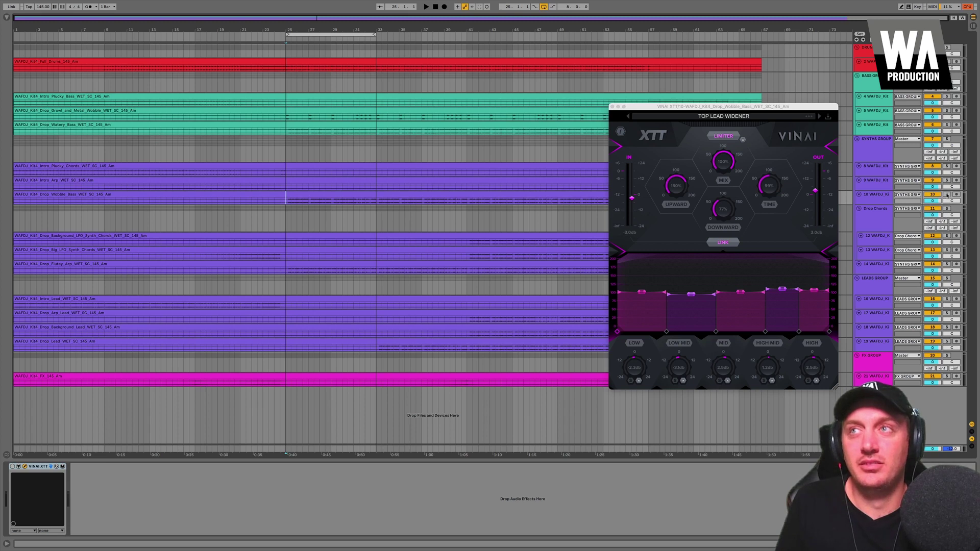
click(947, 194)
key(space)
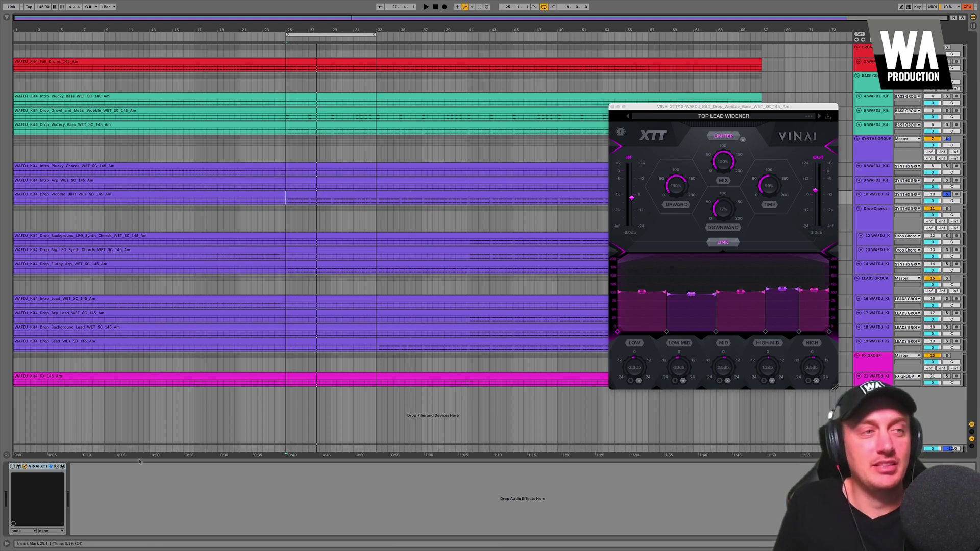
click(12, 467)
key(space)
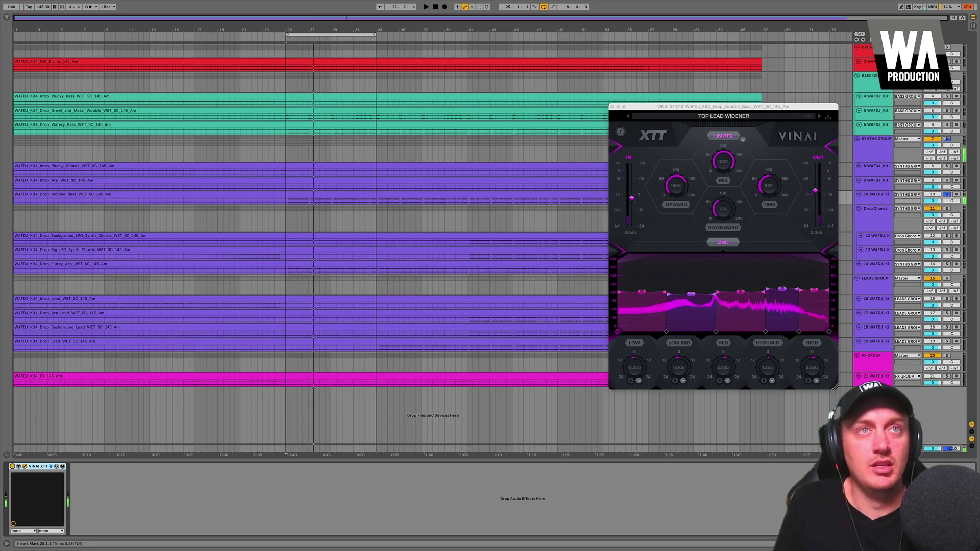
Add a Gate before XTT on the Drop Wobble Bass, and lower its threshold to about -46.8 dB during playback.
click(6, 18)
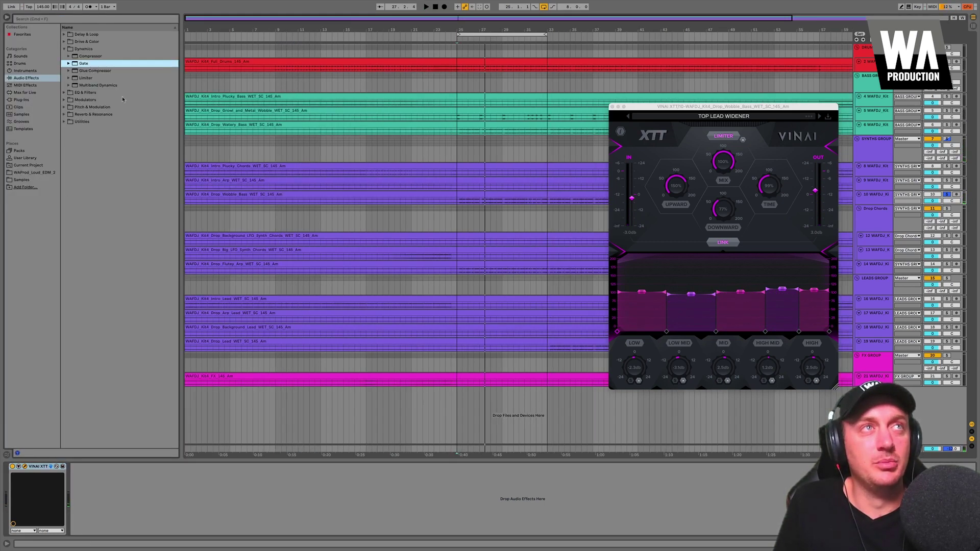
drag(115, 62, 21, 500)
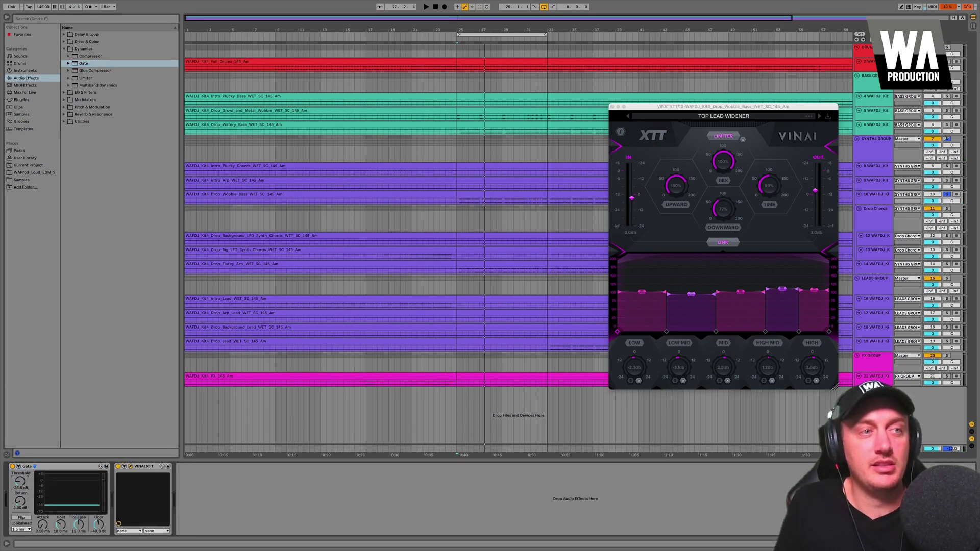
key(space)
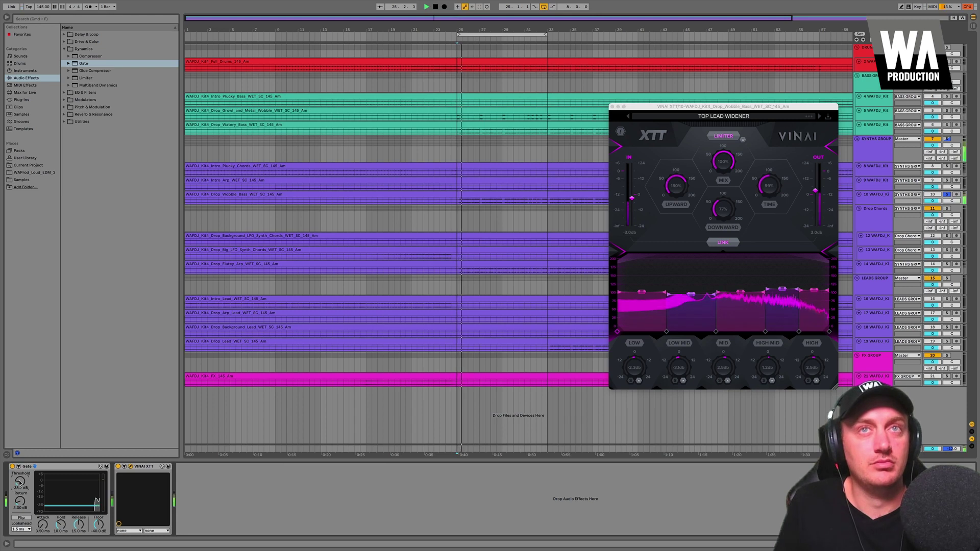
drag(20, 483, 19, 491)
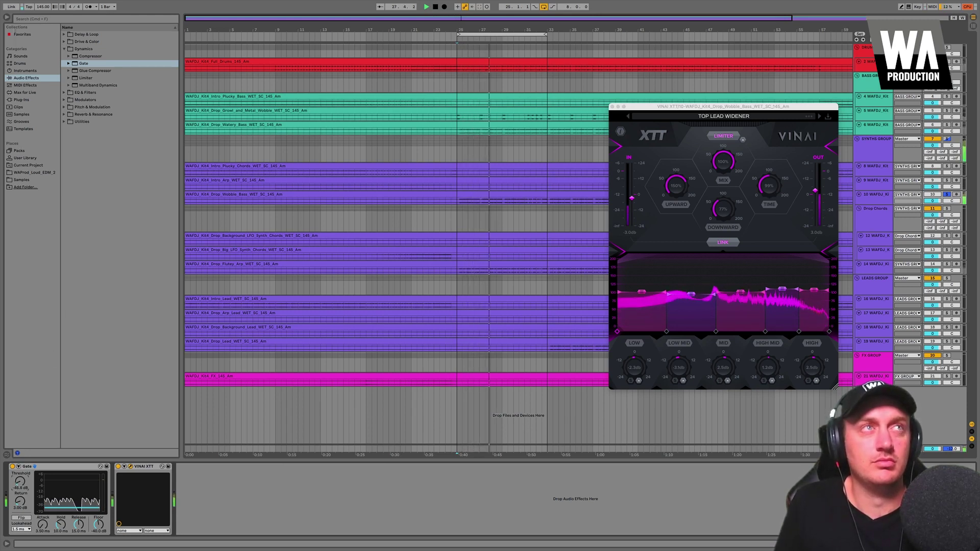
key(super+alt+b)
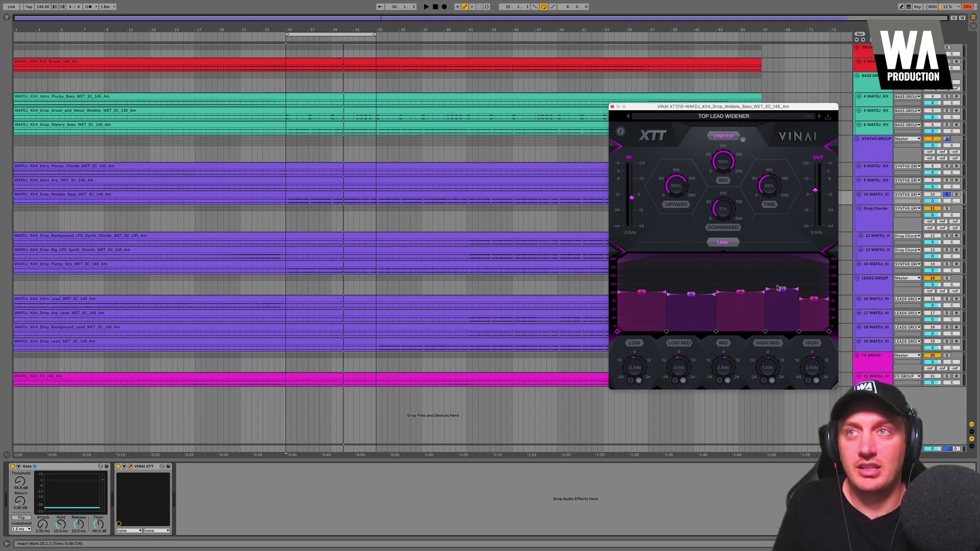
Play the Wobble Bass in the mix with XTT off and on, and lower its linked output level to about -3.6 dB.
key(space)
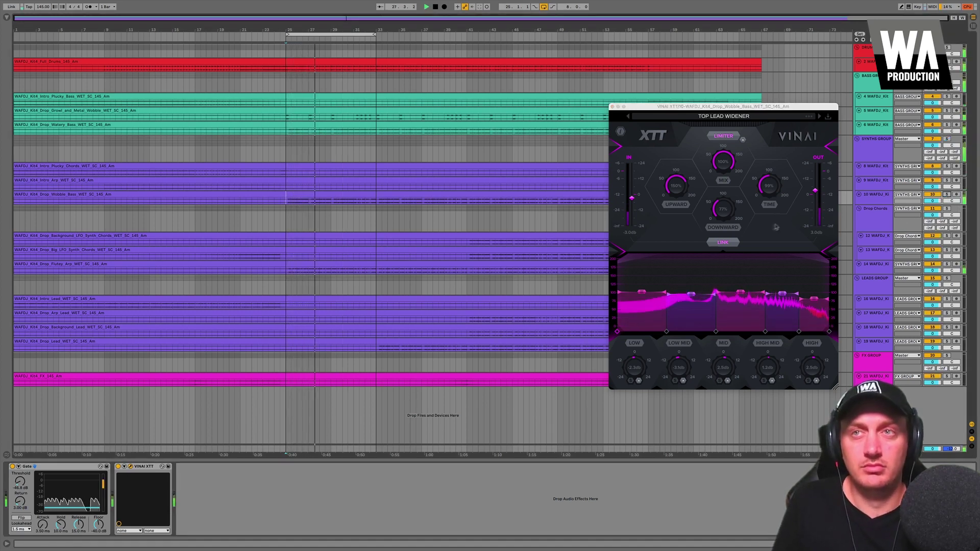
click(657, 135)
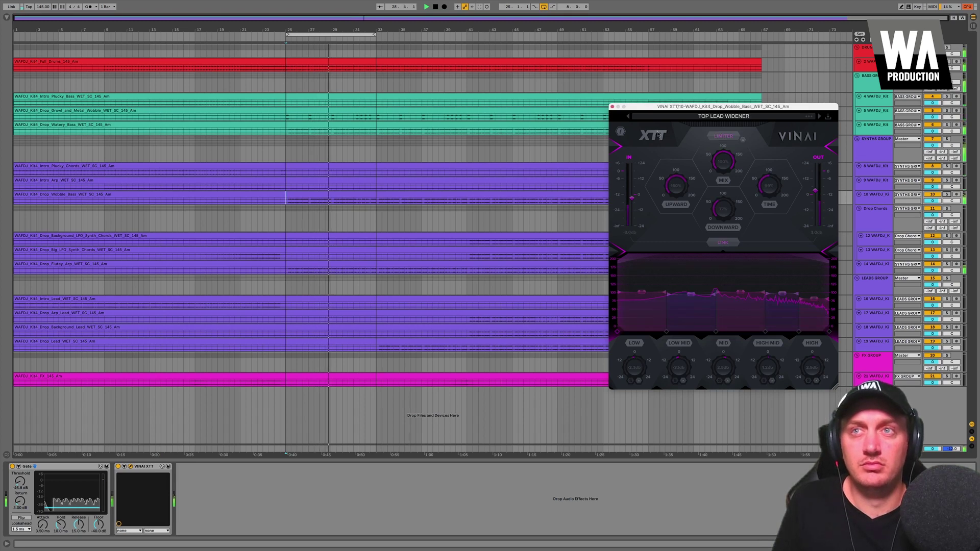
click(657, 134)
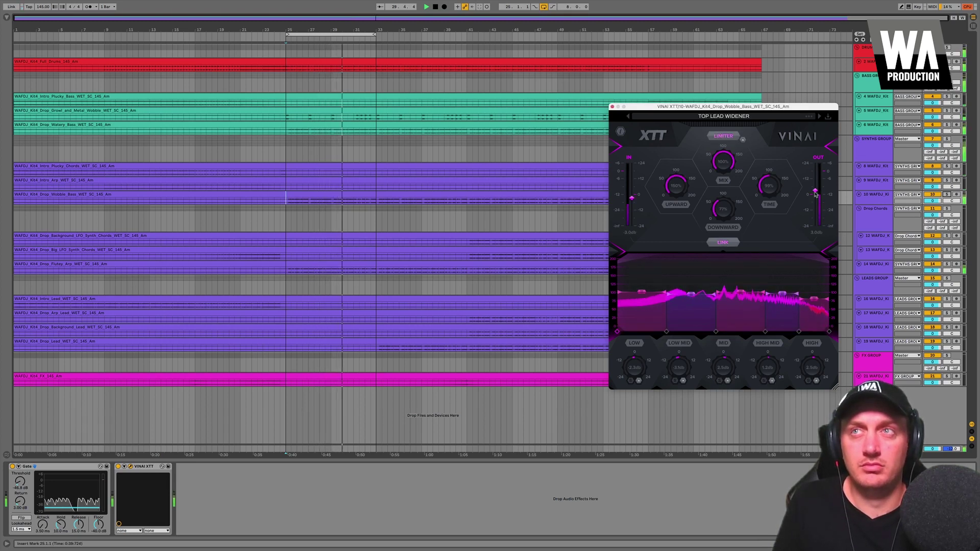
drag(814, 190, 813, 203)
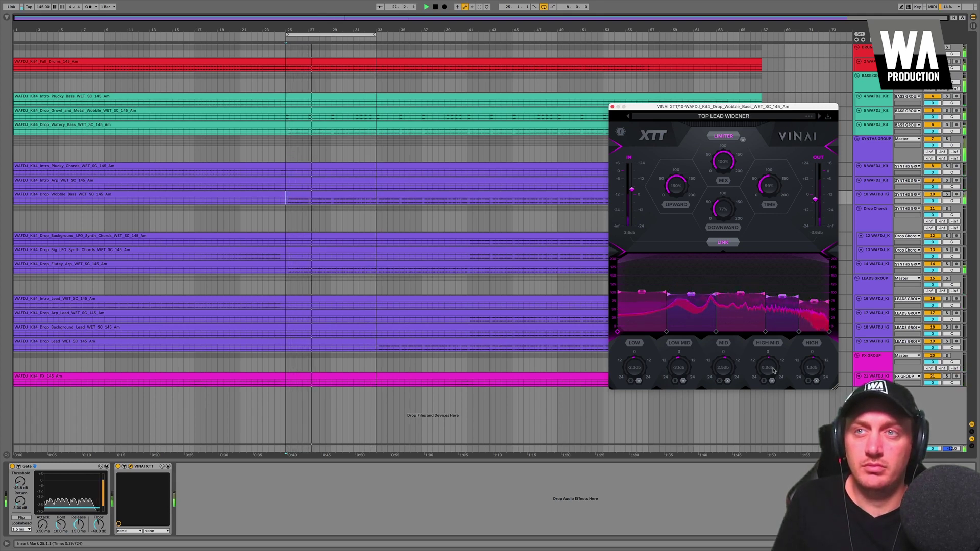
Adjust the Wobble Bass XTT's high mid gain, lower the low and low mid band thresholds, and close the plugin window.
drag(774, 371, 774, 380)
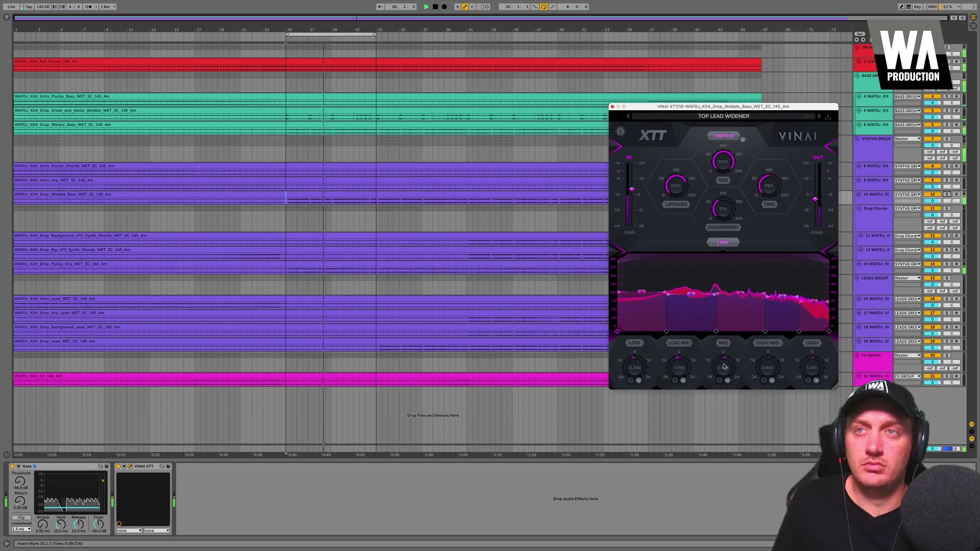
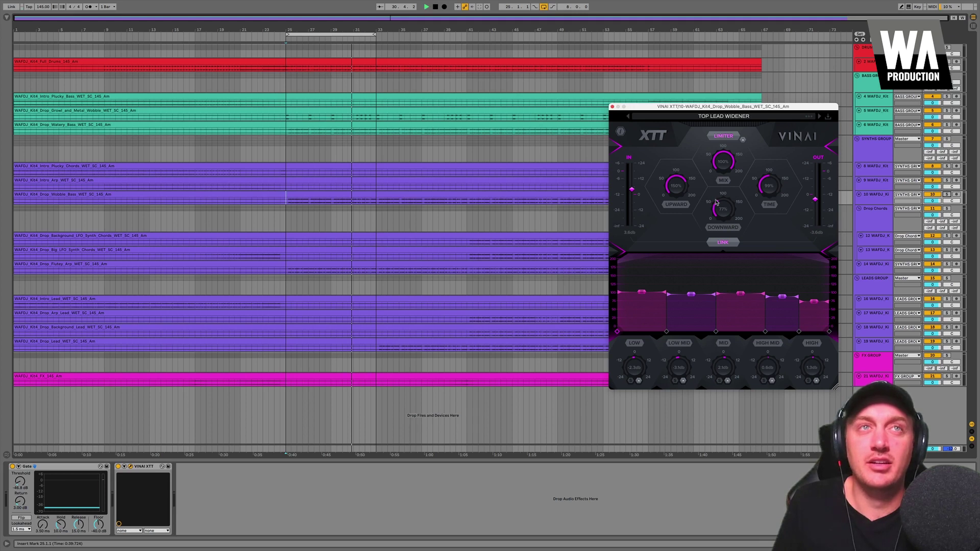
key(space)
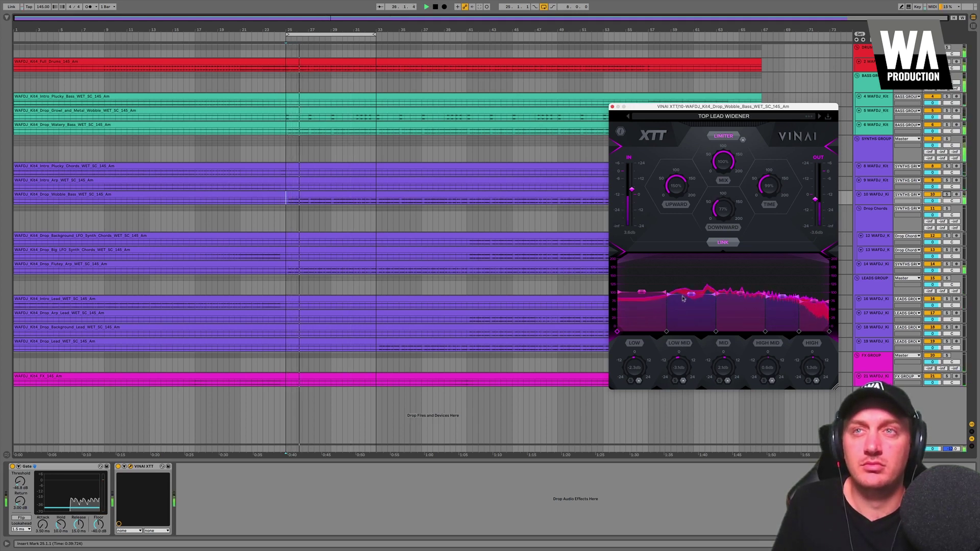
drag(642, 293, 691, 301)
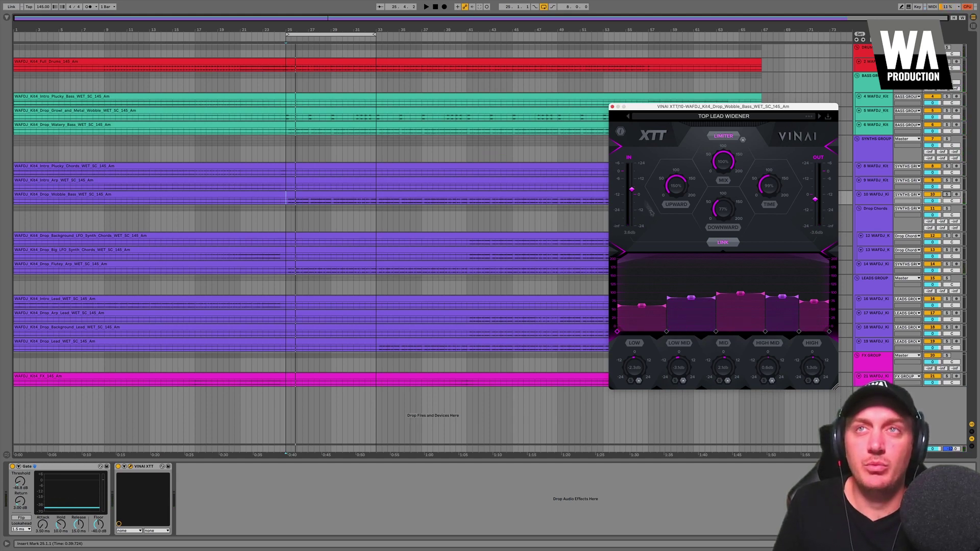
click(613, 107)
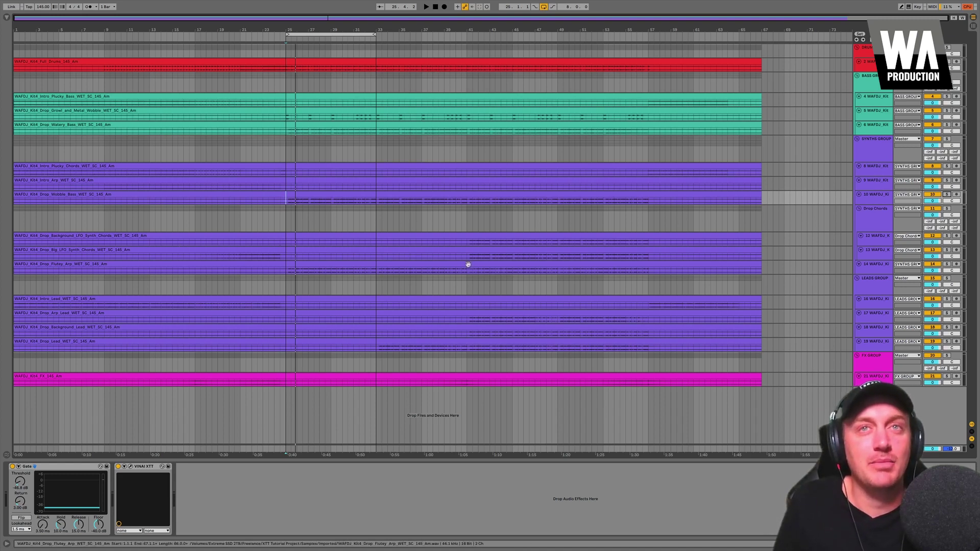
Enable XTT on the Drop Chords group, inspect its Stack The Layers Compression preset, and place the playback start near bar 41.
click(467, 242)
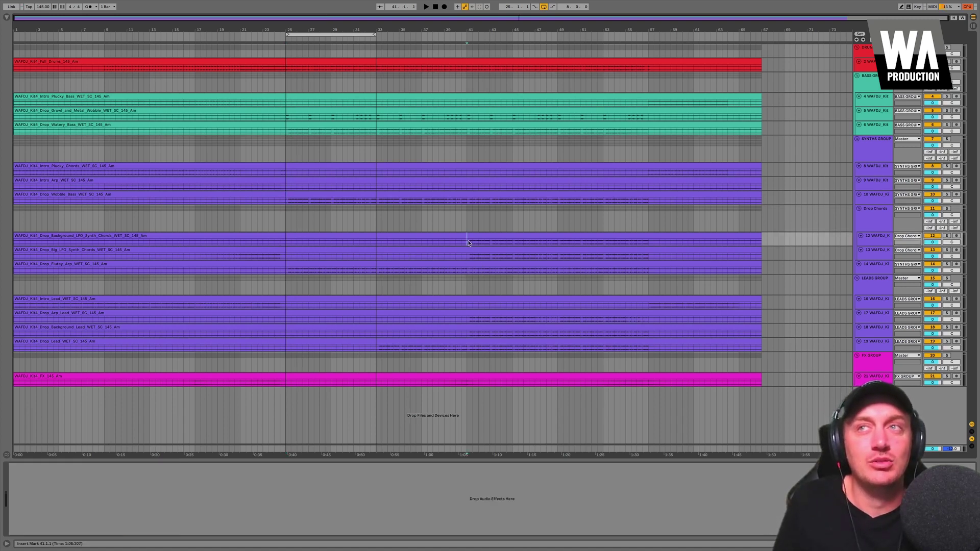
click(269, 220)
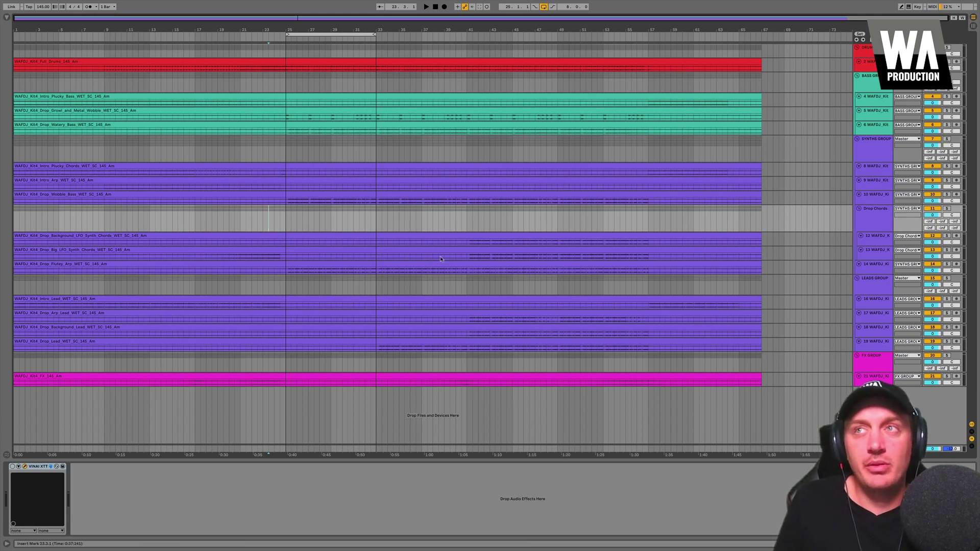
click(877, 222)
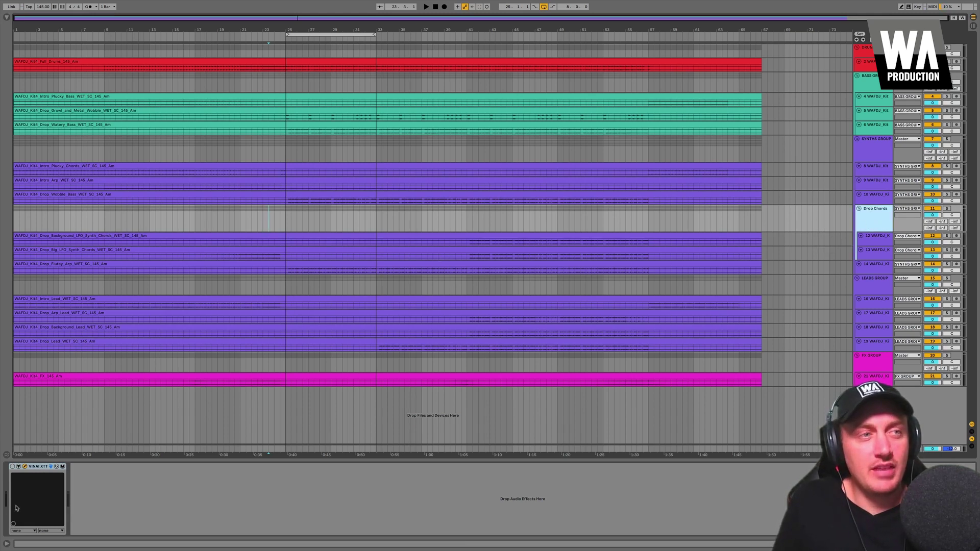
click(13, 467)
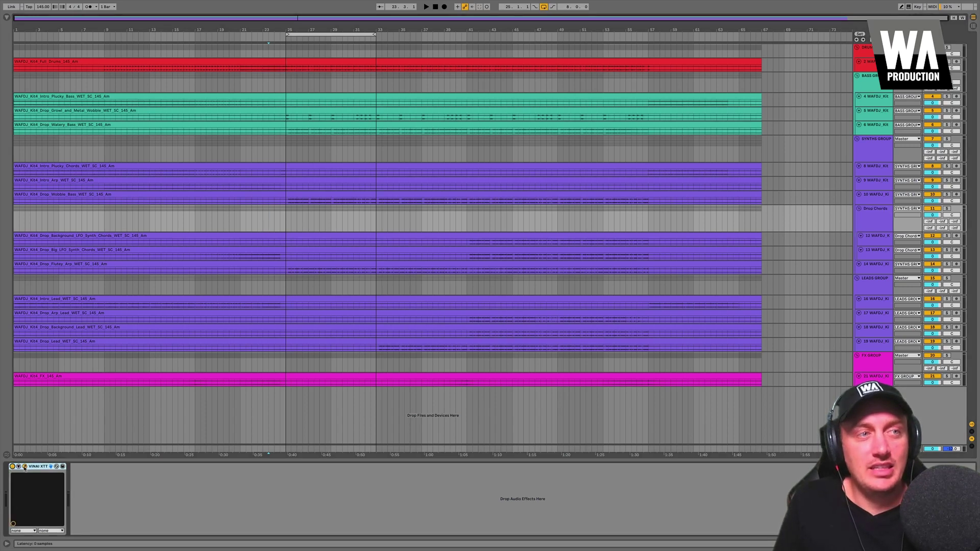
click(24, 467)
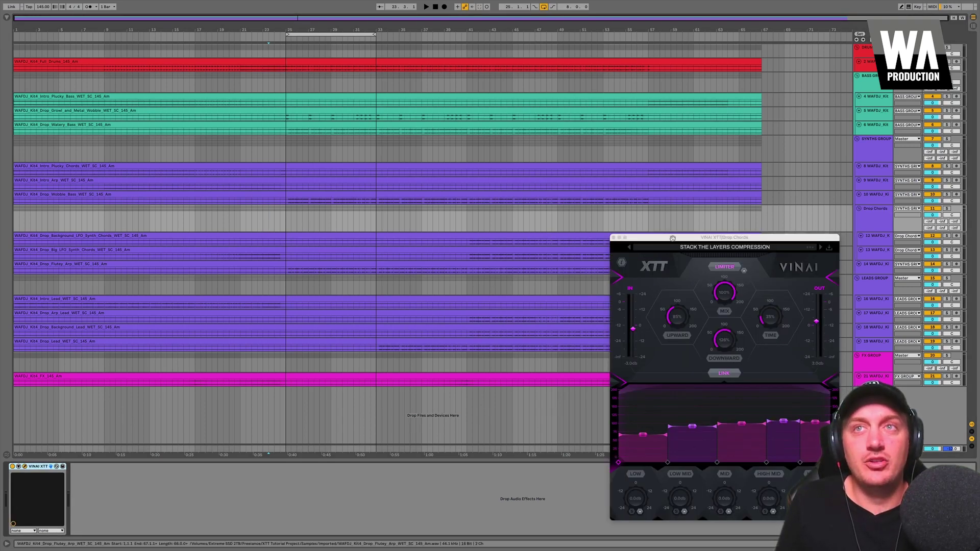
drag(673, 238, 676, 90)
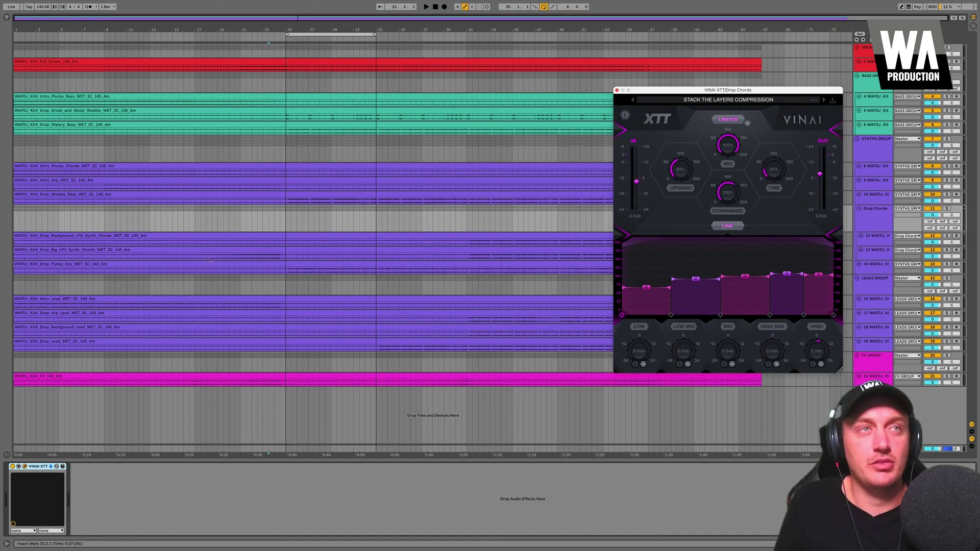
click(470, 243)
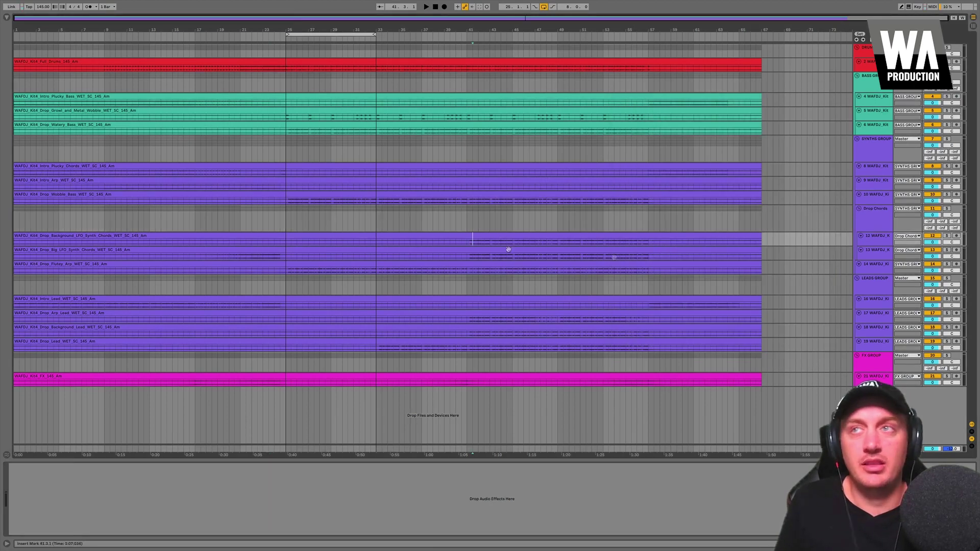
Play the Background LFO and Big LFO Synth Chords layers soloed one after the other from bar 41, then clear the solo.
click(945, 236)
key(space)
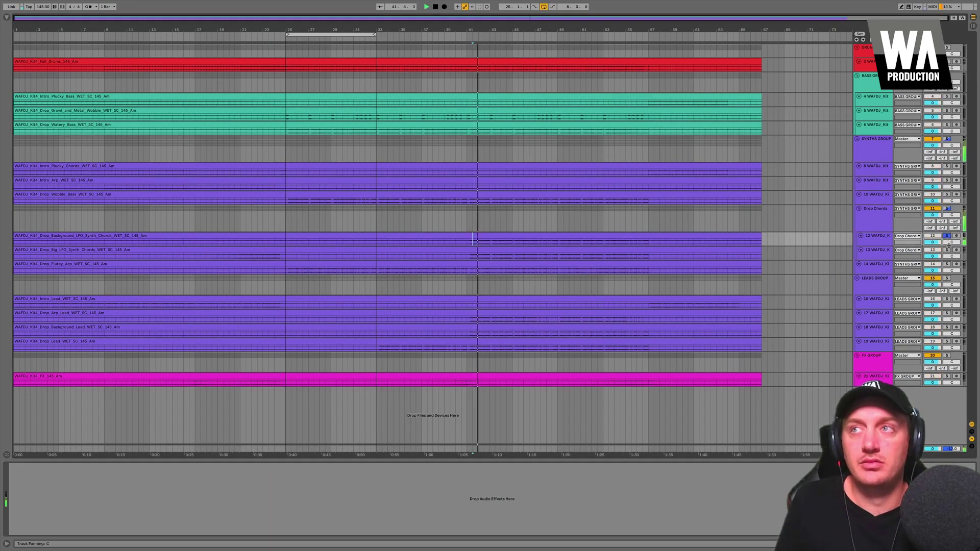
click(946, 250)
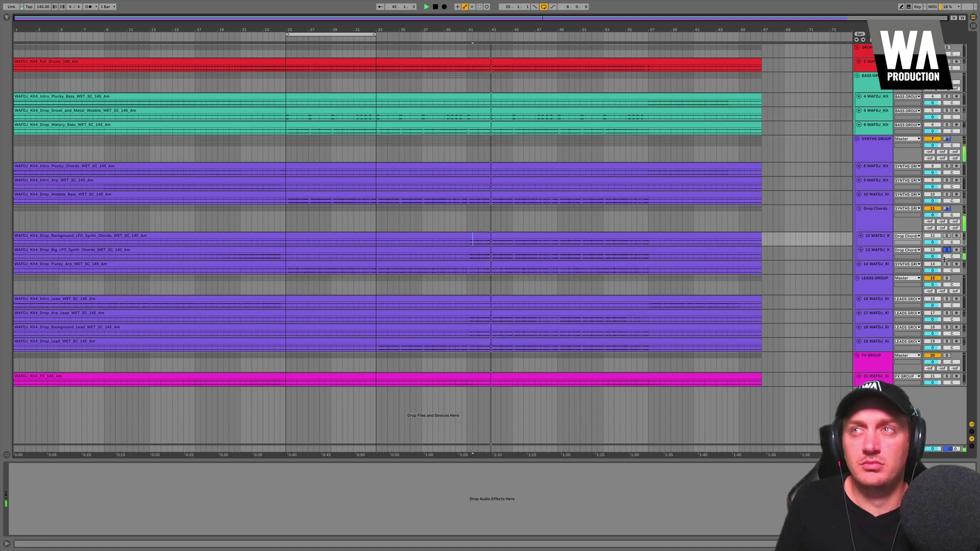
click(946, 263)
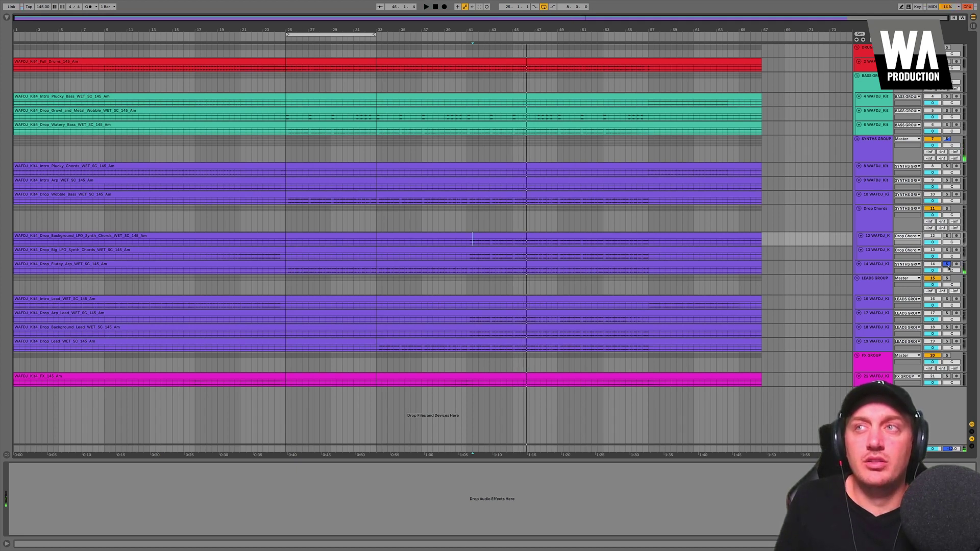
click(947, 264)
Show the Drop Chords group's XTT and move the eight-bar loop to start at bar 41.
click(883, 219)
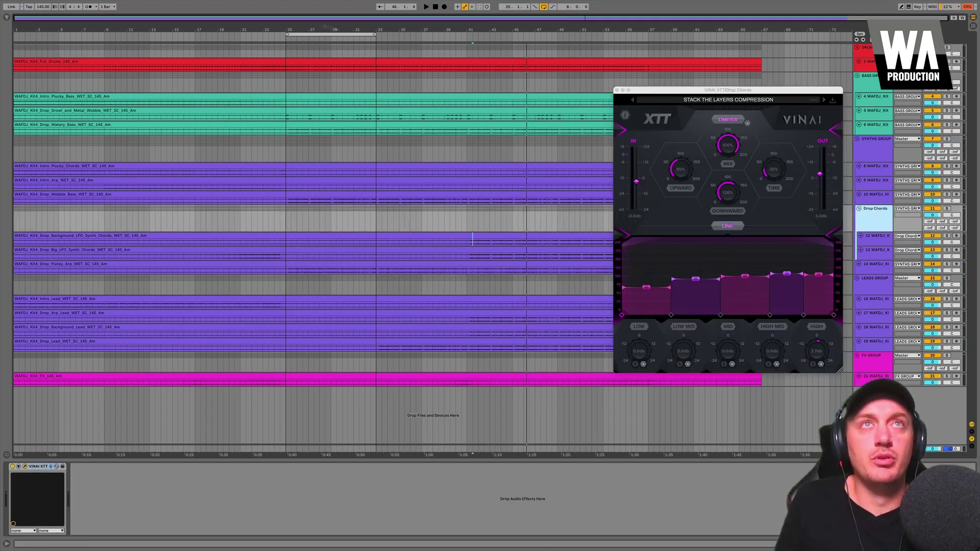
drag(314, 31, 495, 33)
key(Left)
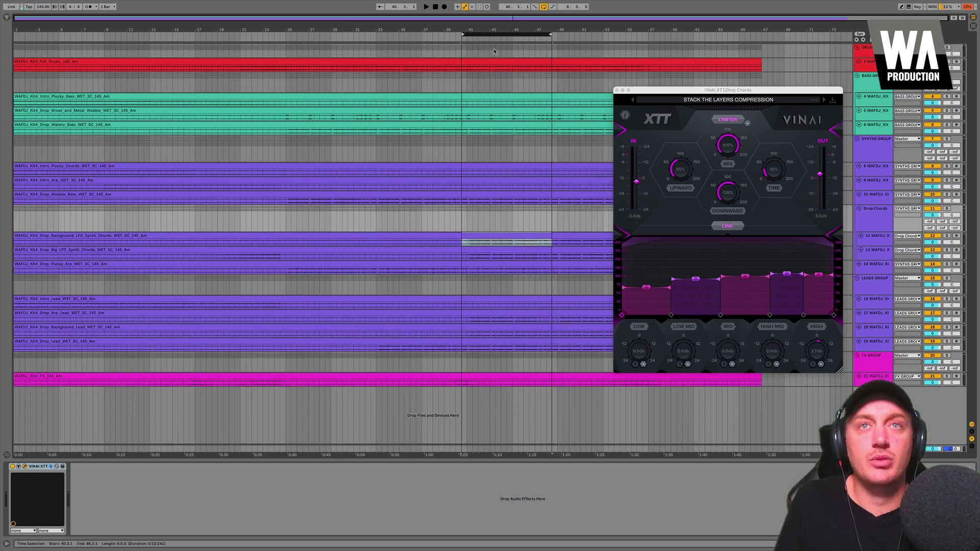
drag(484, 33, 487, 33)
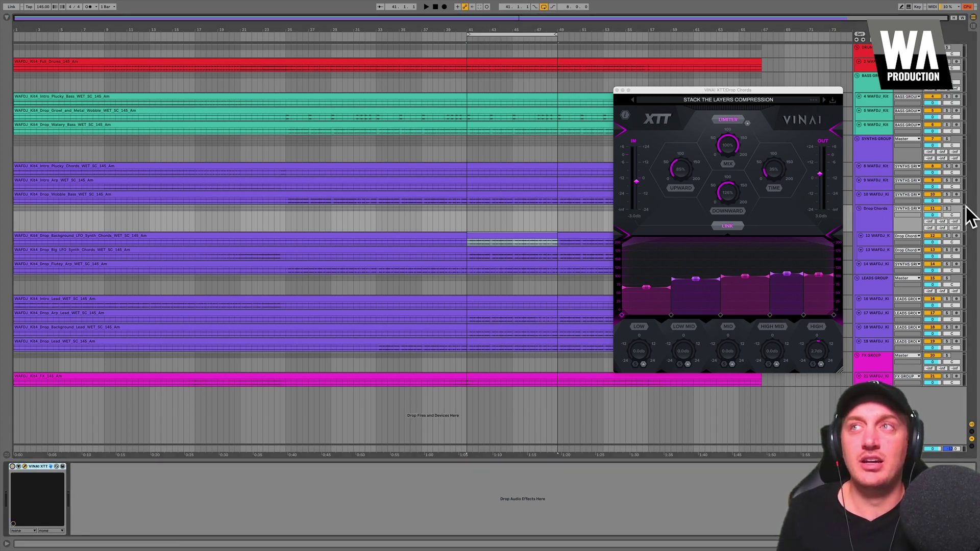
Play the Drop Chords group soloed with XTT off and on, and add a Gate before XTT.
click(948, 209)
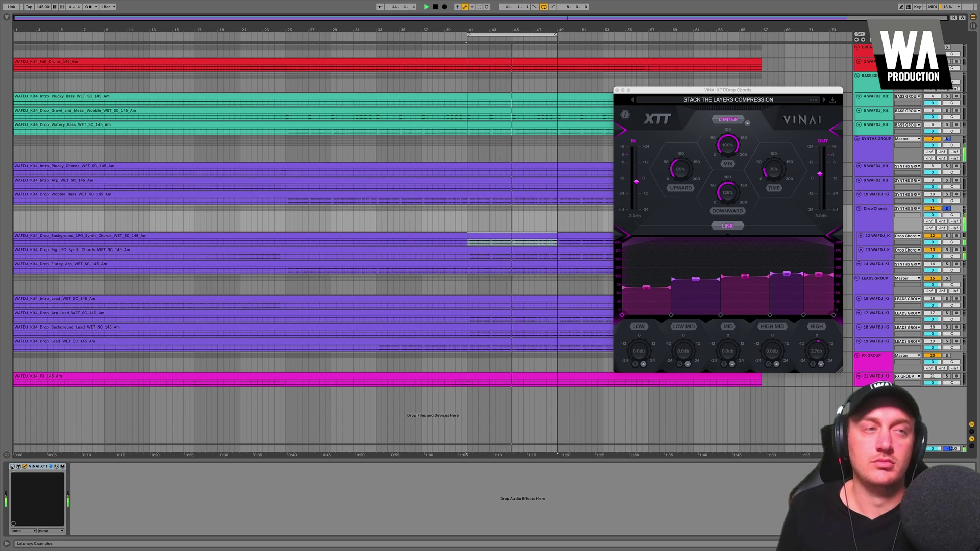
key(space)
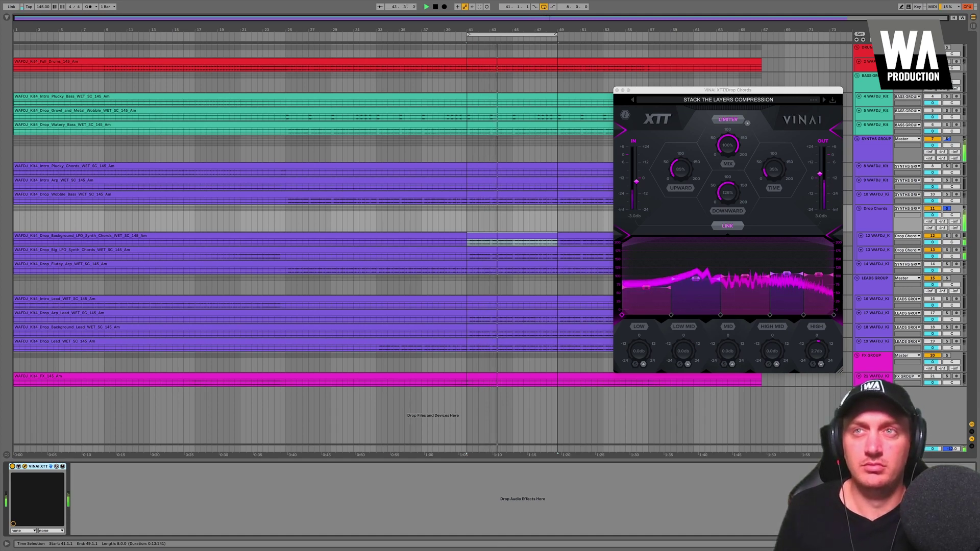
click(6, 18)
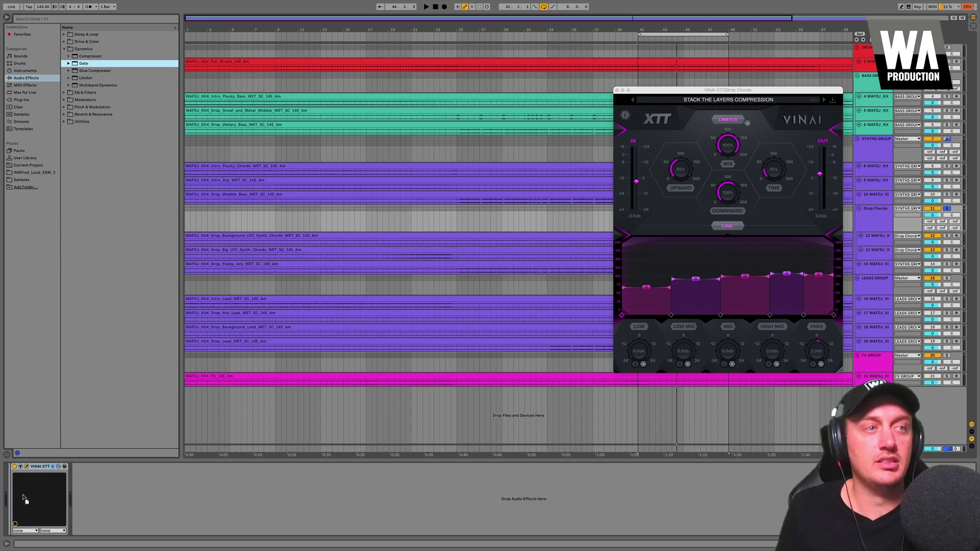
mouse_move(20, 494)
mouse_down()
mouse_move(40, 488)
mouse_move(20, 505)
mouse_up()
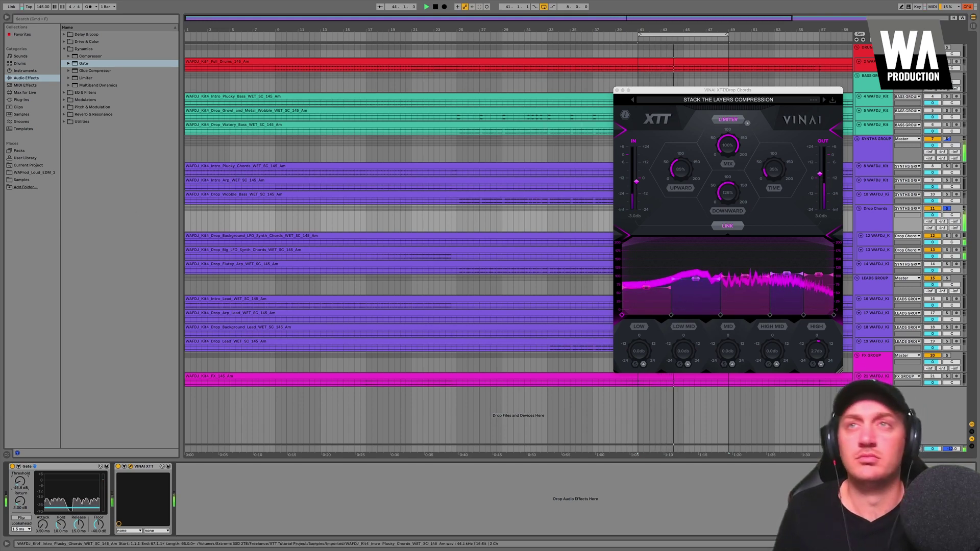
click(7, 18)
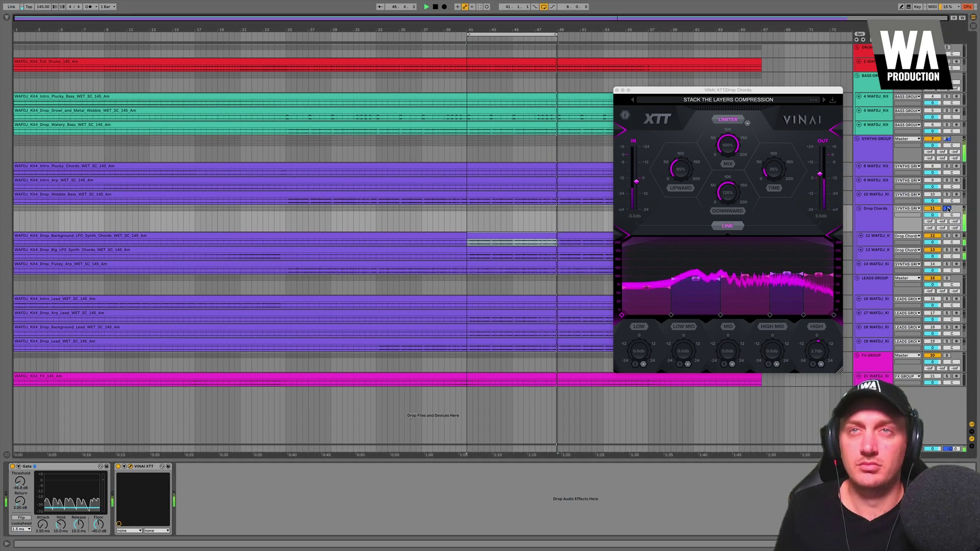
Unsolo the Drop Chords, compare XTT bypassed and active in the mix, and lower its linked output level.
click(947, 209)
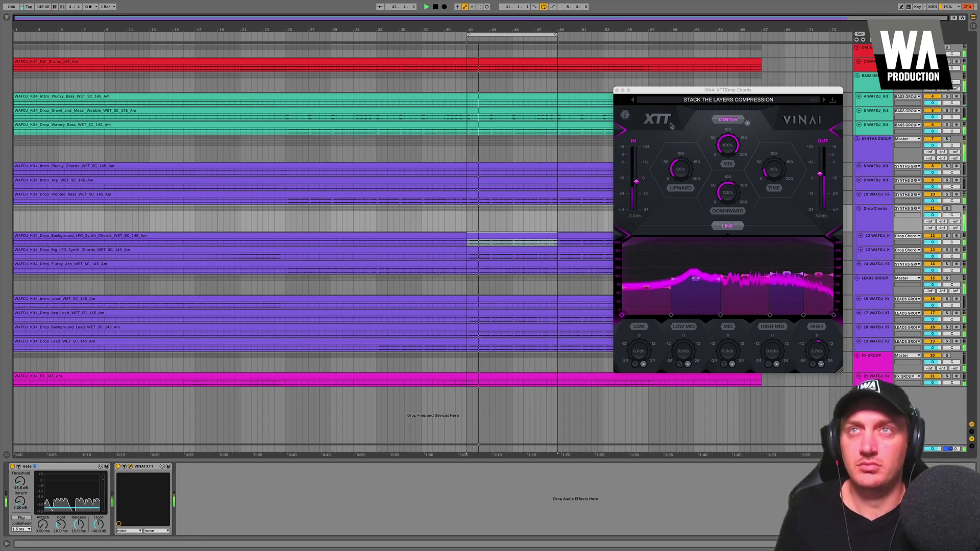
click(654, 118)
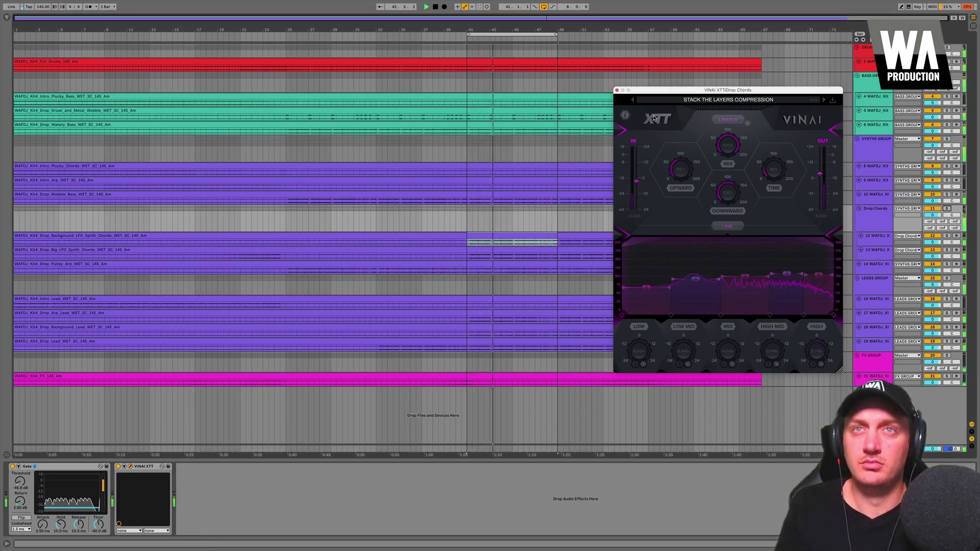
click(655, 120)
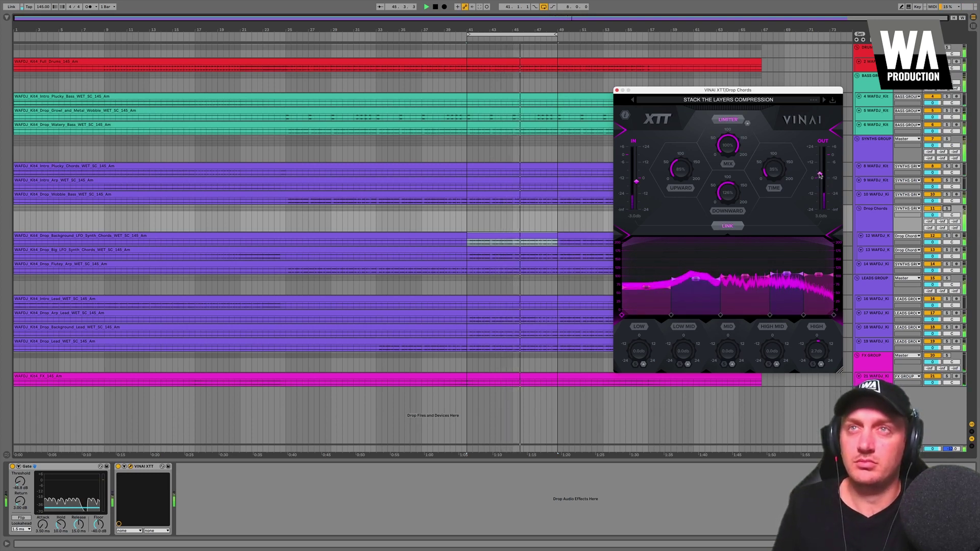
drag(819, 175, 819, 189)
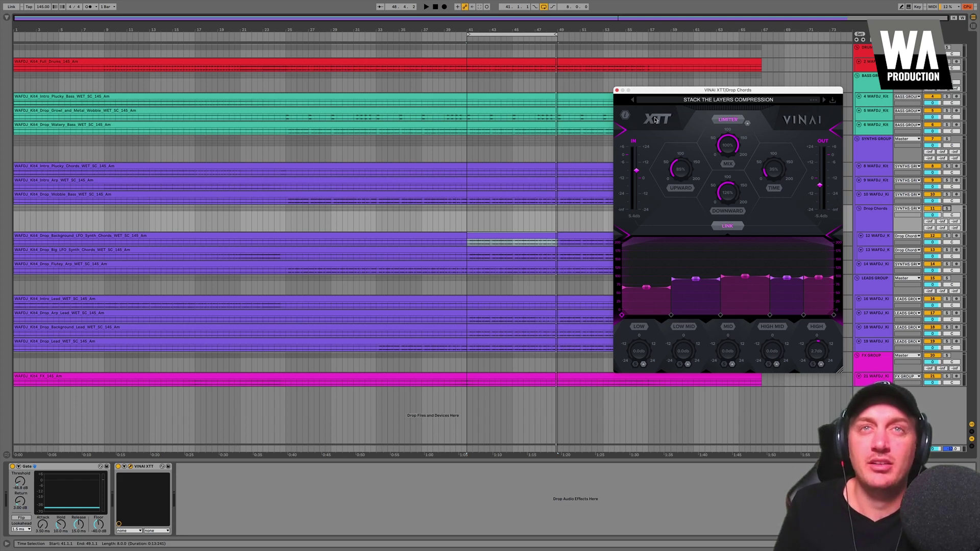
Compare the Drop Chords with XTT bypassed and active in the mix again, and set its high band gain to 1.0 dB.
key(space)
click(656, 119)
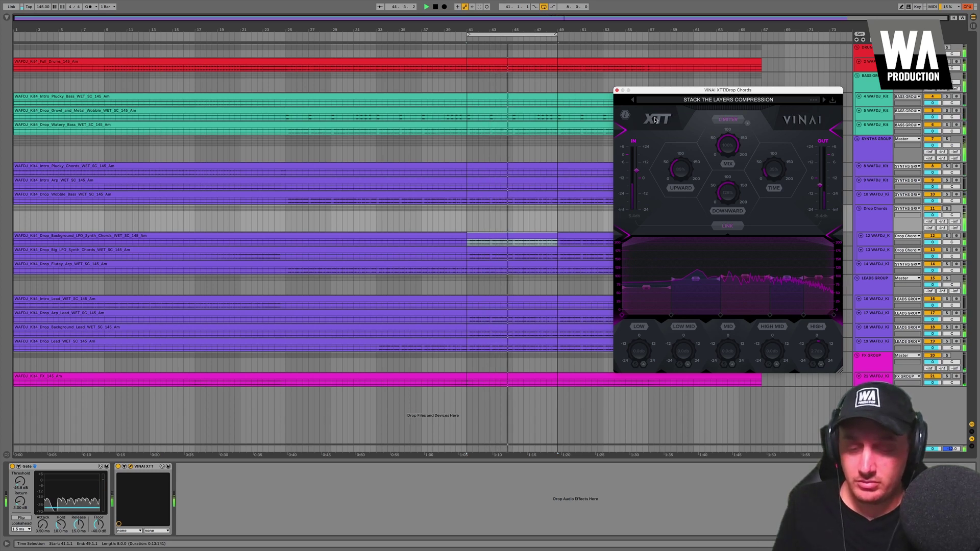
click(656, 119)
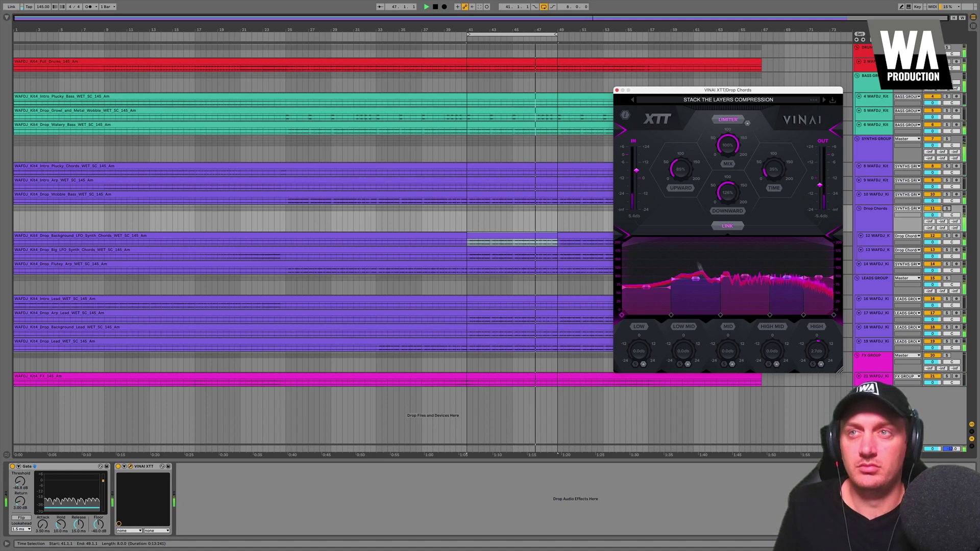
drag(817, 352, 817, 354)
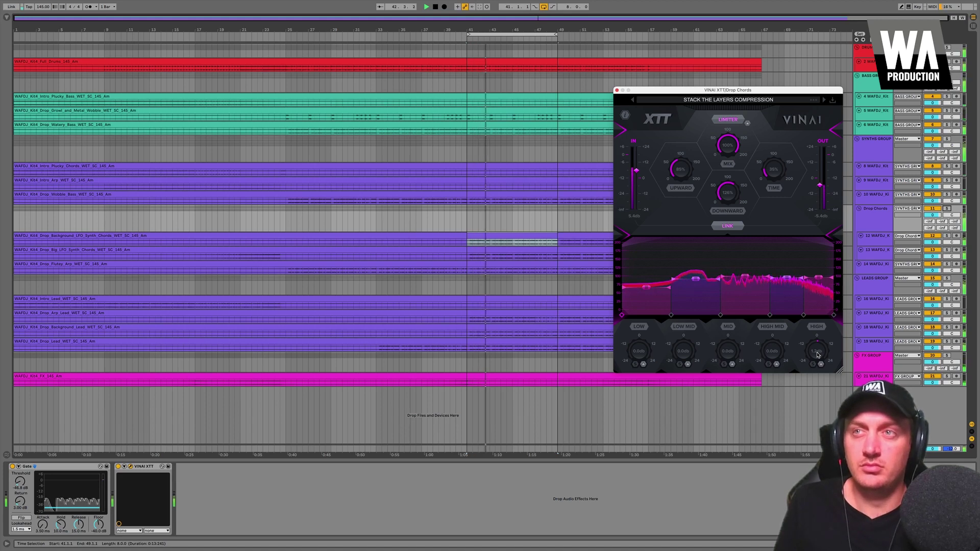
double_click(816, 352)
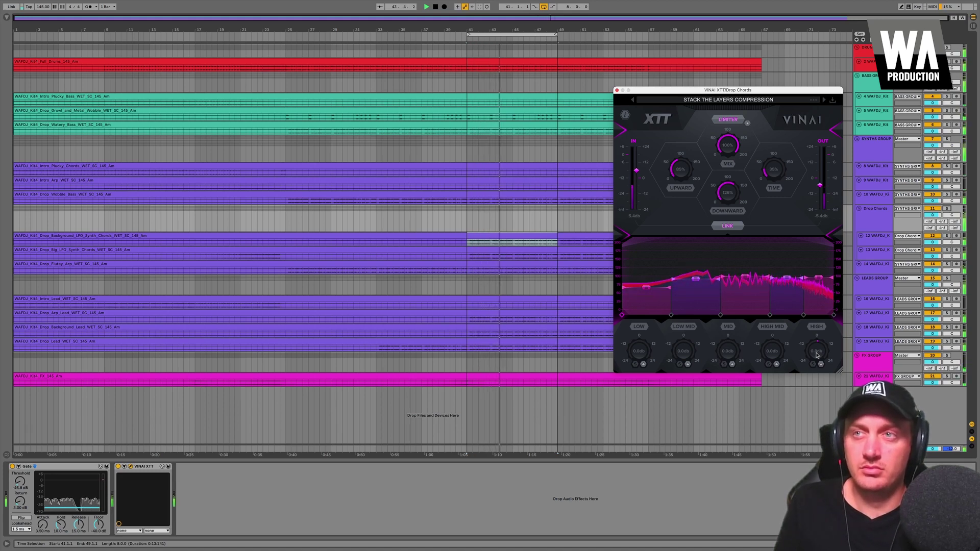
drag(816, 353, 816, 349)
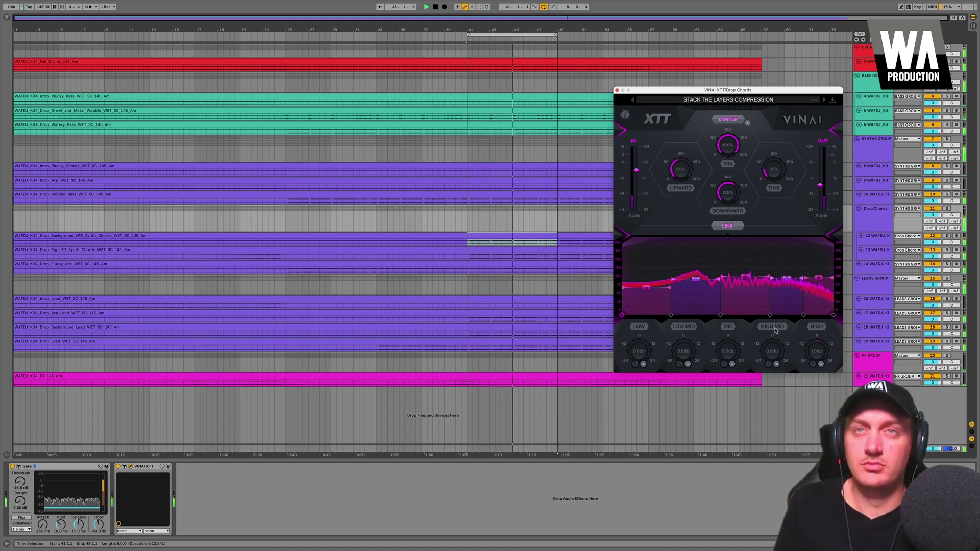
key(space)
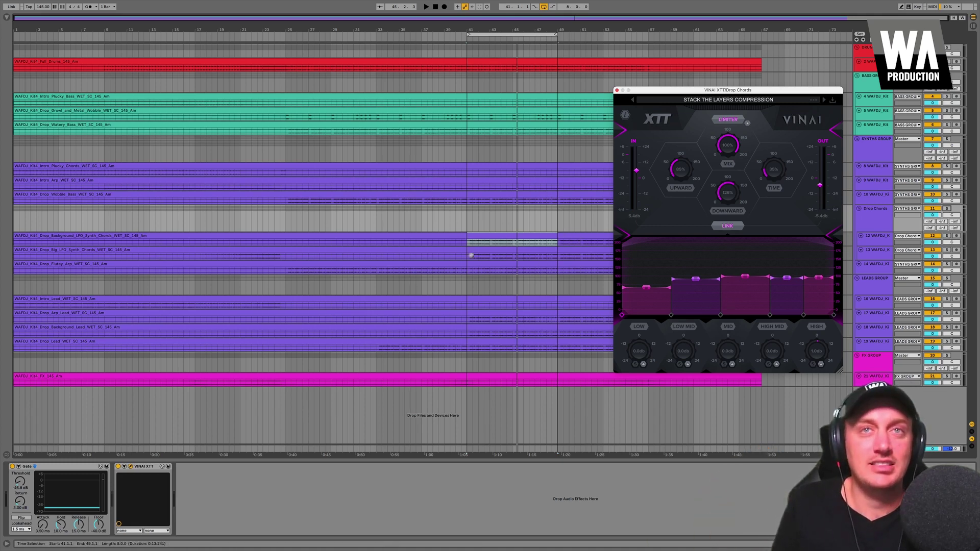
Inspect the Leads group's XTT preset Top Lead Widener, and place the playback start at bar 41 on the Drop Arp Lead track.
click(466, 223)
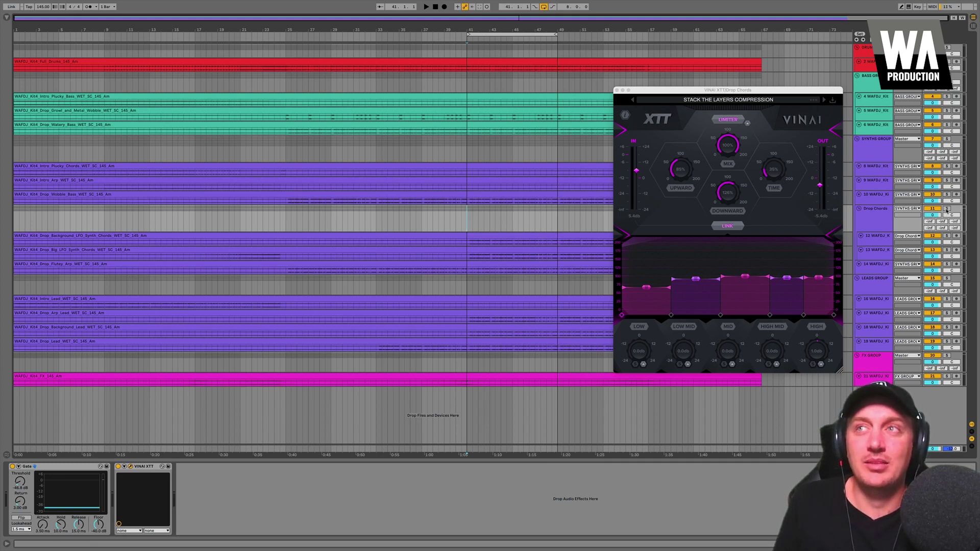
click(439, 284)
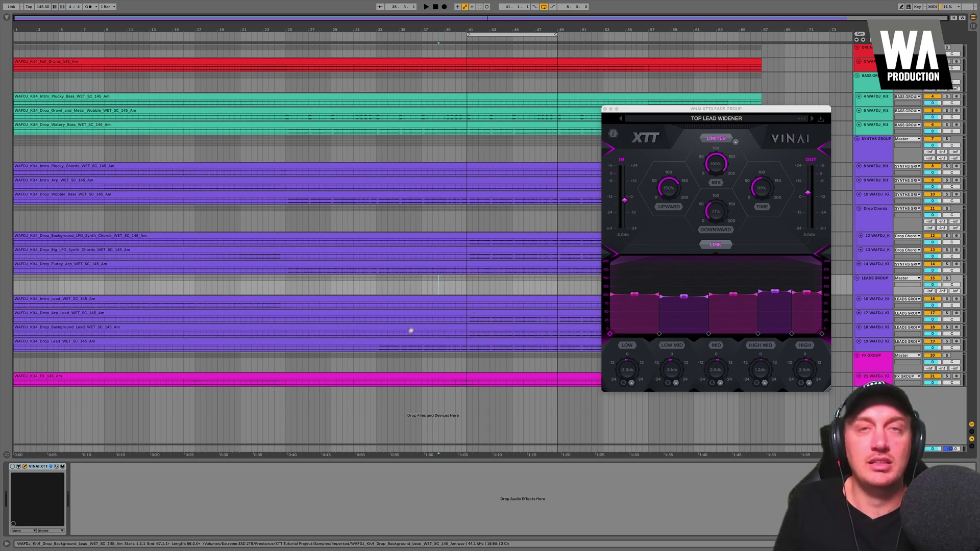
click(466, 302)
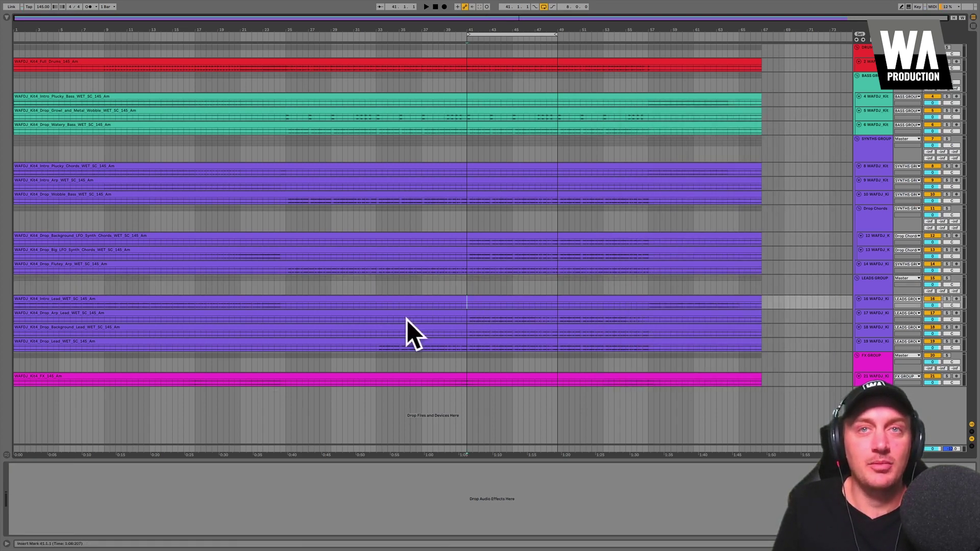
click(641, 304)
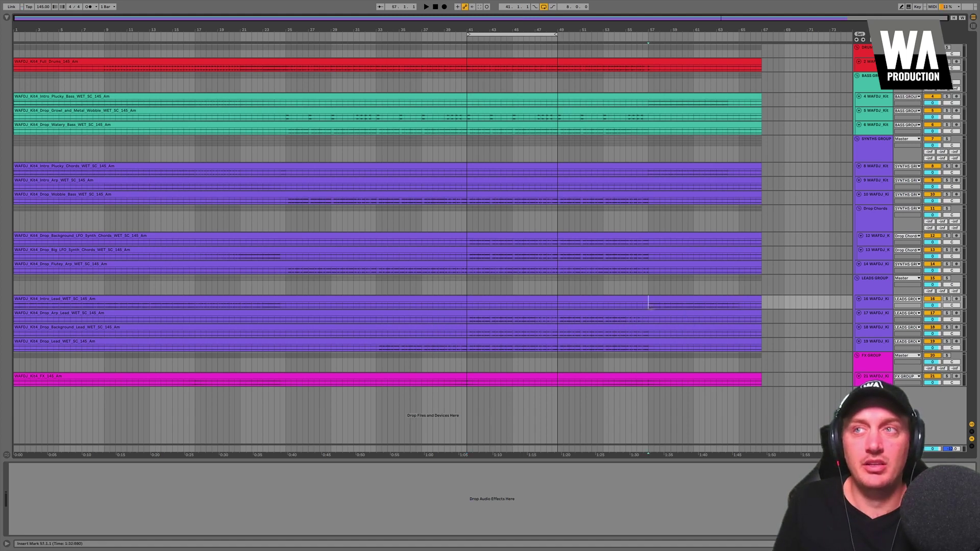
click(470, 322)
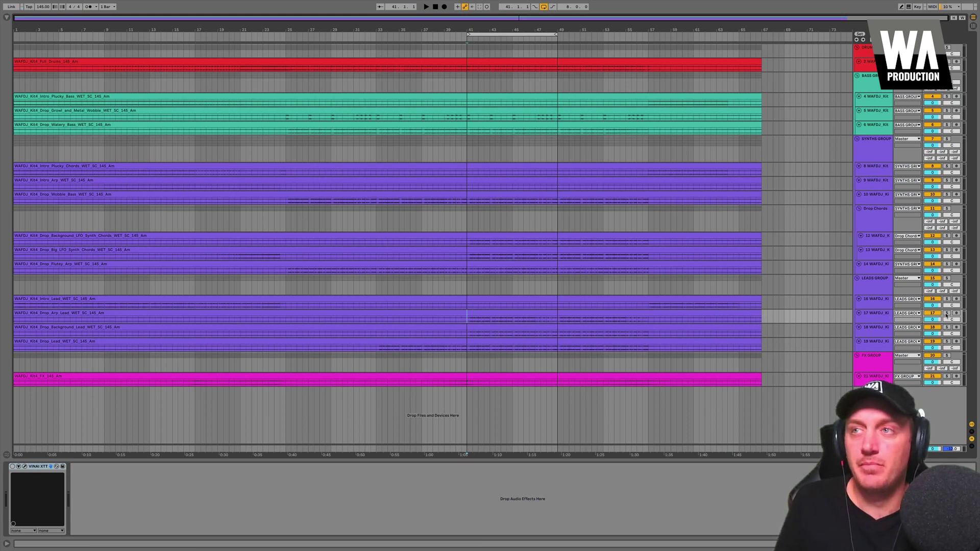
Play the Drop Arp Lead, Drop Background Lead and Drop Lead tracks soloed one after the other from bar 41.
click(946, 314)
key(space)
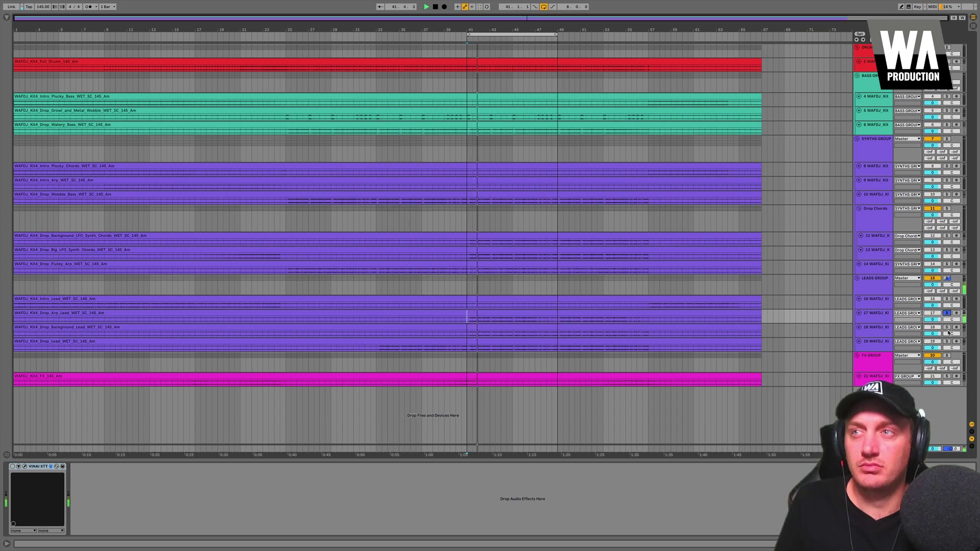
click(947, 328)
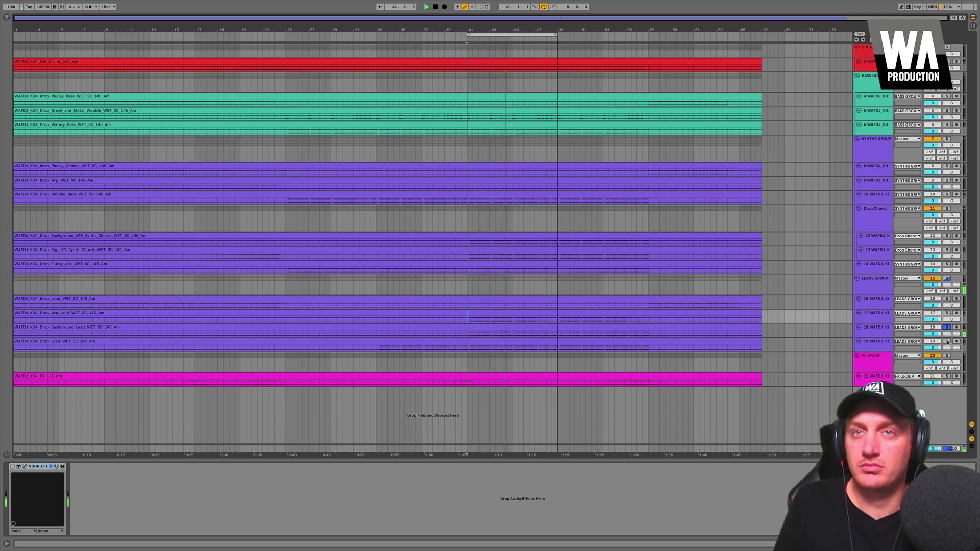
click(947, 341)
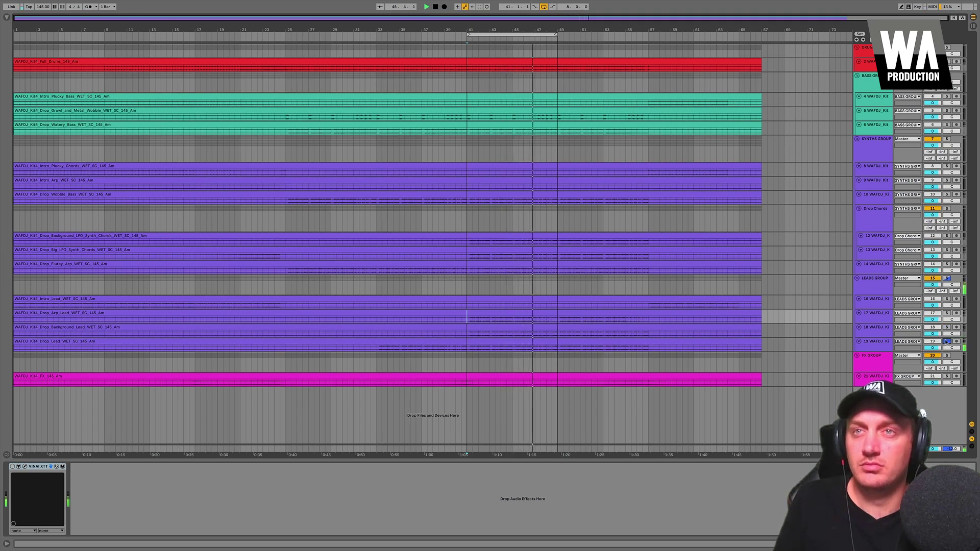
key(space)
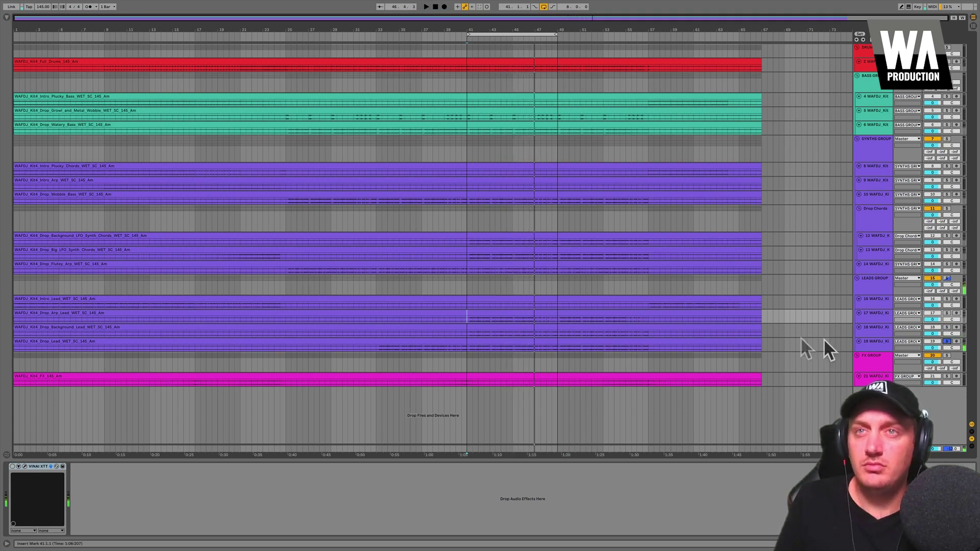
Play the Intro Lead track soloed from bar 57, then stop playback and clear the solo.
click(648, 305)
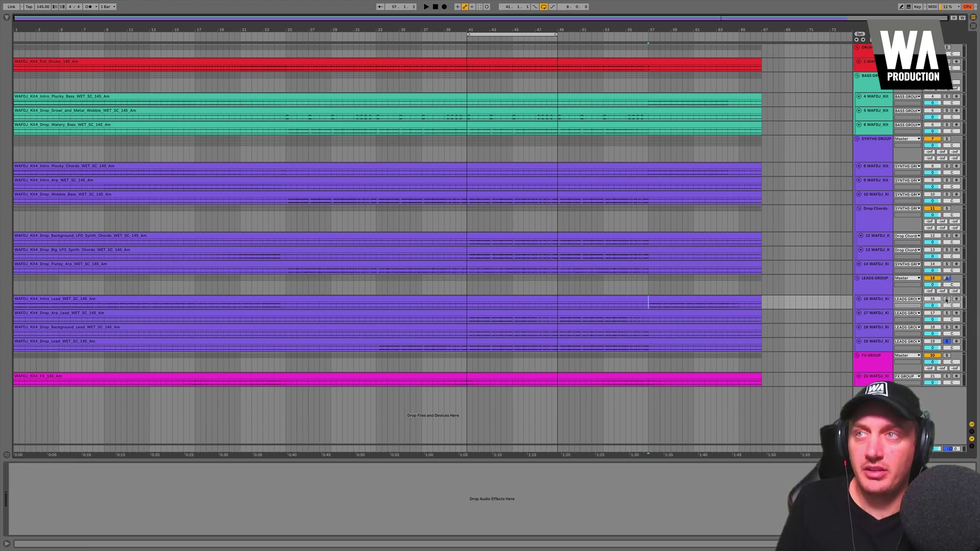
key(space)
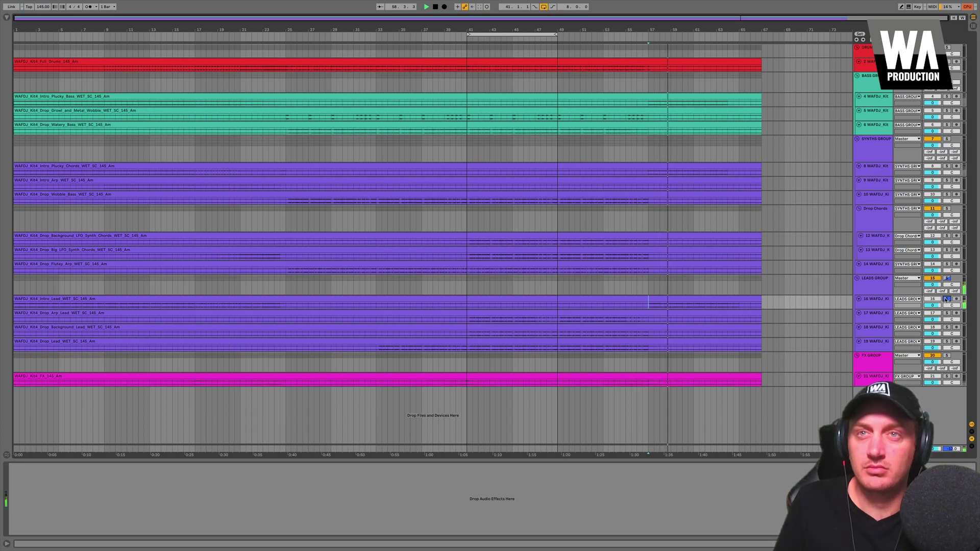
click(946, 299)
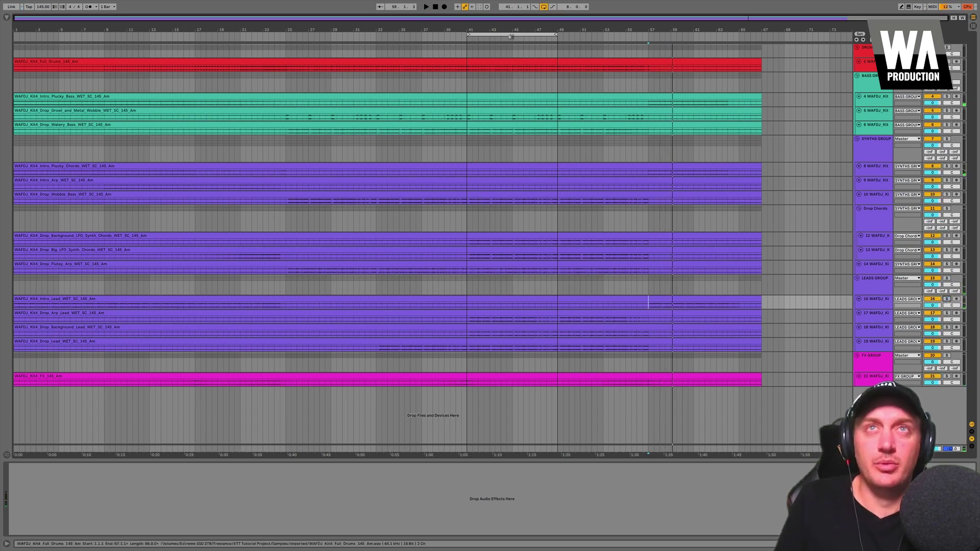
Move the eight-bar loop to start at bar 17 and select the Intro Lead track.
click(504, 33)
drag(504, 33, 236, 43)
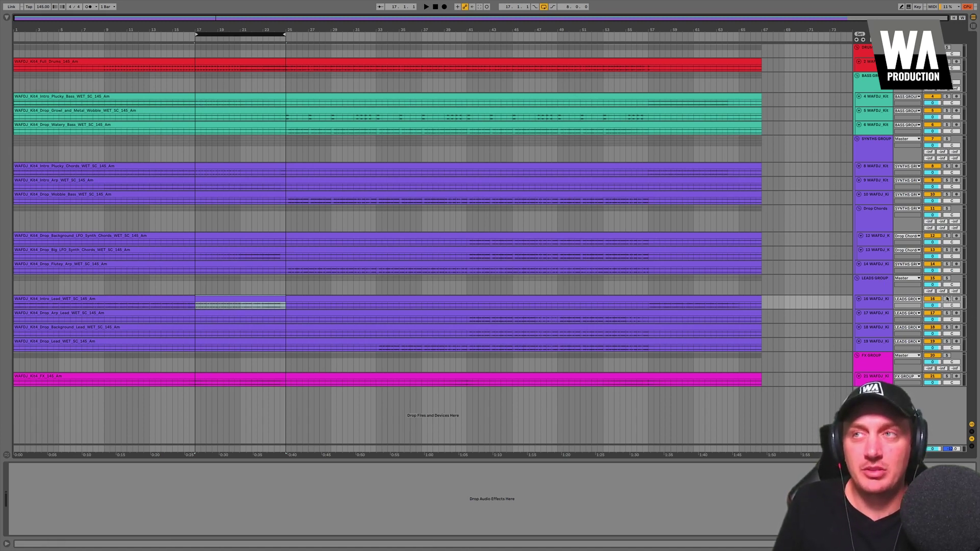
click(875, 303)
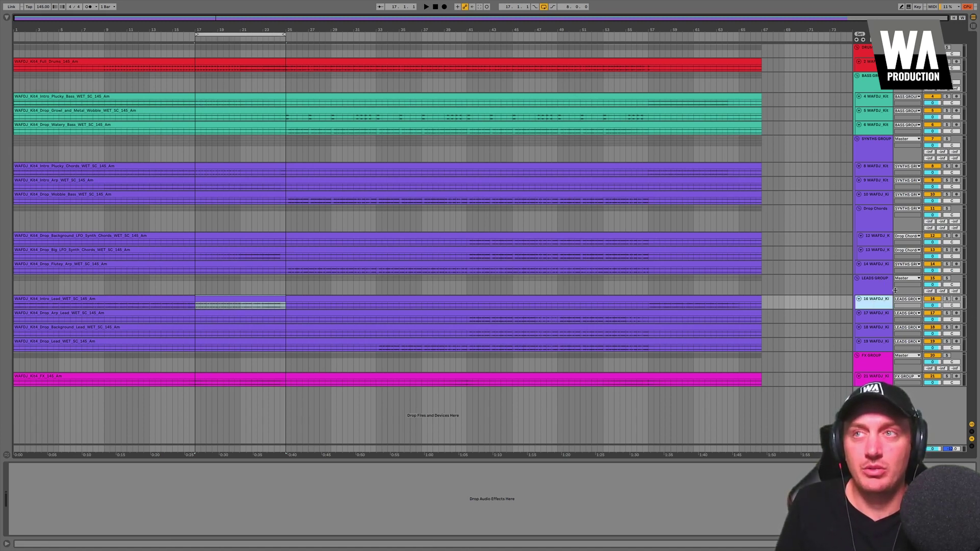
Play the soloed Leads group from bar 17, comparing its sound with XTT active and bypassed.
click(881, 291)
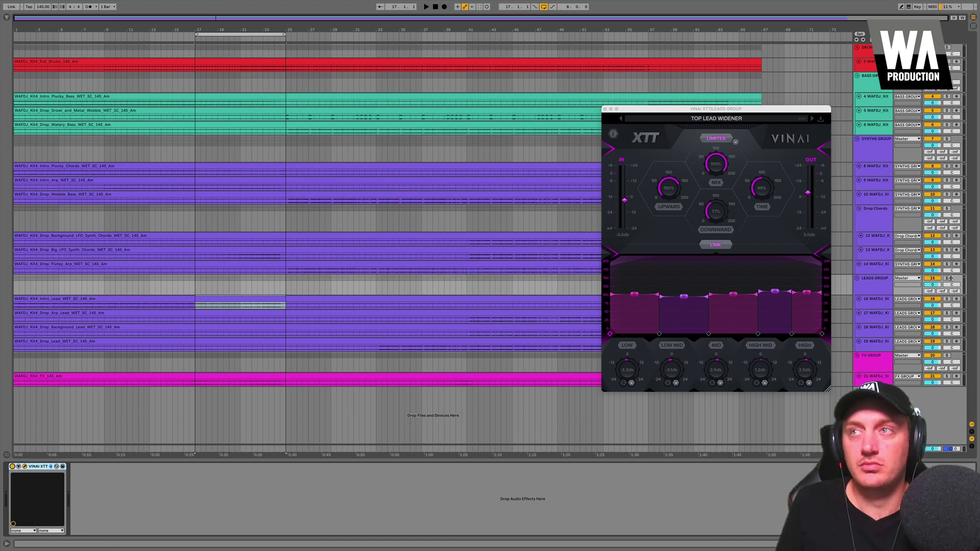
click(949, 278)
key(space)
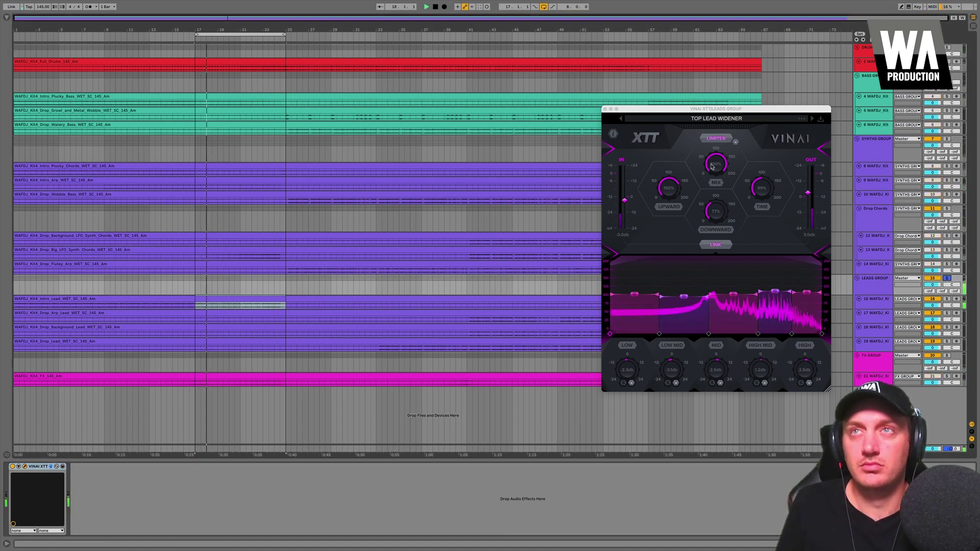
click(647, 137)
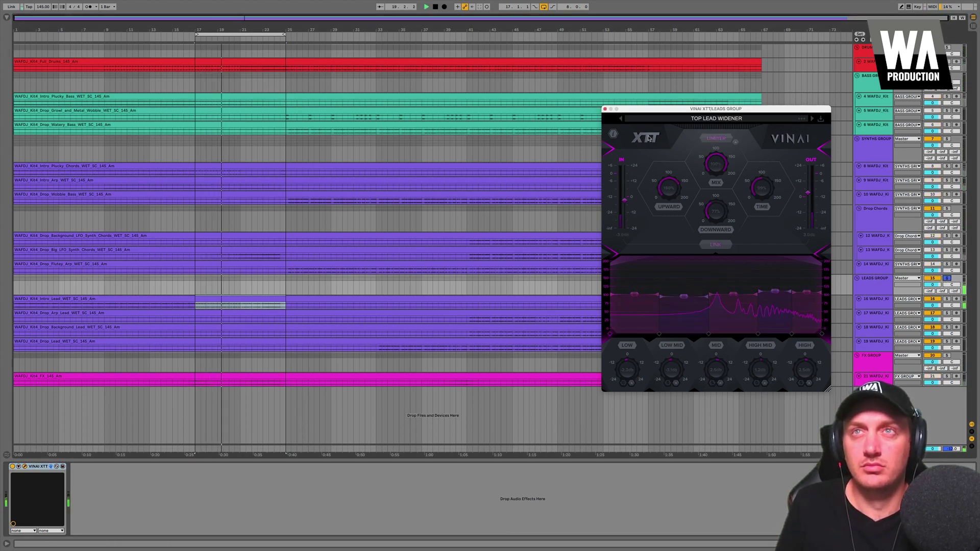
click(648, 138)
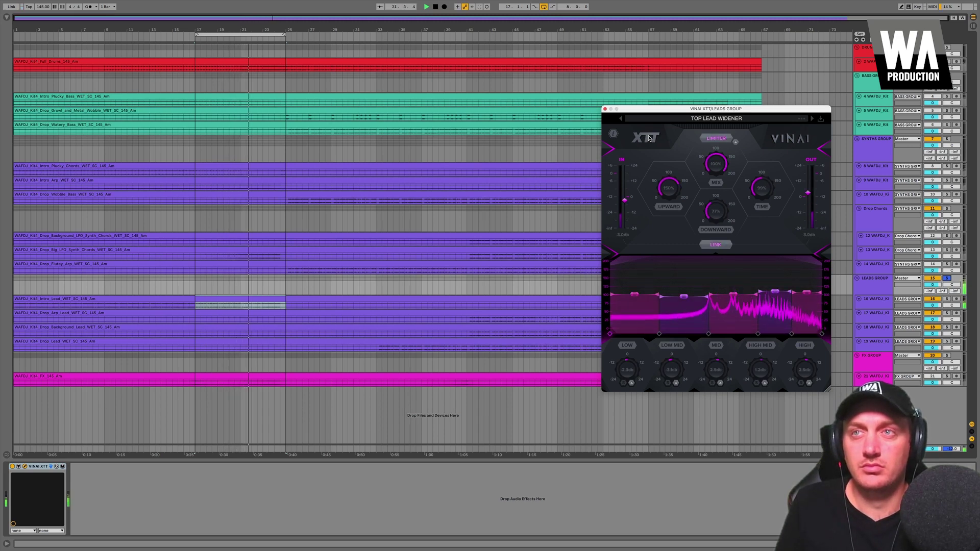
key(space)
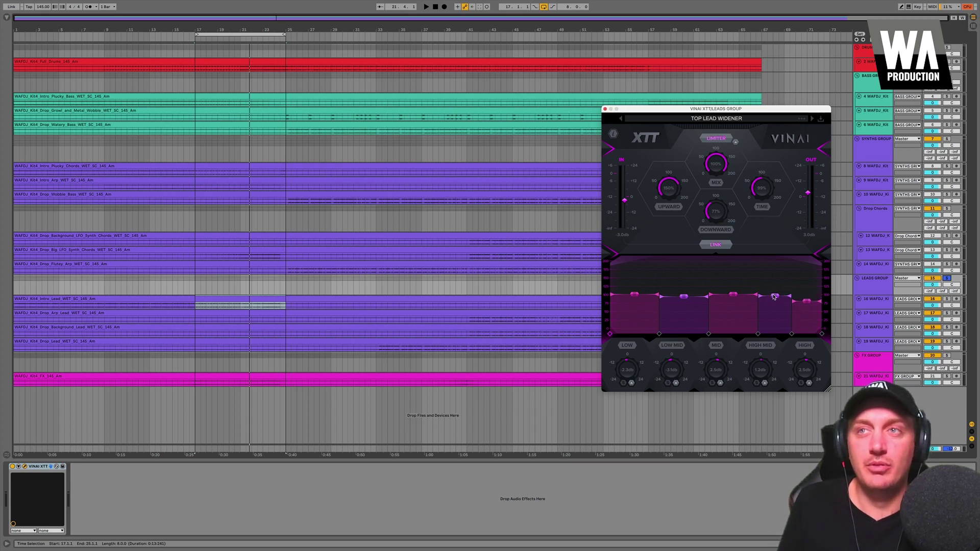
Lower the Low band's threshold in the Leads group's XTT during playback and compare the soloed leads with XTT active and bypassed.
key(space)
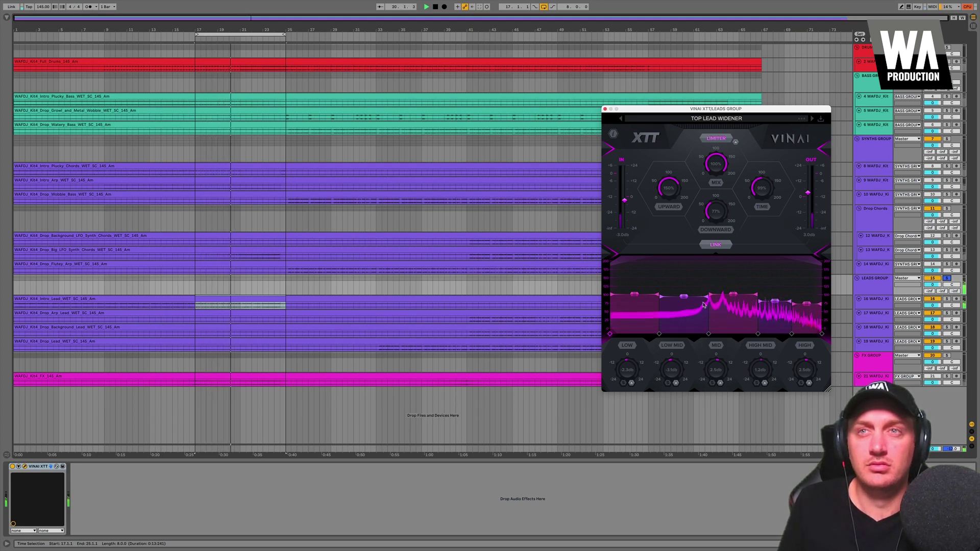
drag(637, 296, 636, 309)
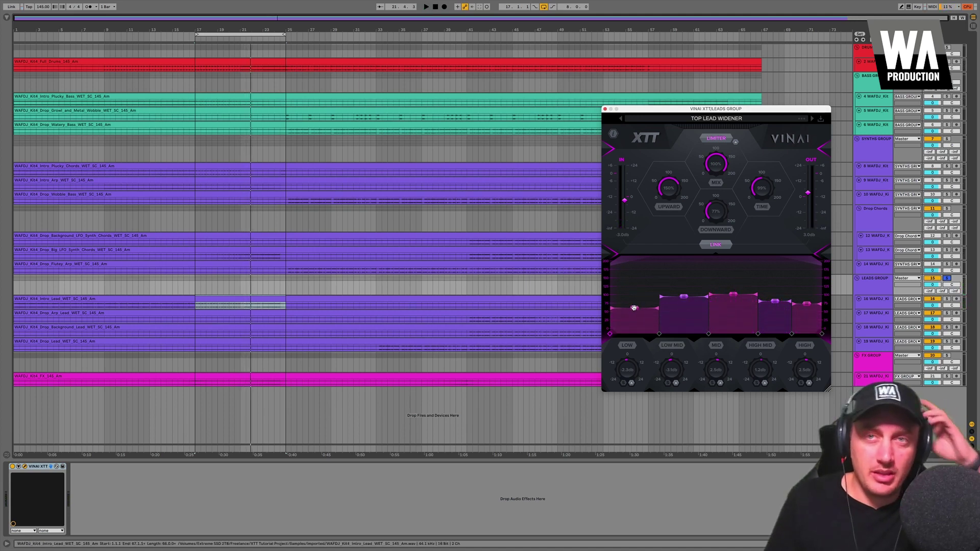
key(space)
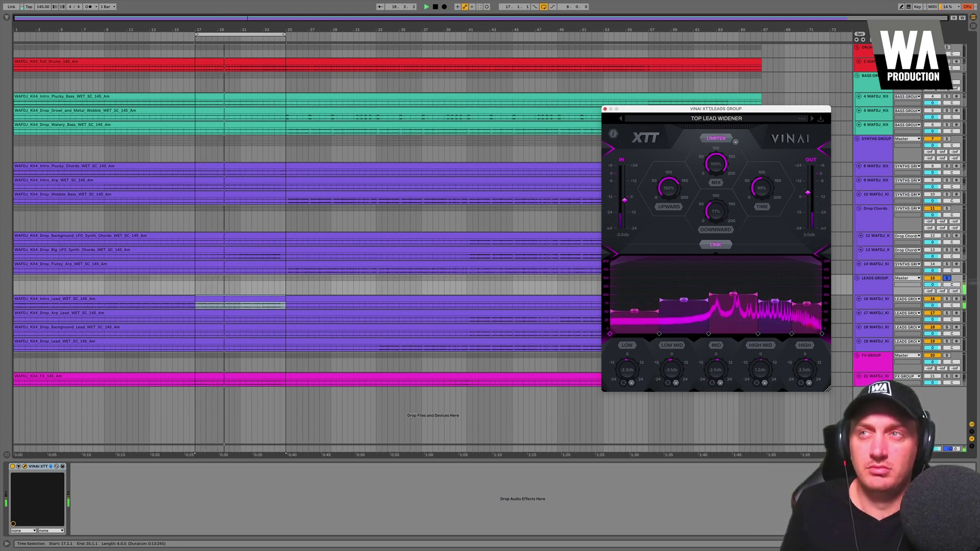
click(646, 137)
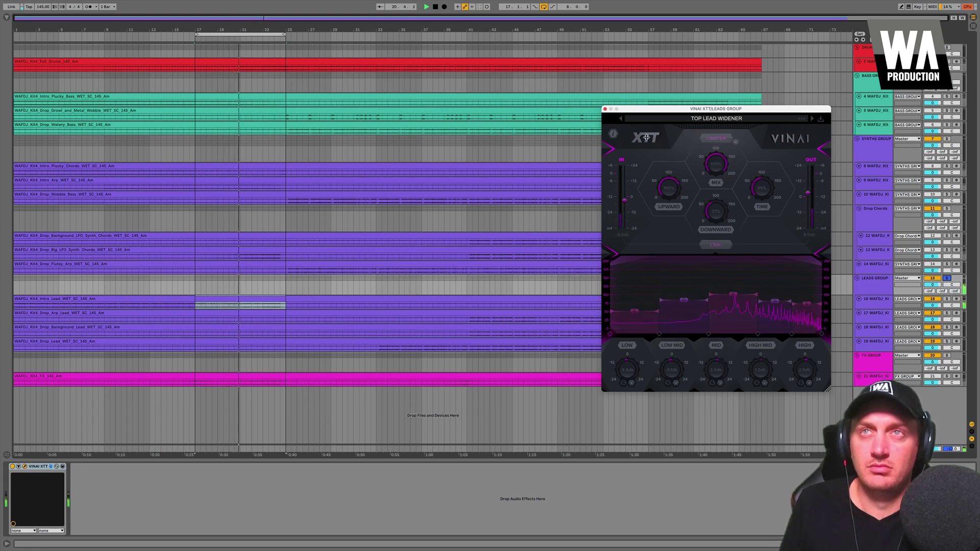
click(646, 137)
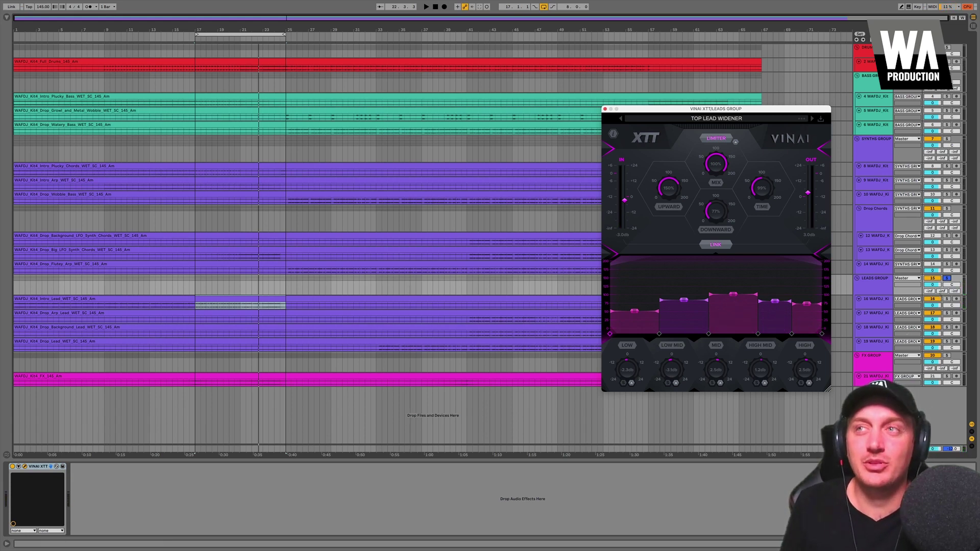
Clear the Leads group's solo and compare its XTT active and bypassed within the full mix from bar 17.
click(946, 278)
key(space)
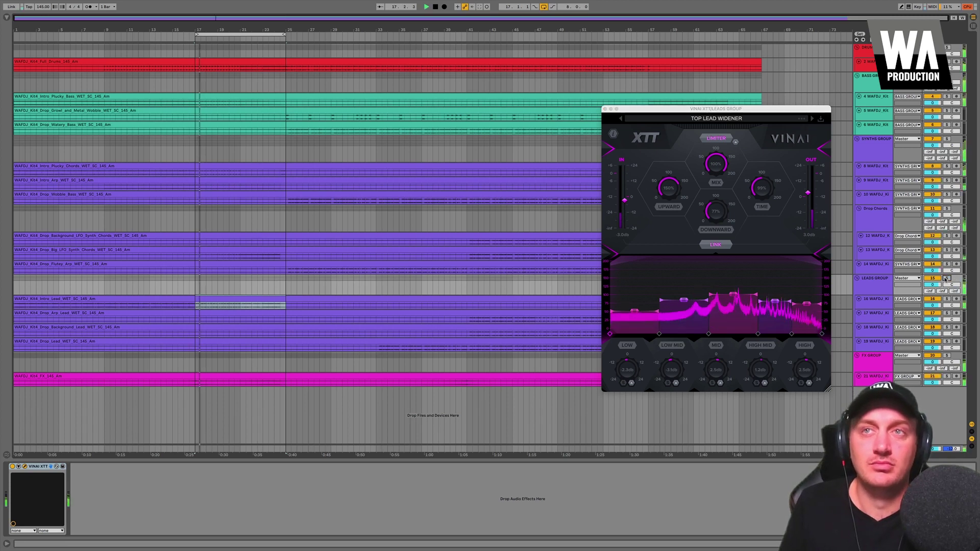
click(645, 137)
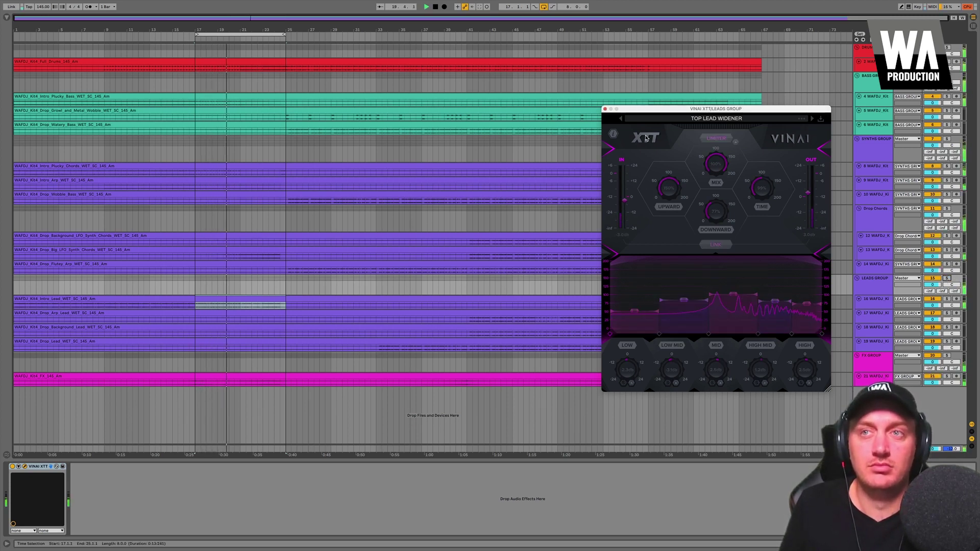
click(645, 138)
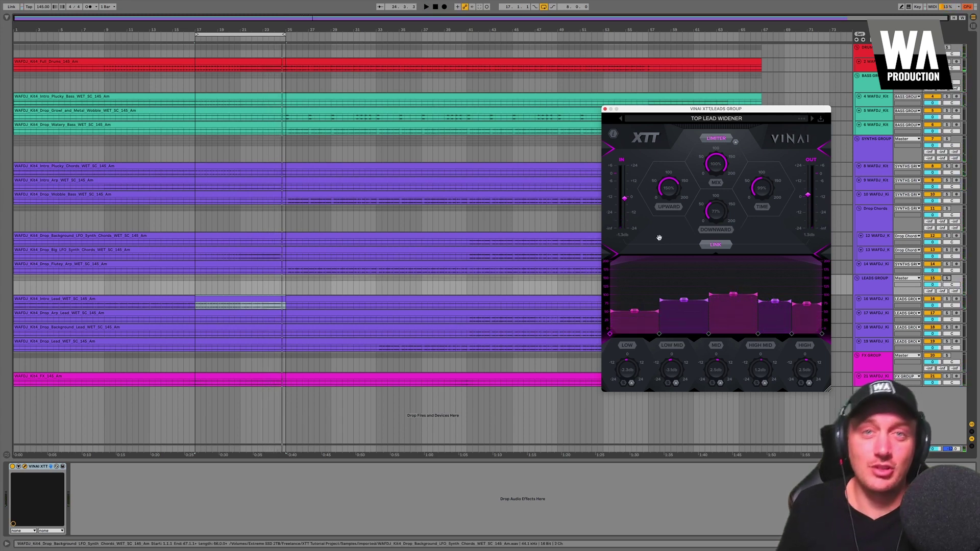
Move the eight-bar loop to start at bar 41 and compare the soloed Leads group there with XTT active and bypassed.
click(467, 320)
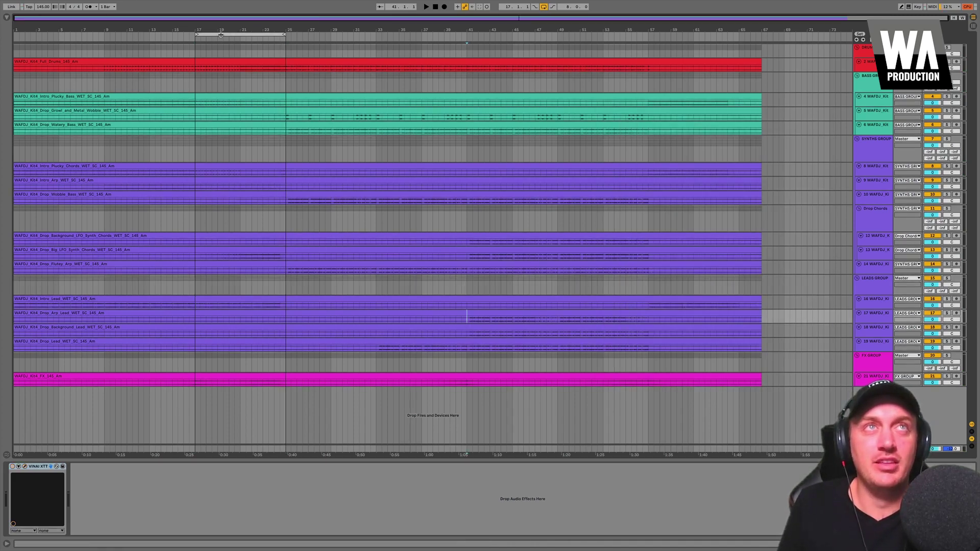
drag(221, 34, 496, 77)
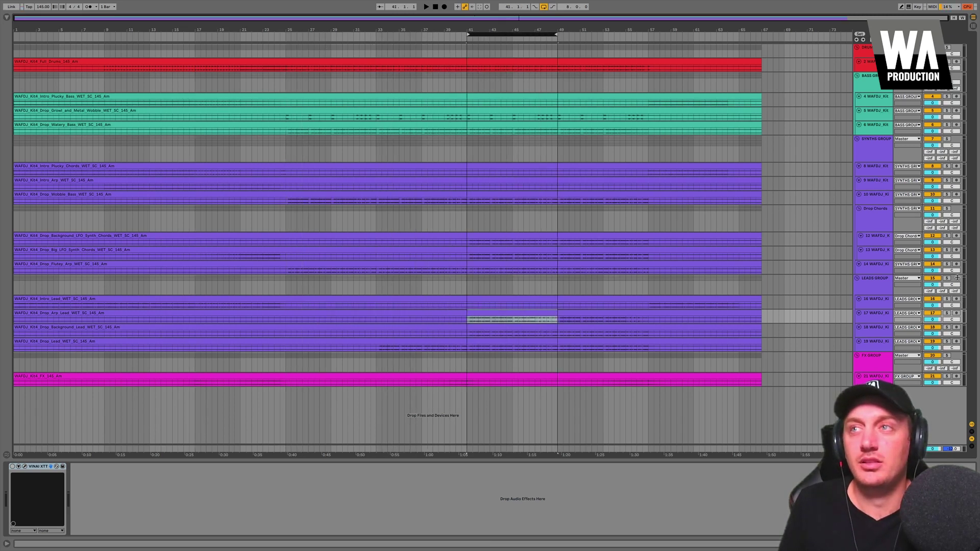
click(947, 278)
key(space)
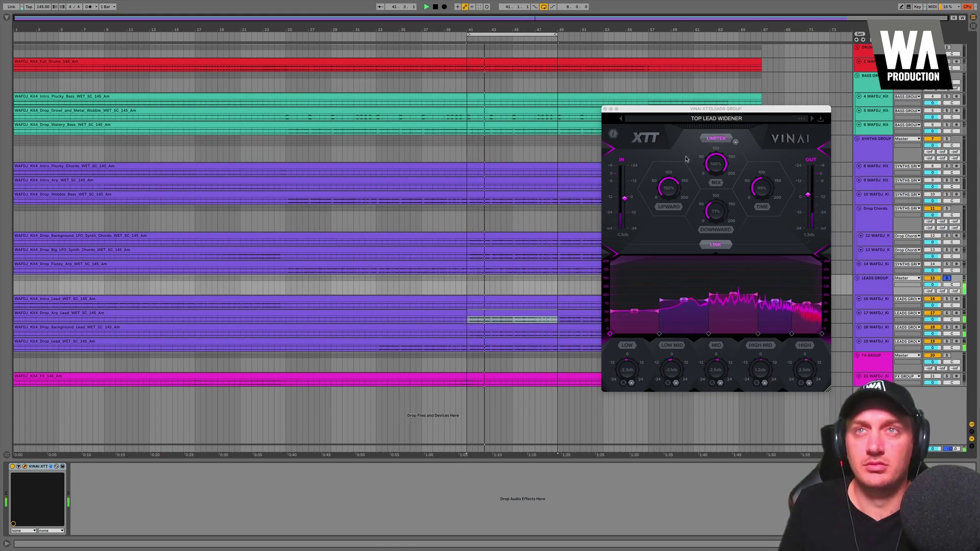
click(642, 137)
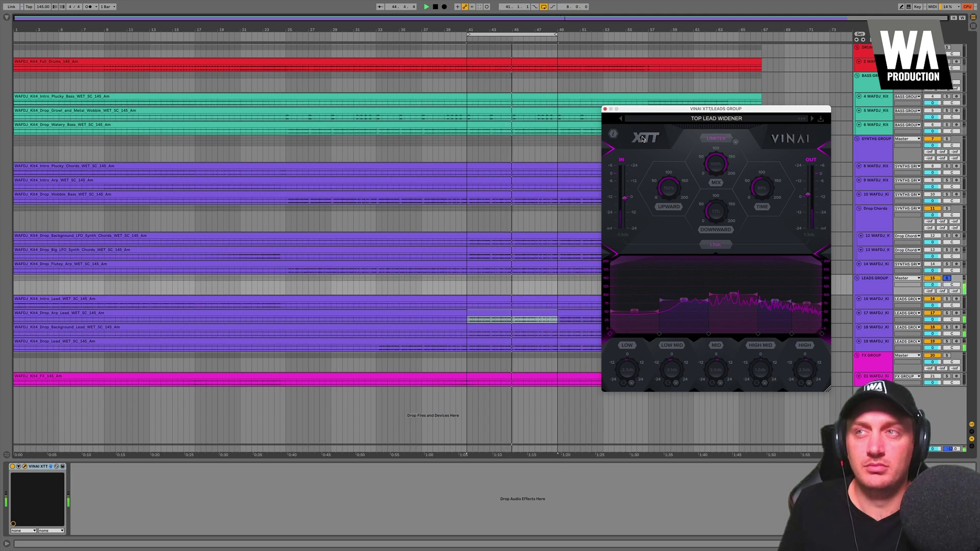
click(643, 138)
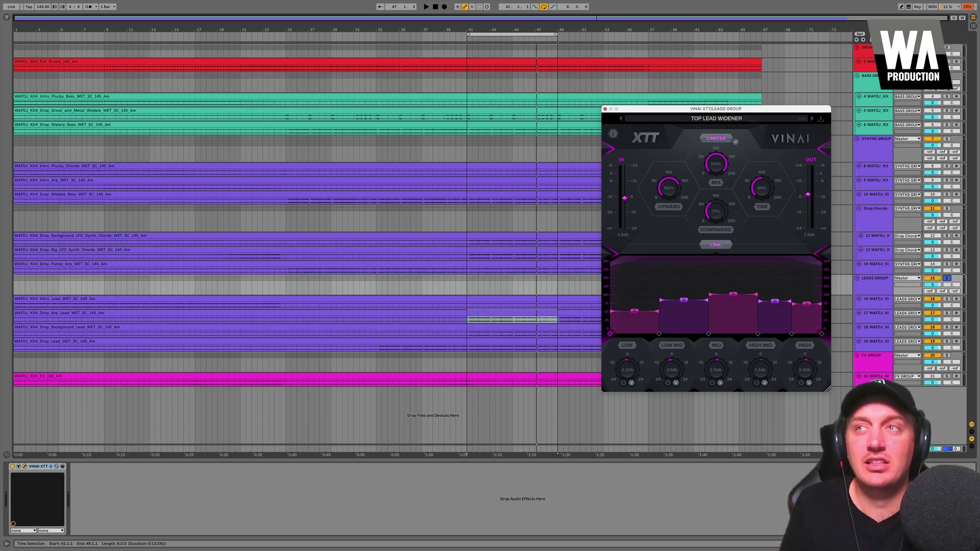
Unsolo the Leads group, compare its XTT active and bypassed in the full mix from bar 41, and stop playback.
click(947, 278)
key(space)
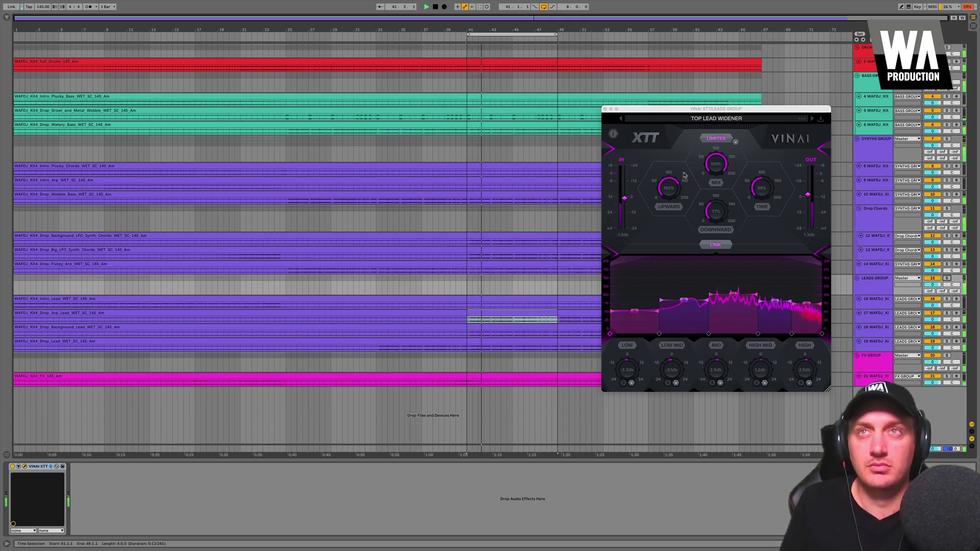
click(652, 138)
click(652, 138)
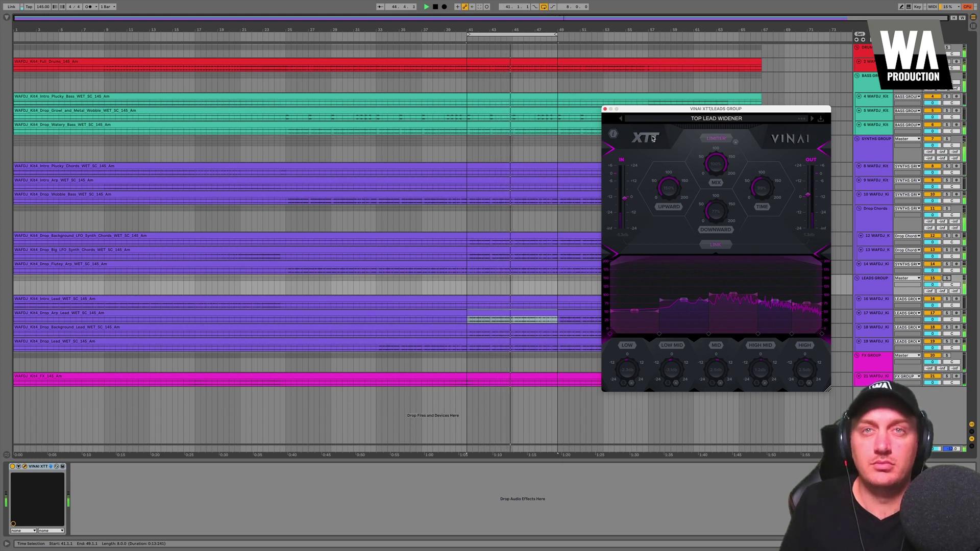
click(652, 137)
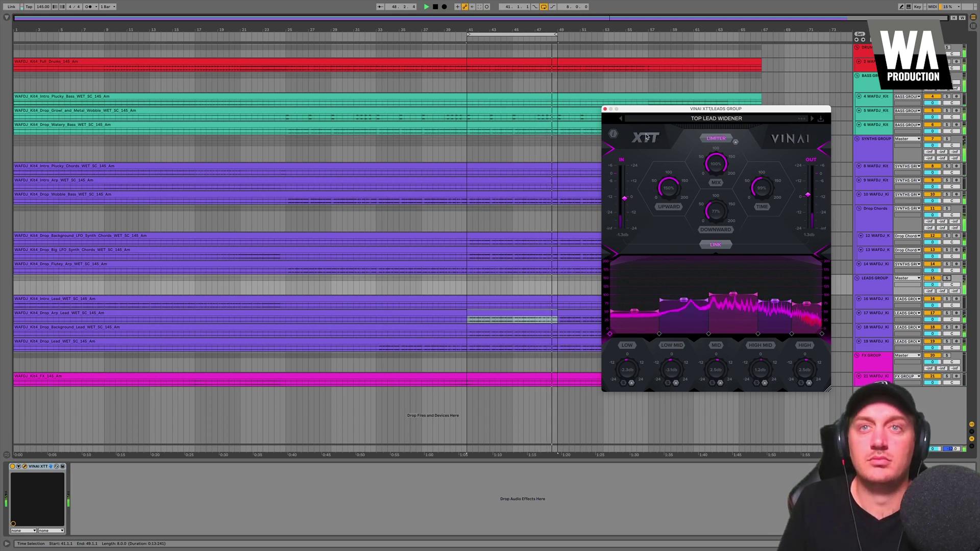
key(space)
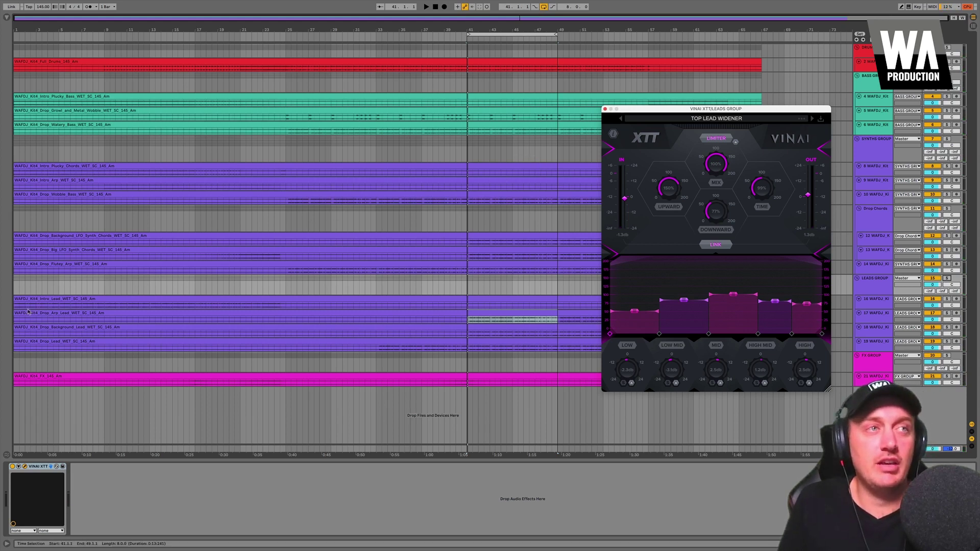
Play the full song from bar 1 with looping off and raise the Mix of the master's XTT to about 75%.
click(14, 288)
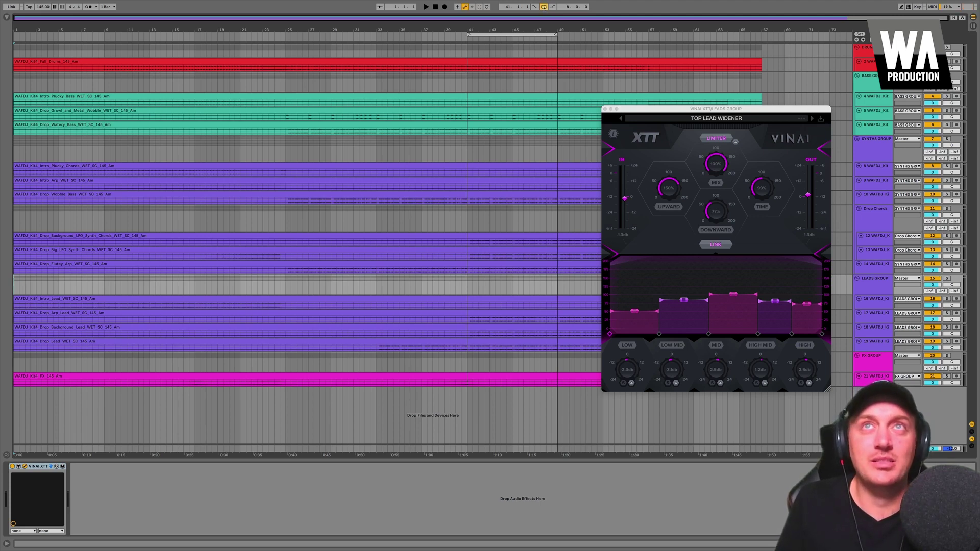
key(space)
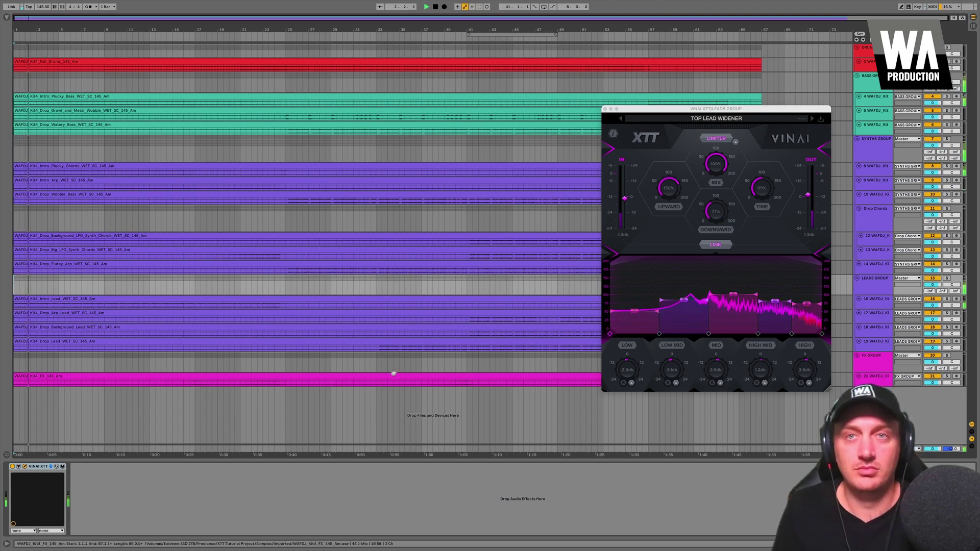
click(352, 451)
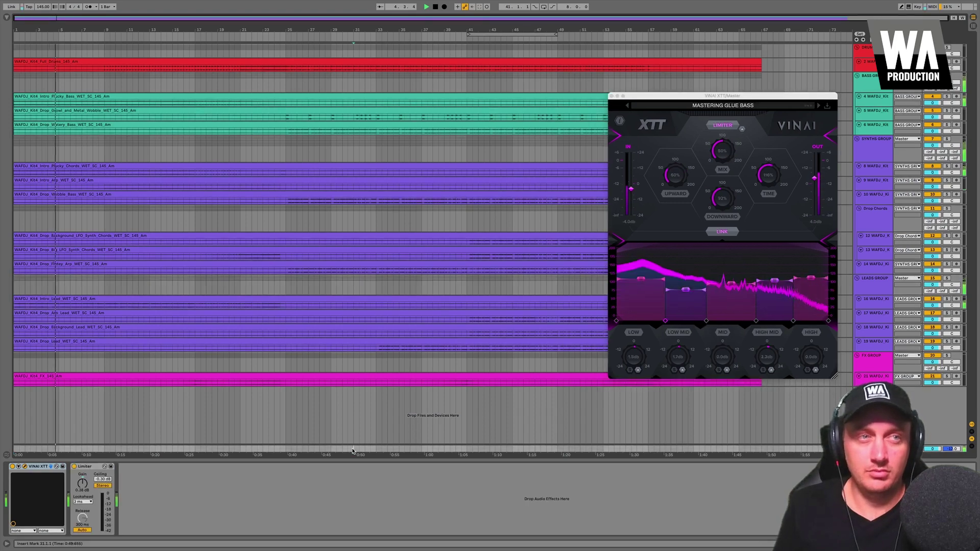
click(25, 468)
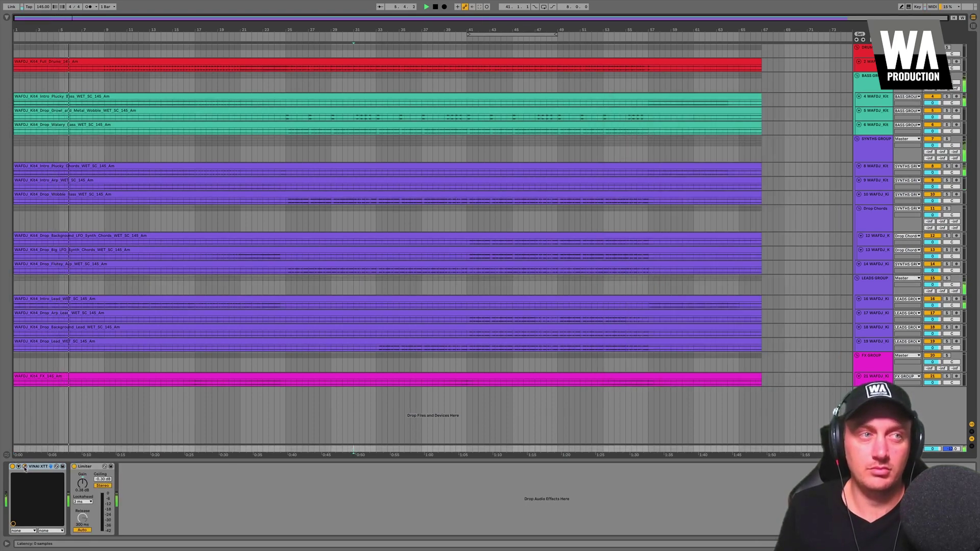
click(24, 467)
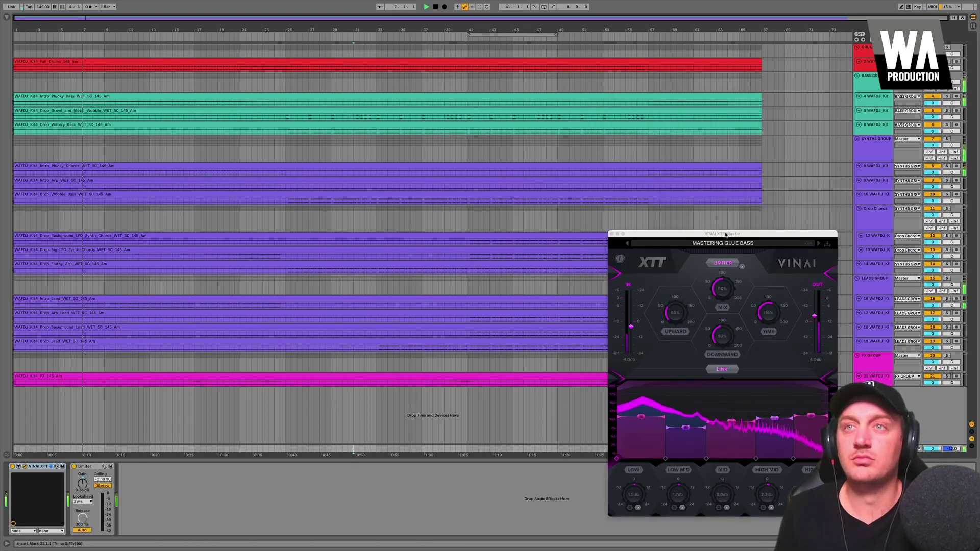
drag(725, 234, 712, 101)
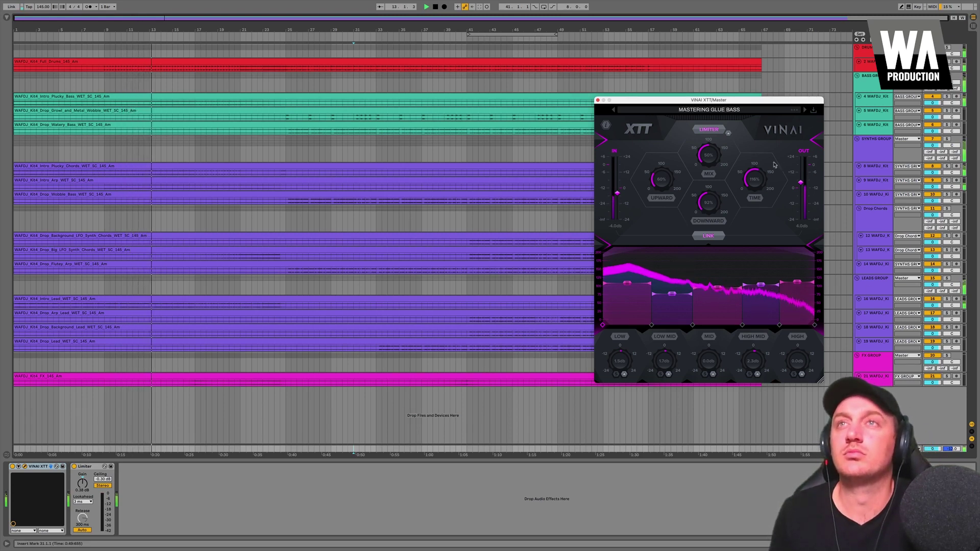
drag(712, 153, 712, 133)
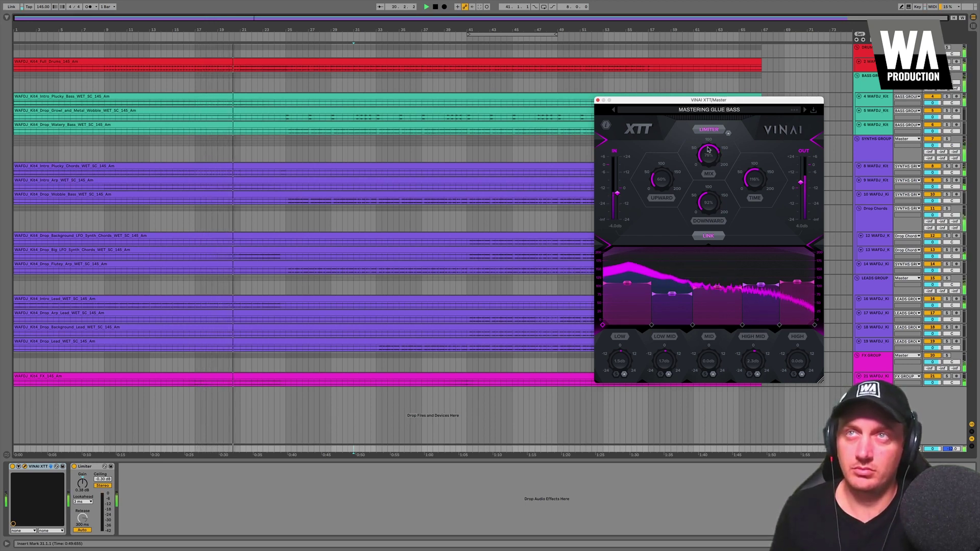
drag(708, 148, 708, 151)
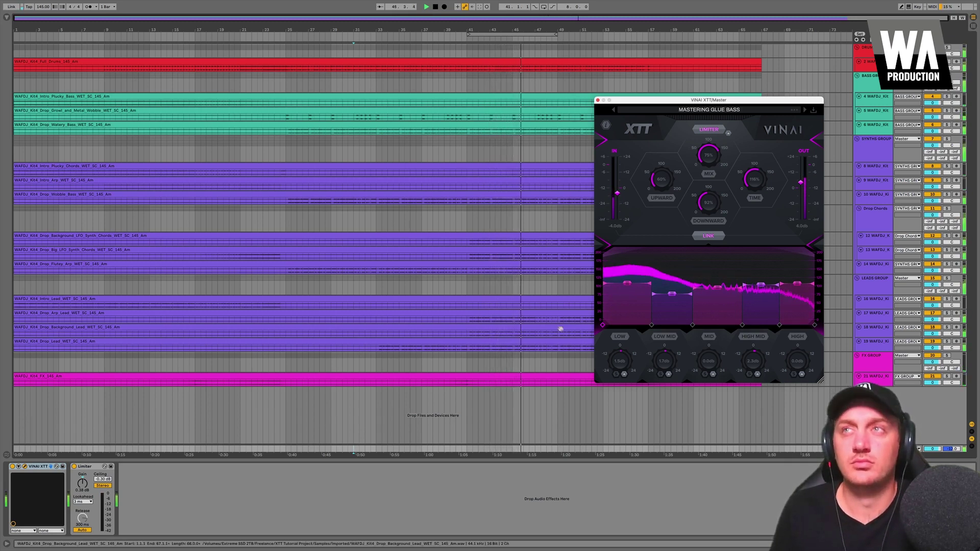
Unlink the input and output gains in the Drop Chords group's XTT and lower its output gain slightly.
click(513, 217)
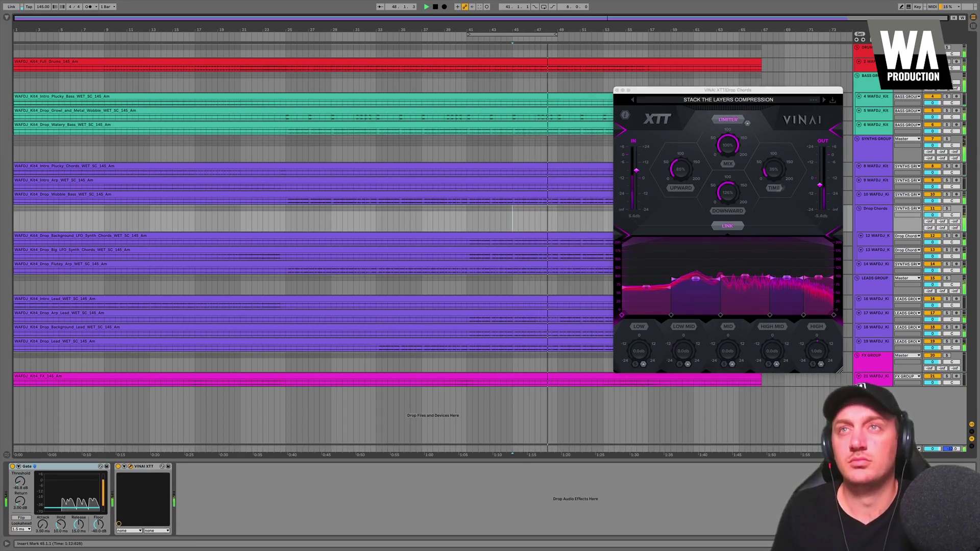
click(728, 226)
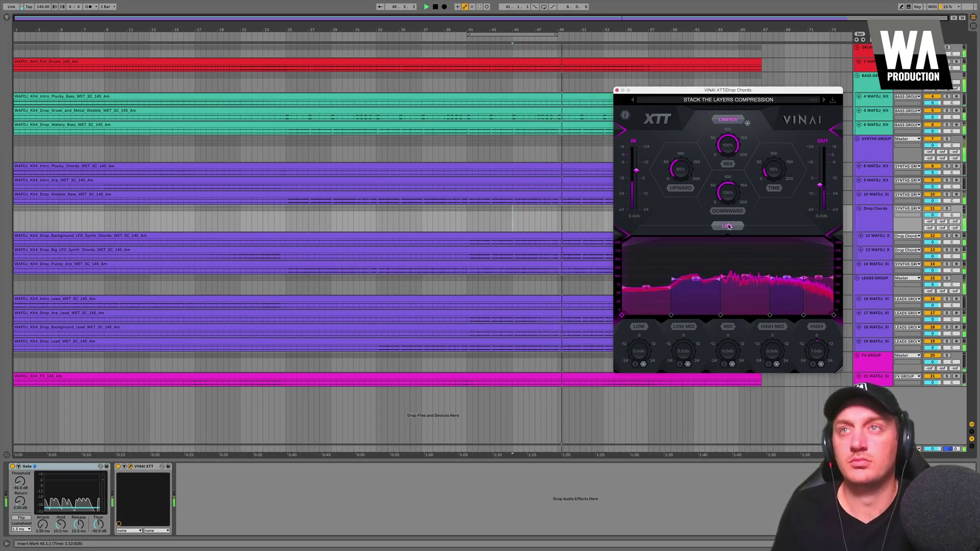
drag(819, 185, 820, 187)
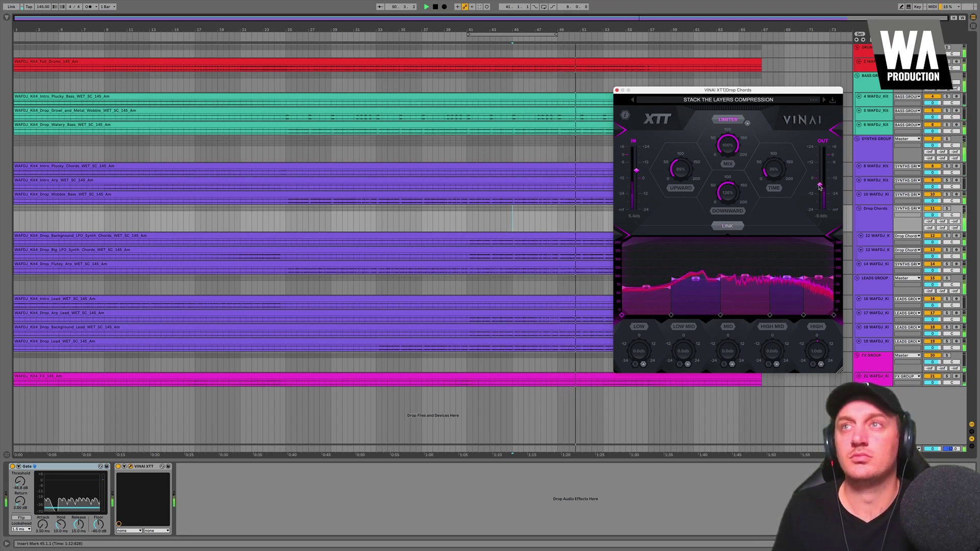